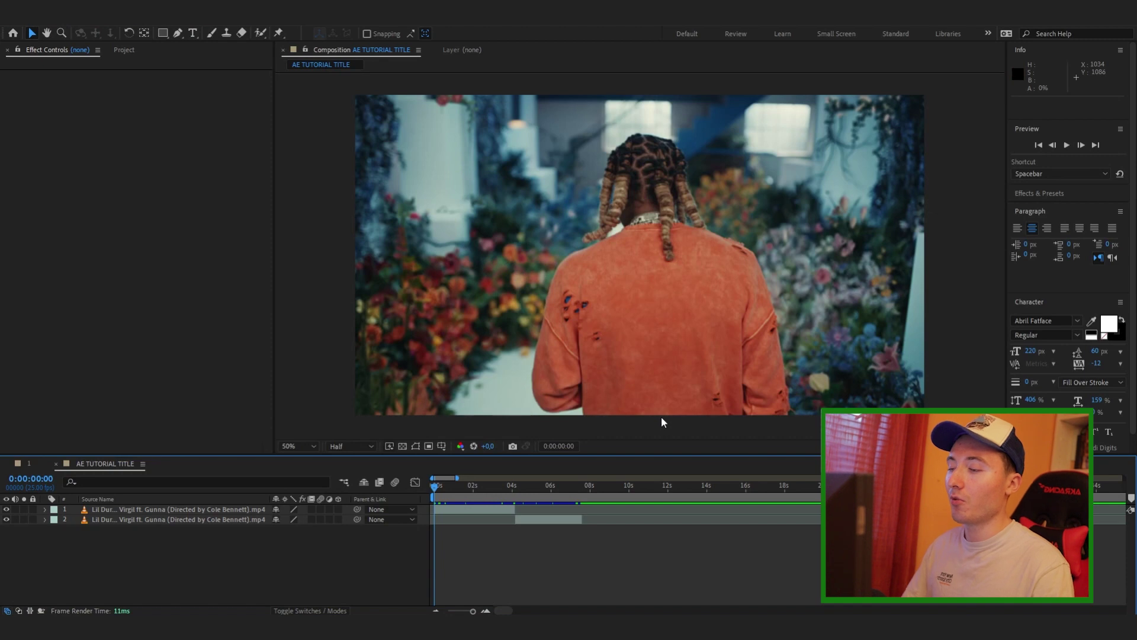
- Create a 1920 × 1080 px black solid layer above the footage and apply the Element effect to it
key(ctrl+y)
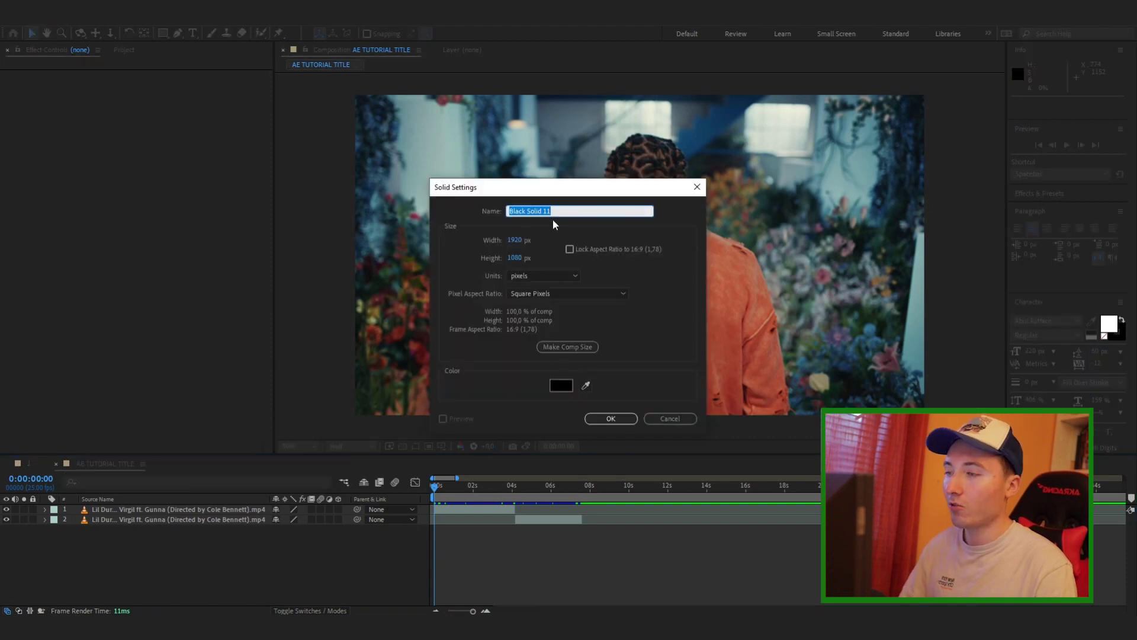
click(612, 419)
key(ctrl+space)
text(eleme)
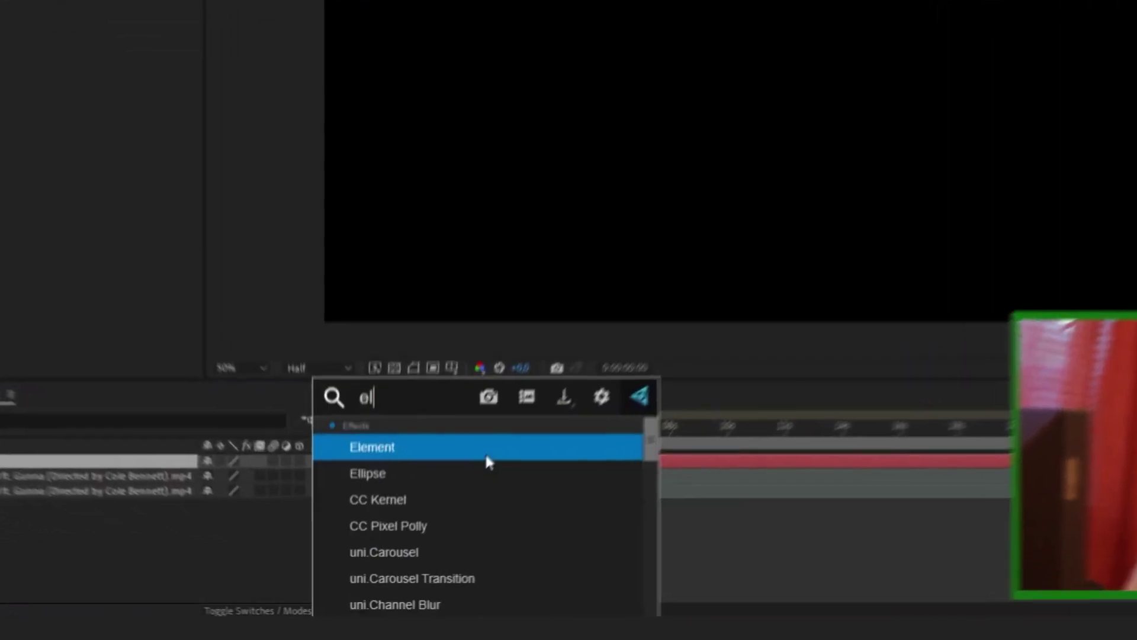
text(nt)
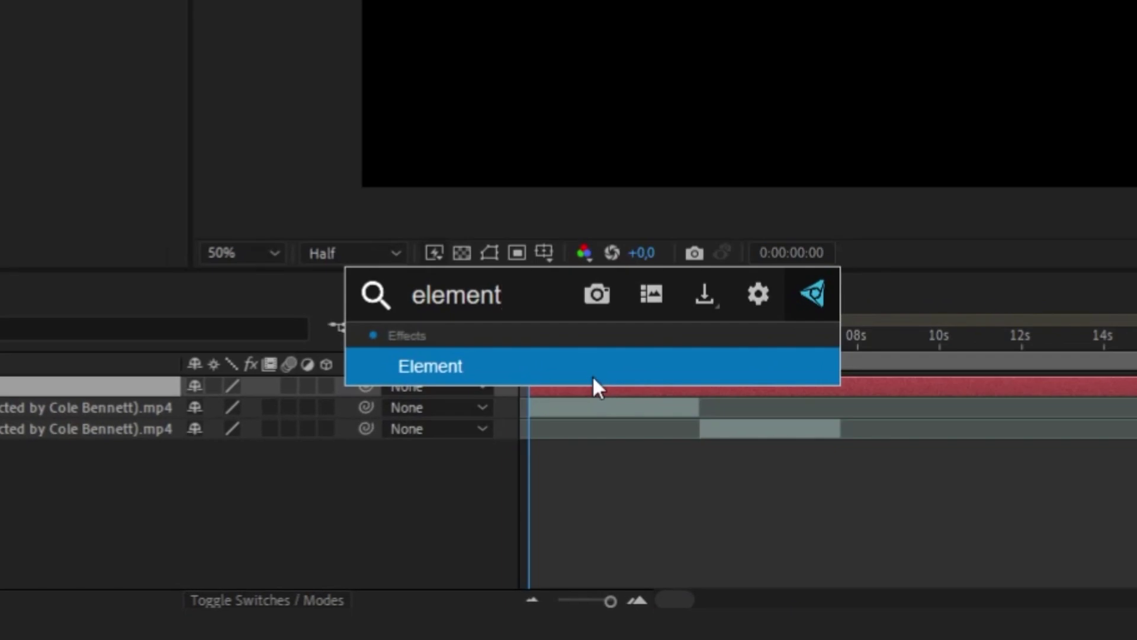
key(Return)
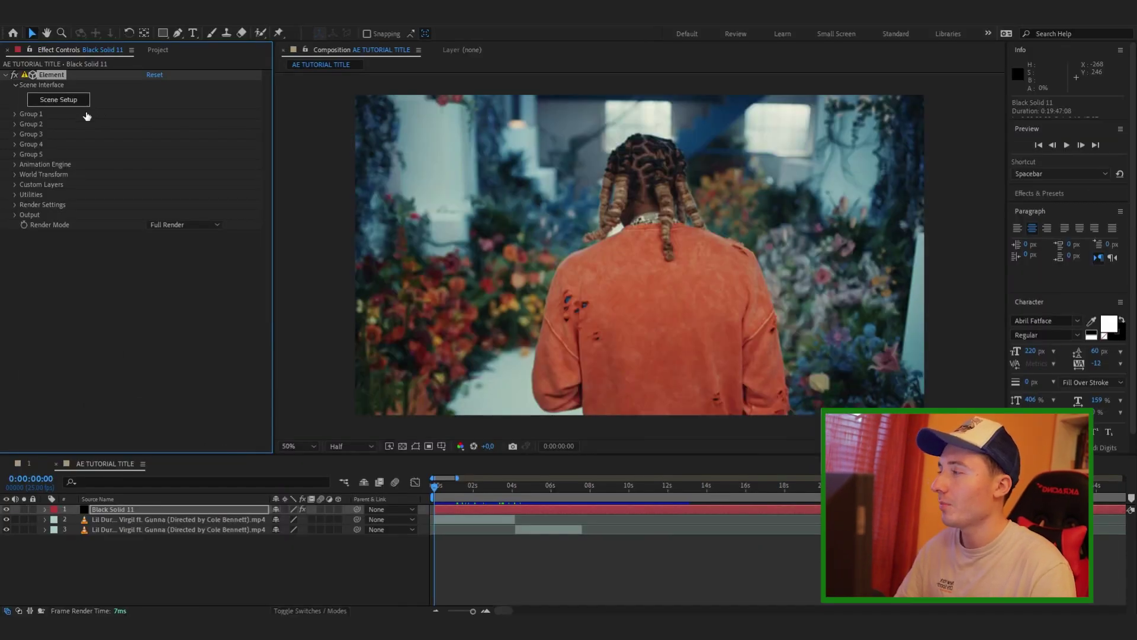
- Open the Element effect's scene setup and choose the heart_level_3 model for 3D object import
click(85, 100)
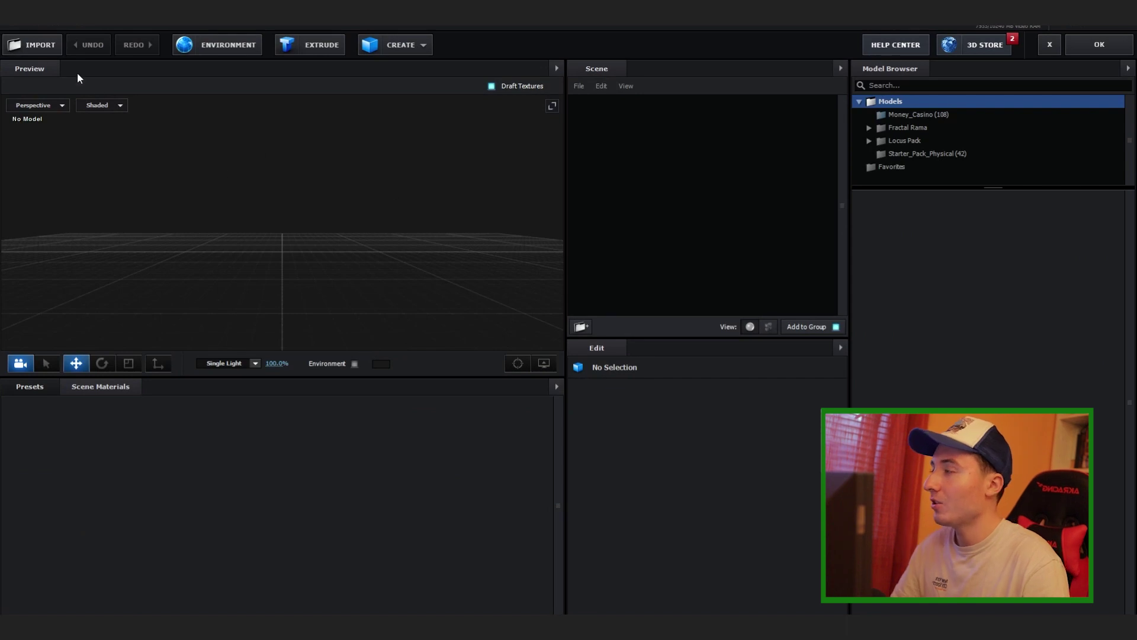
click(56, 49)
click(295, 155)
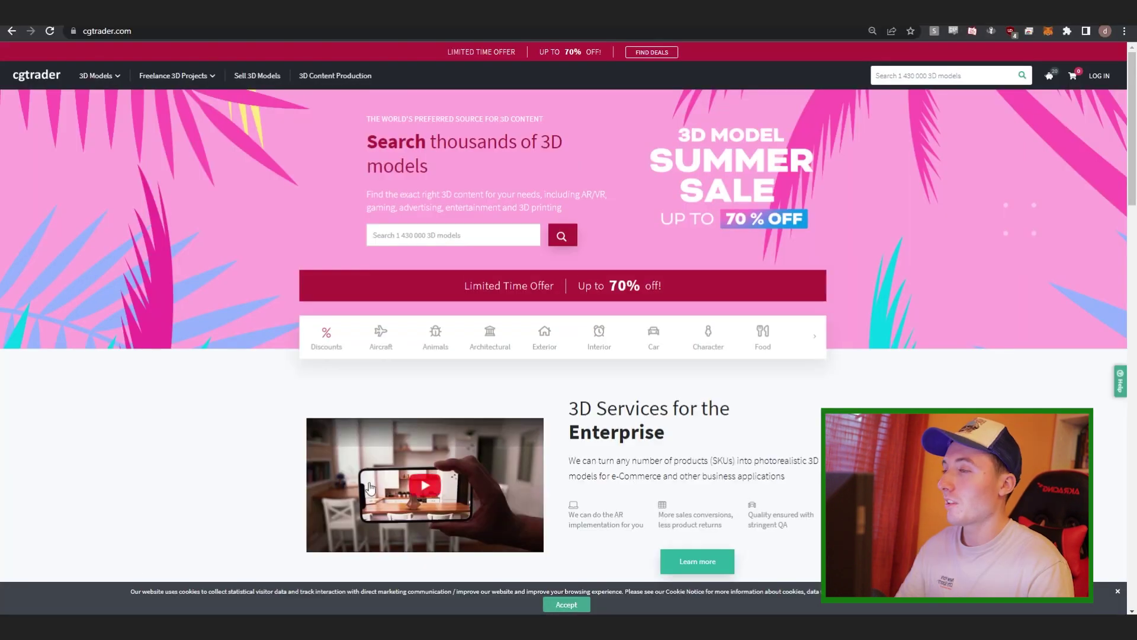
- In the browser, search CGTrader for "heart" and restrict the models to free ones in OBJ format
click(936, 73)
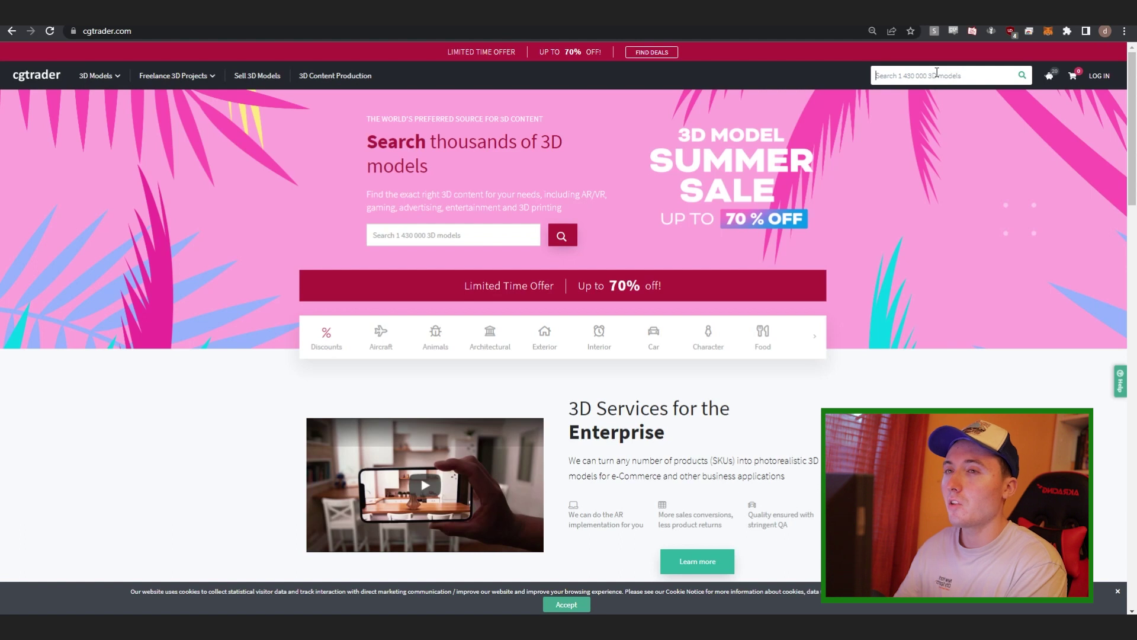
text(heart)
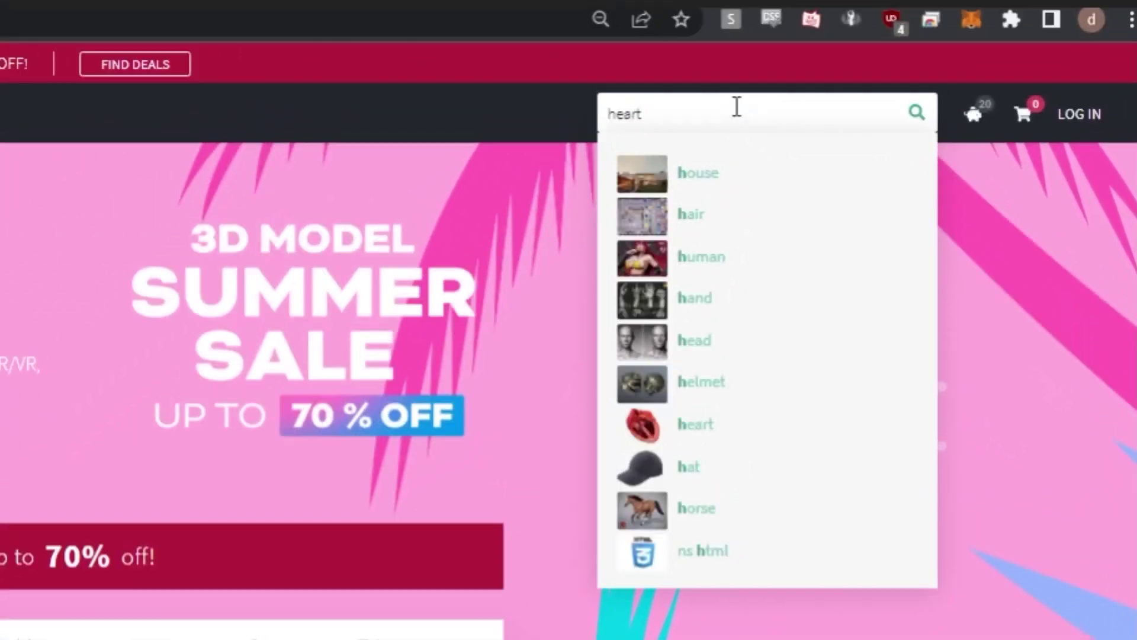
key(Return)
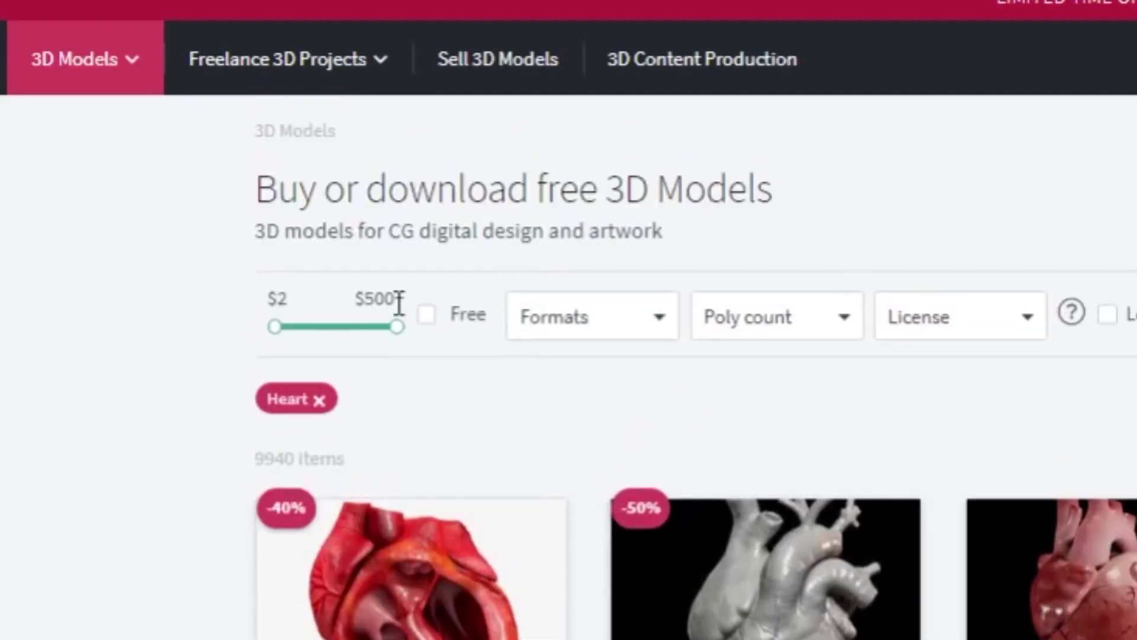
click(428, 315)
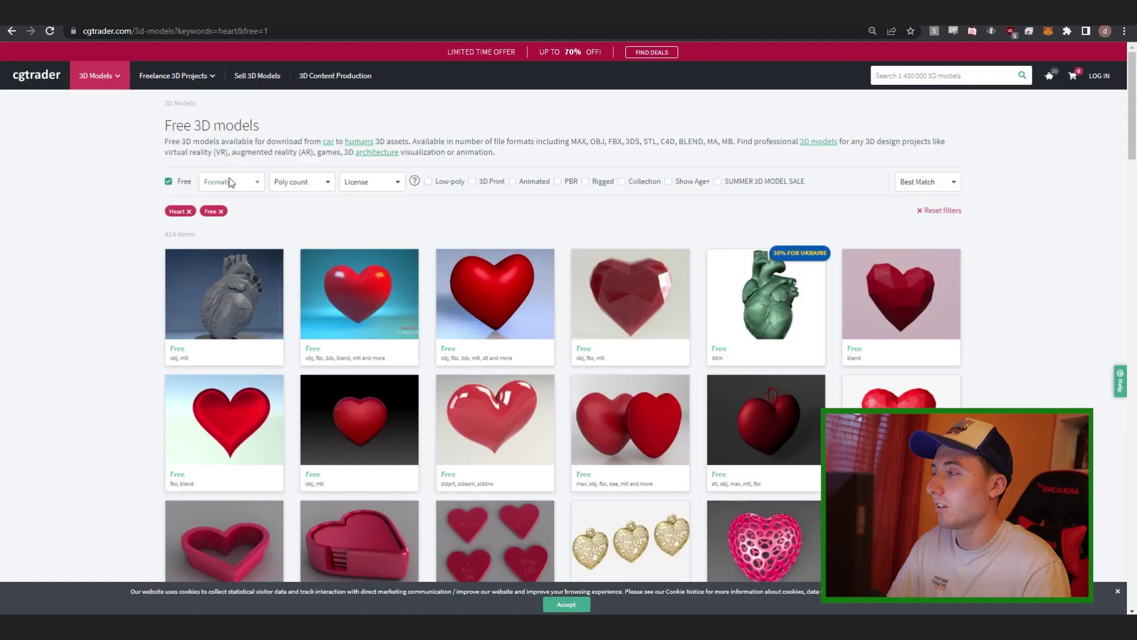
click(230, 182)
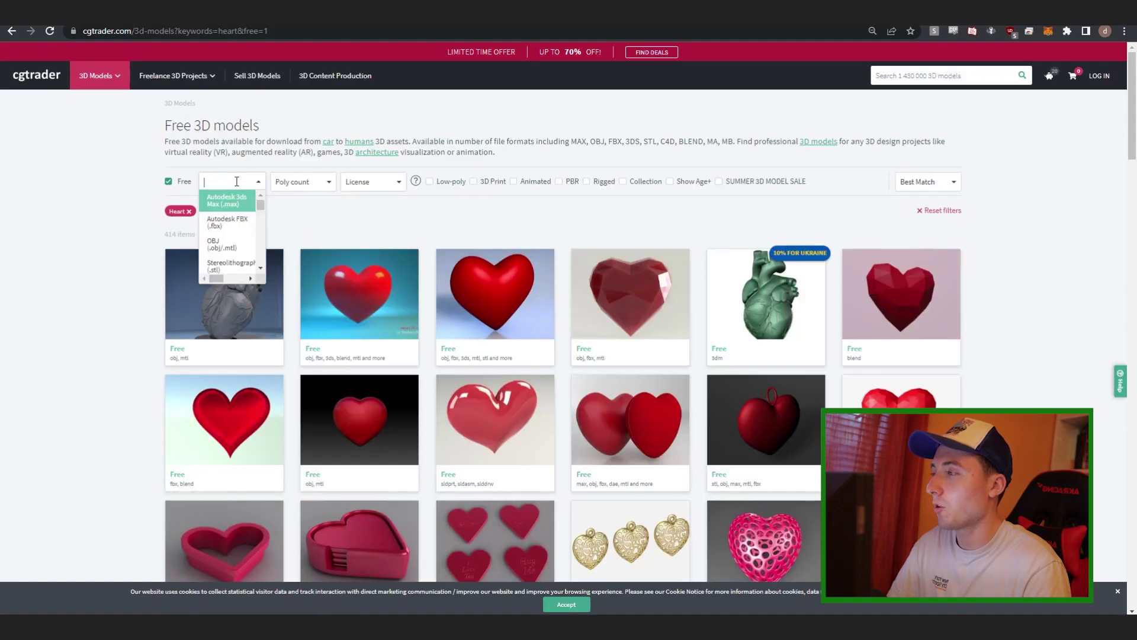
click(233, 245)
drag(178, 235, 976, 313)
click(975, 313)
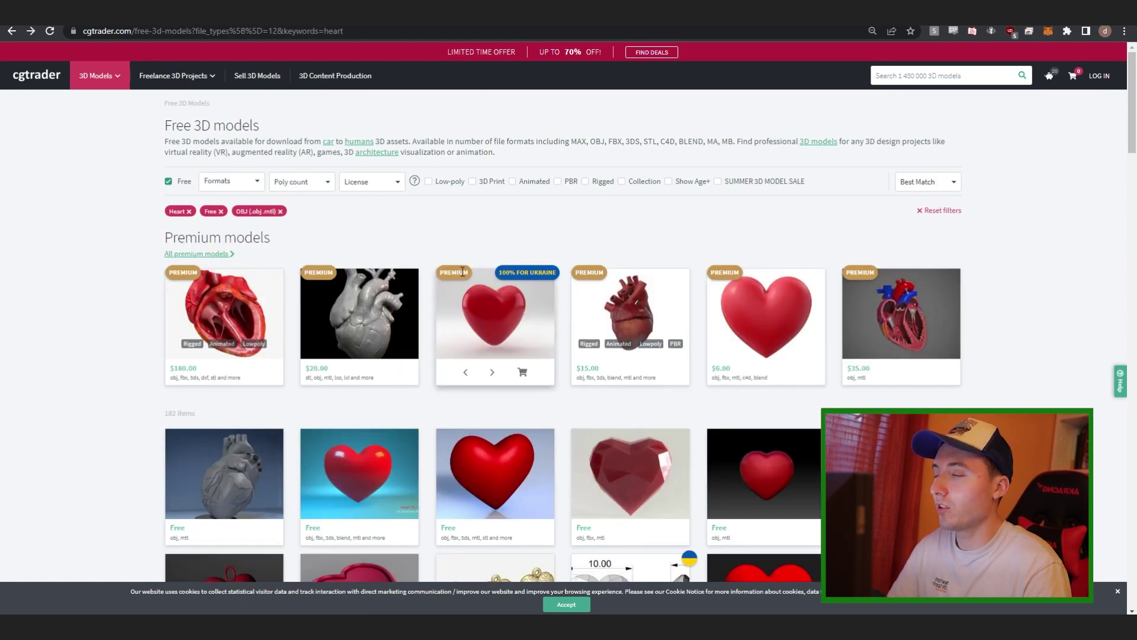
- Search CGTrader for "smiley" models, limit them to free ones and look over the offered models
click(915, 77)
text(smiley)
key(Return)
click(244, 178)
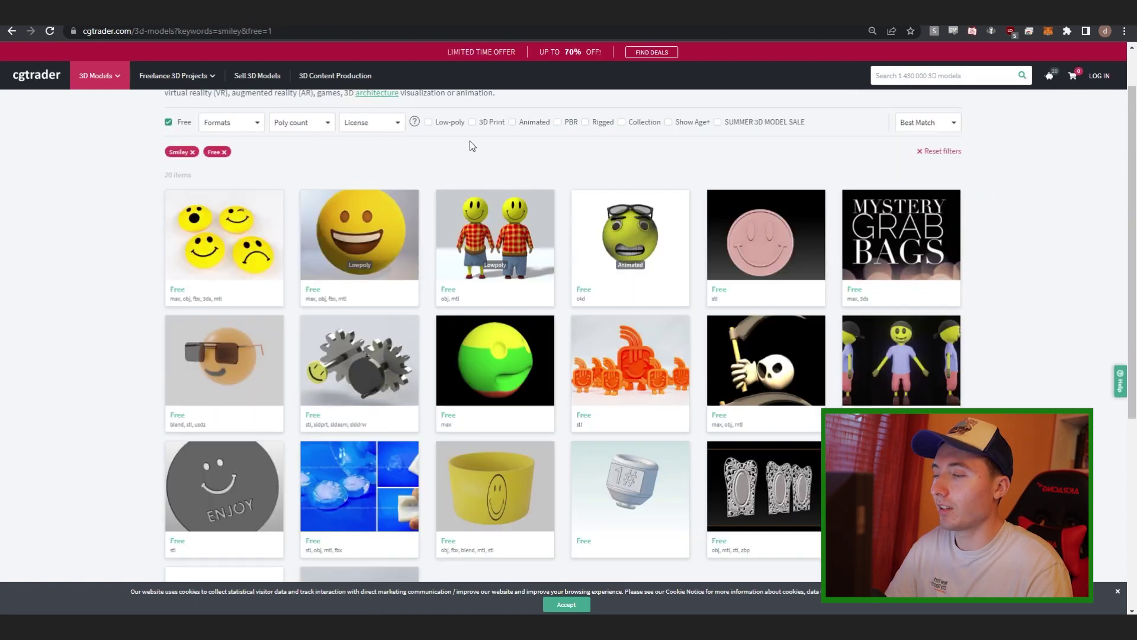
drag(470, 141, 354, 246)
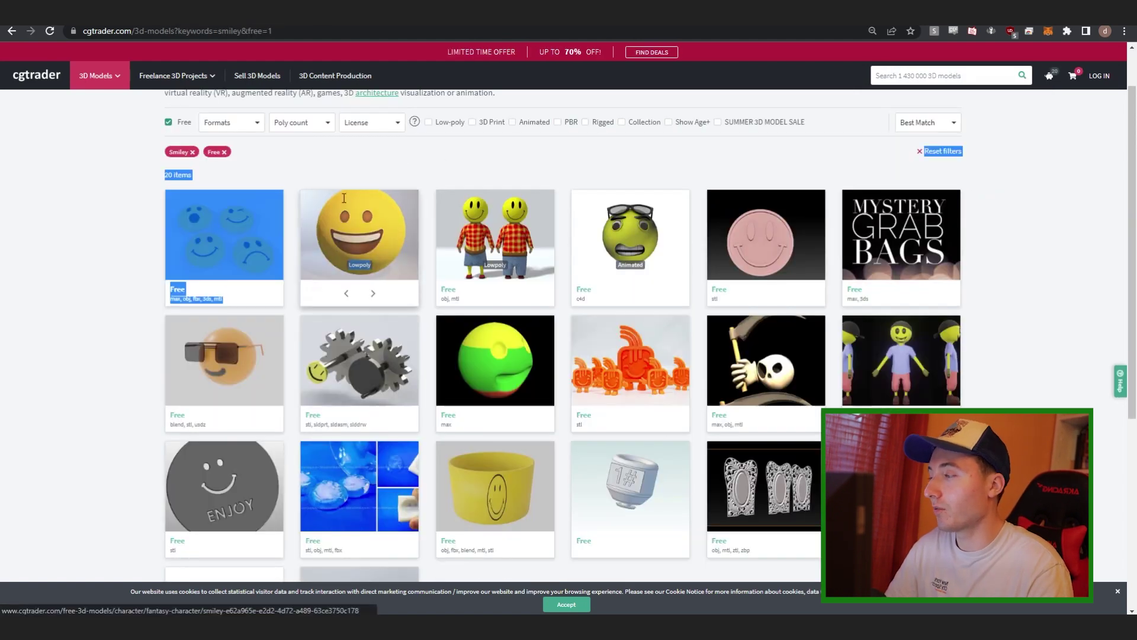
click(515, 152)
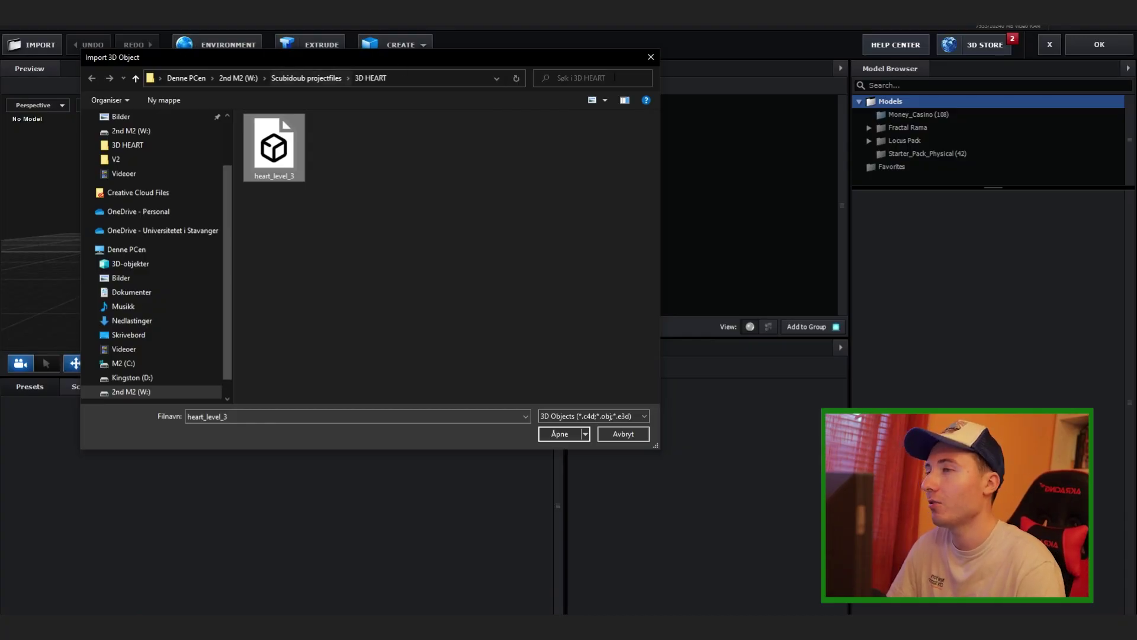
- Back in Element's scene setup, import heart_level_3.obj with Model Center alignment and normalize the heart's size
click(651, 57)
click(33, 45)
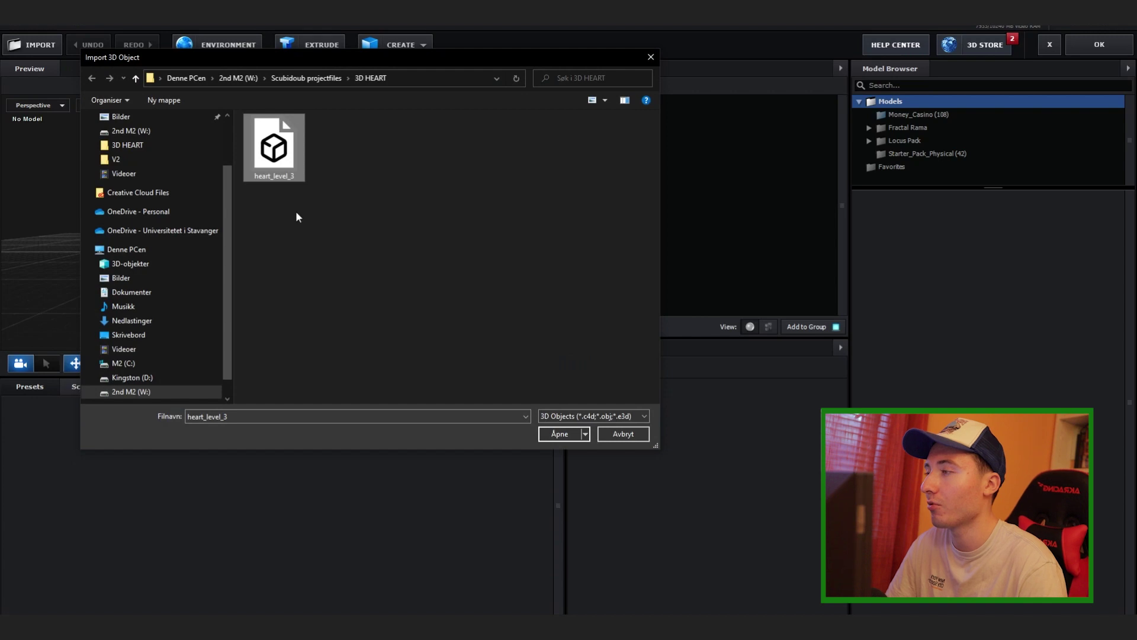
key(Return)
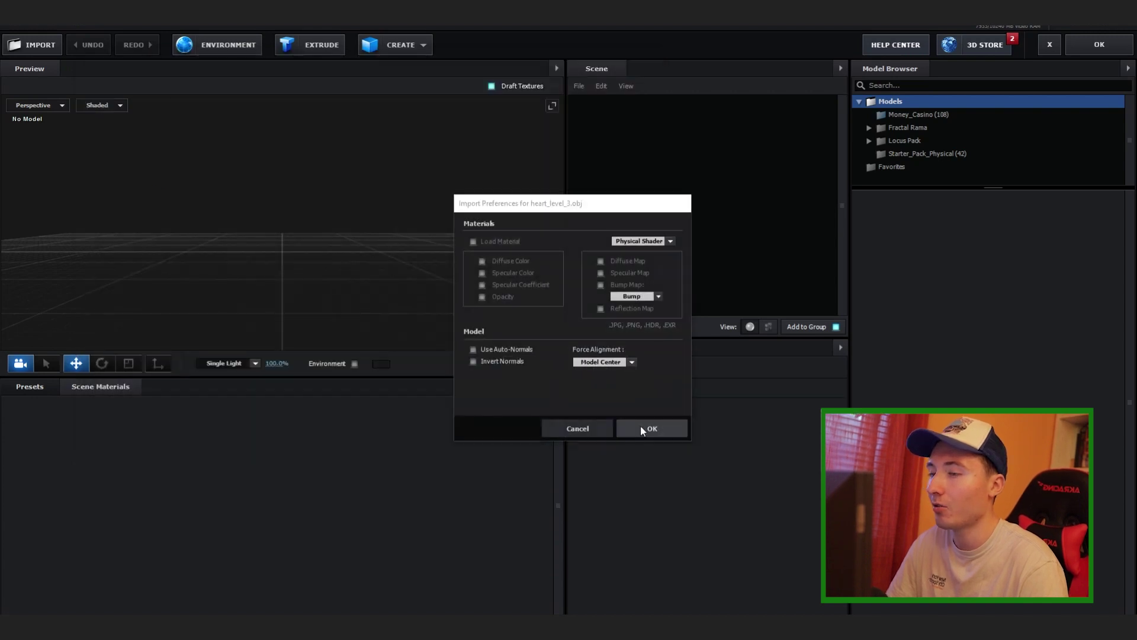
click(648, 427)
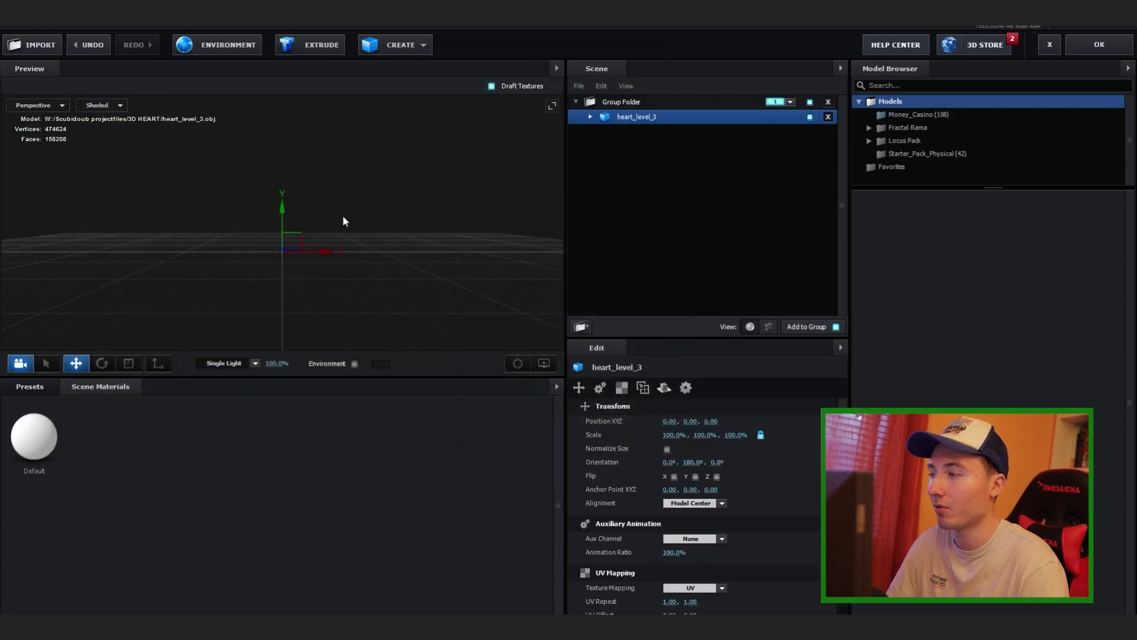
click(667, 448)
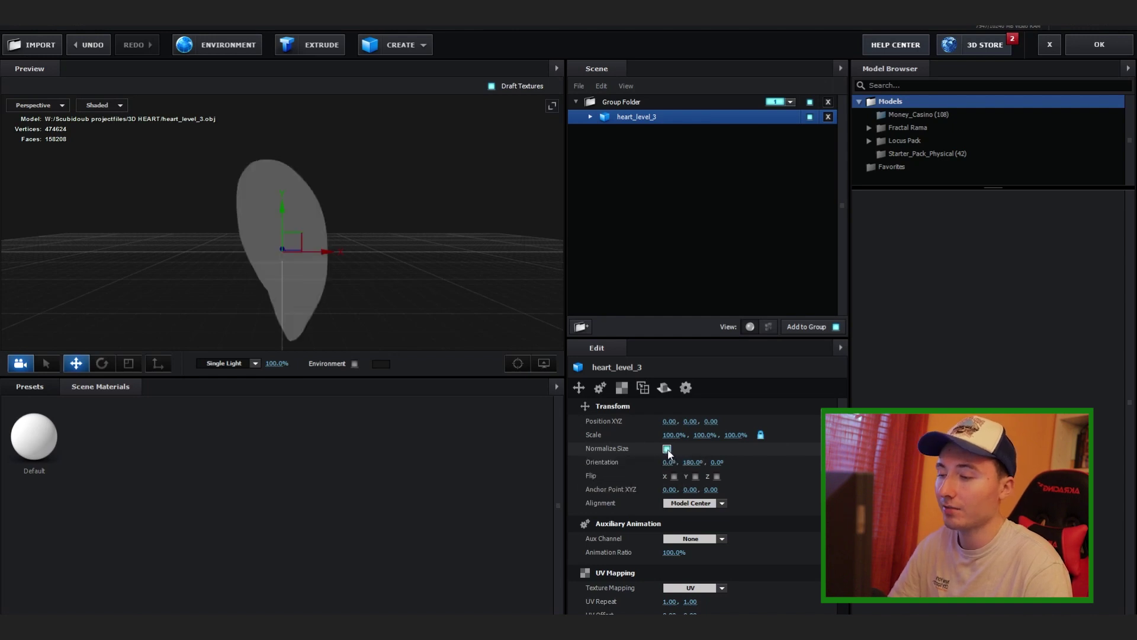
drag(426, 235, 454, 190)
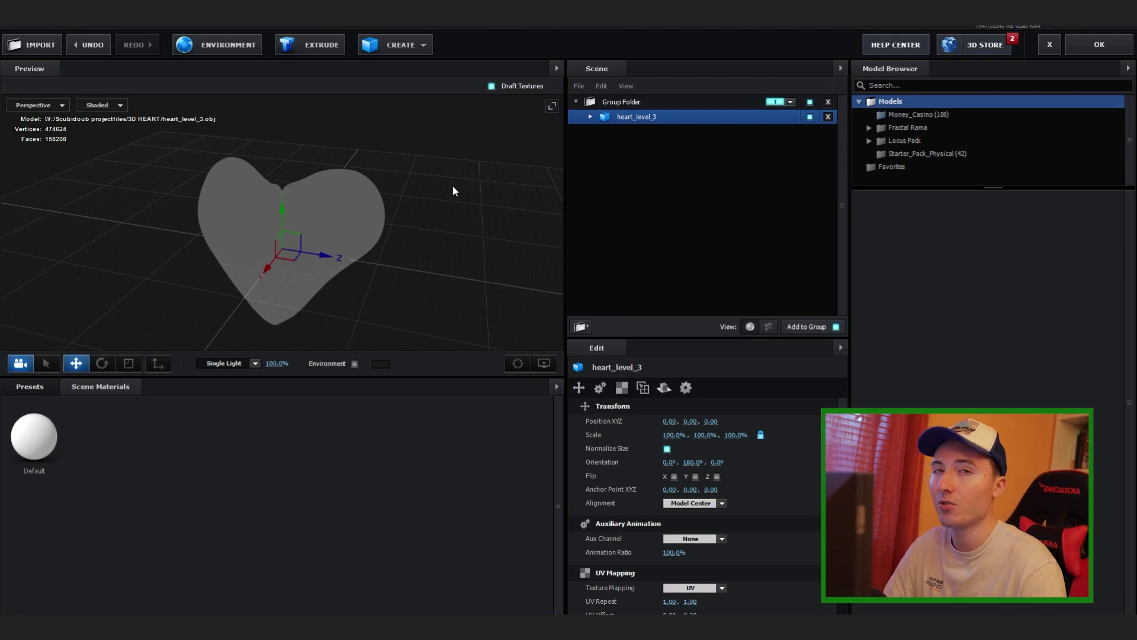
- Load Default_Material_1_difuse_heart_preview.jpg as the diffuse texture of the heart's Default material
click(592, 116)
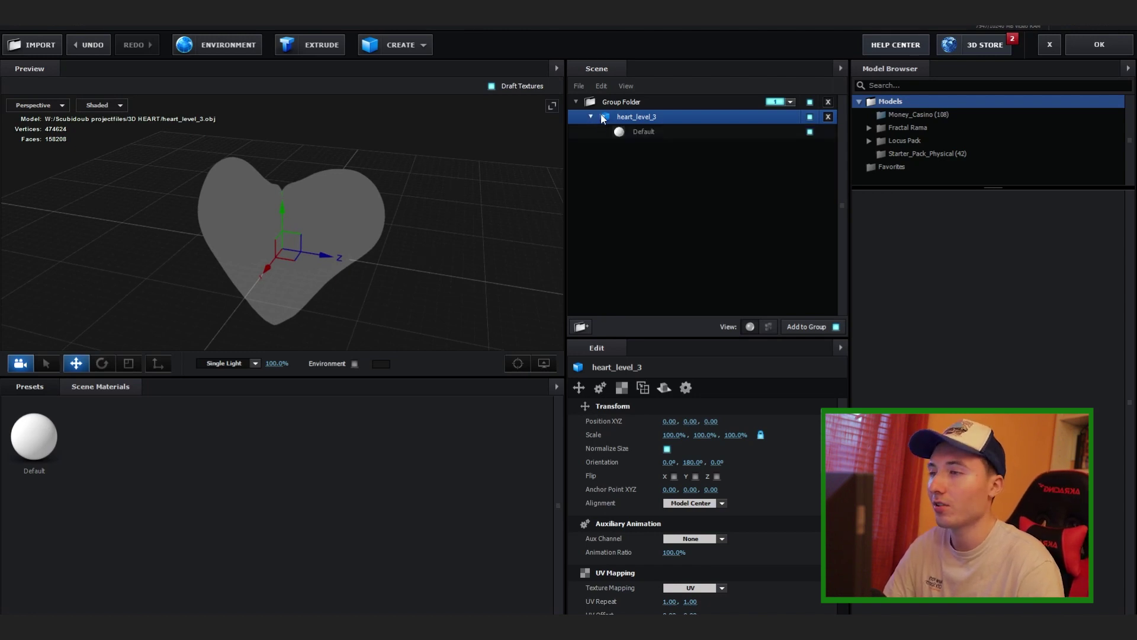
click(635, 133)
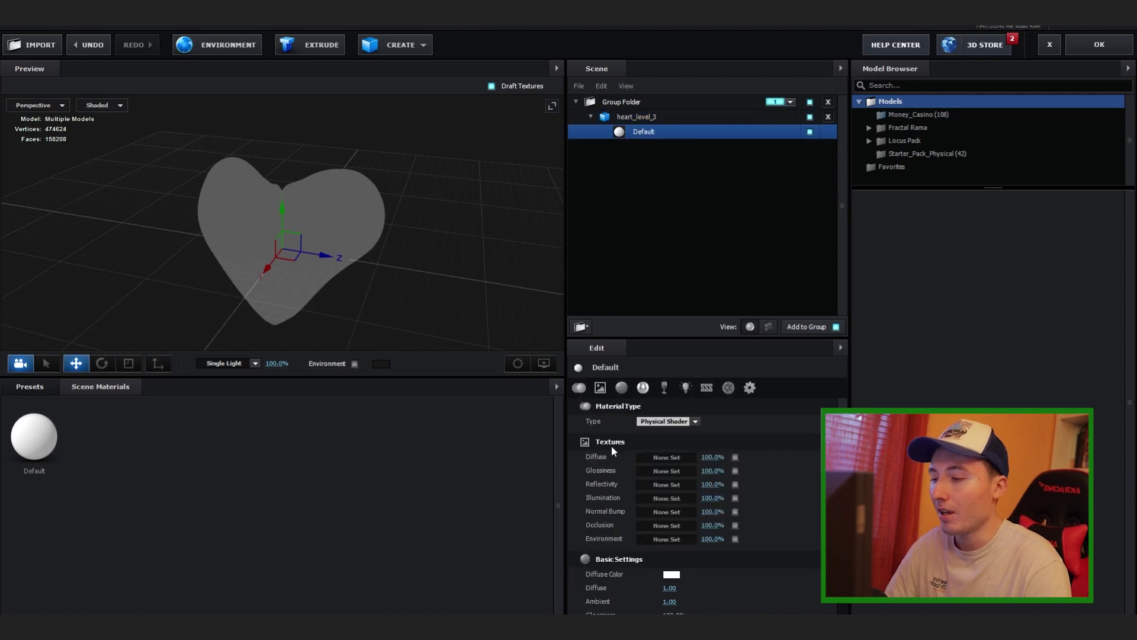
click(661, 458)
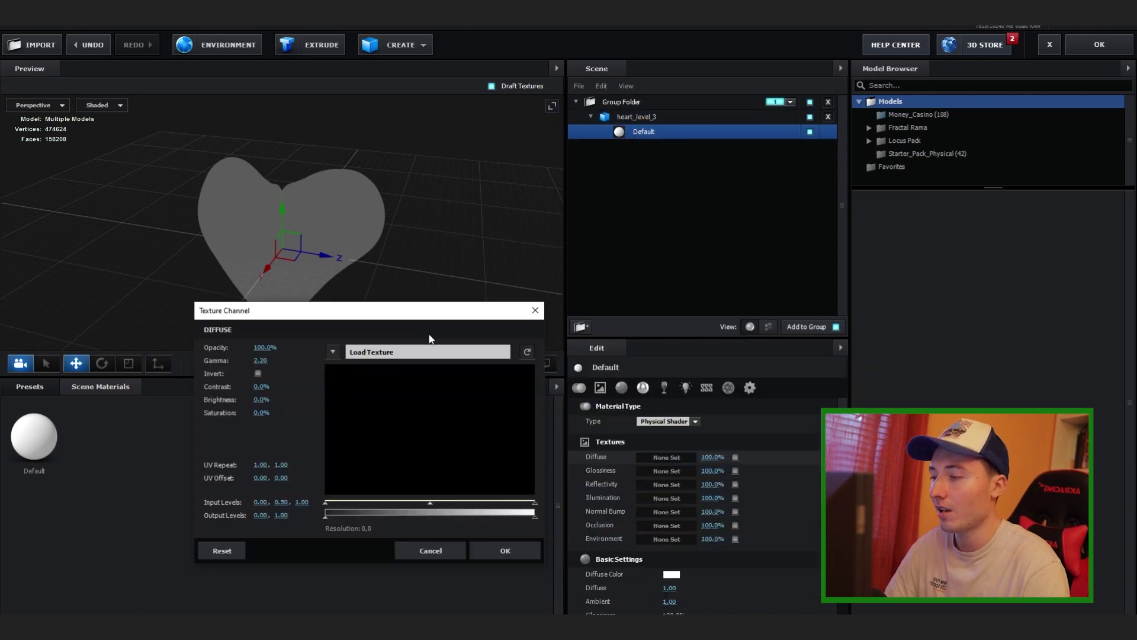
click(381, 351)
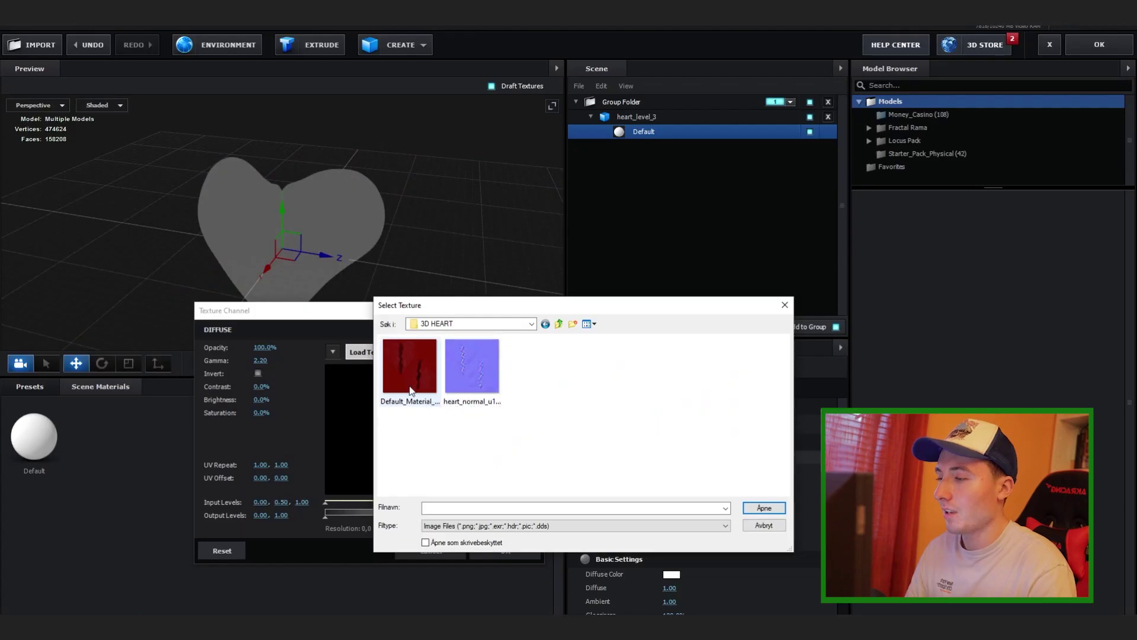
click(409, 366)
click(763, 509)
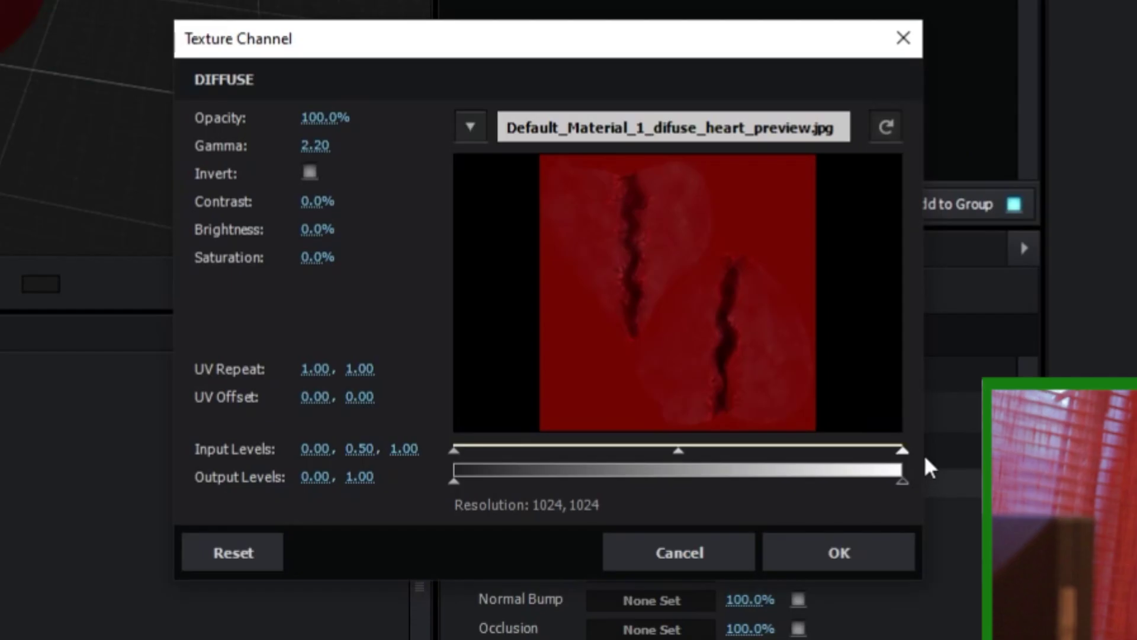
- Set the diffuse texture's input levels to 0.08, 0.50 and 0.44, then apply the scene to the composition
drag(784, 442, 777, 447)
drag(889, 461, 665, 464)
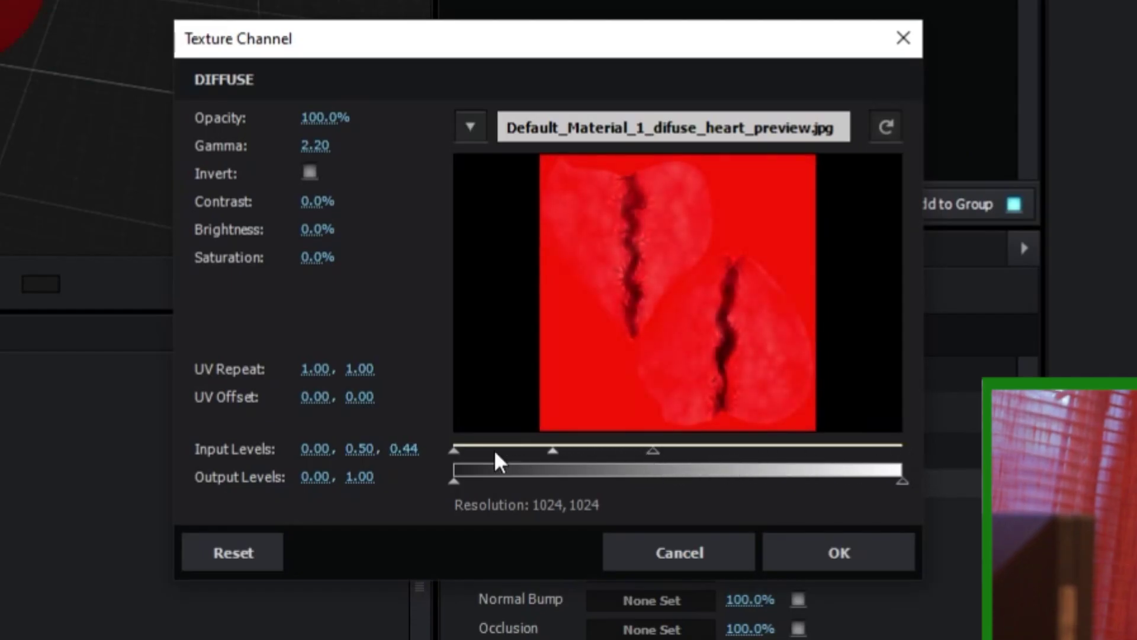
drag(456, 450, 487, 450)
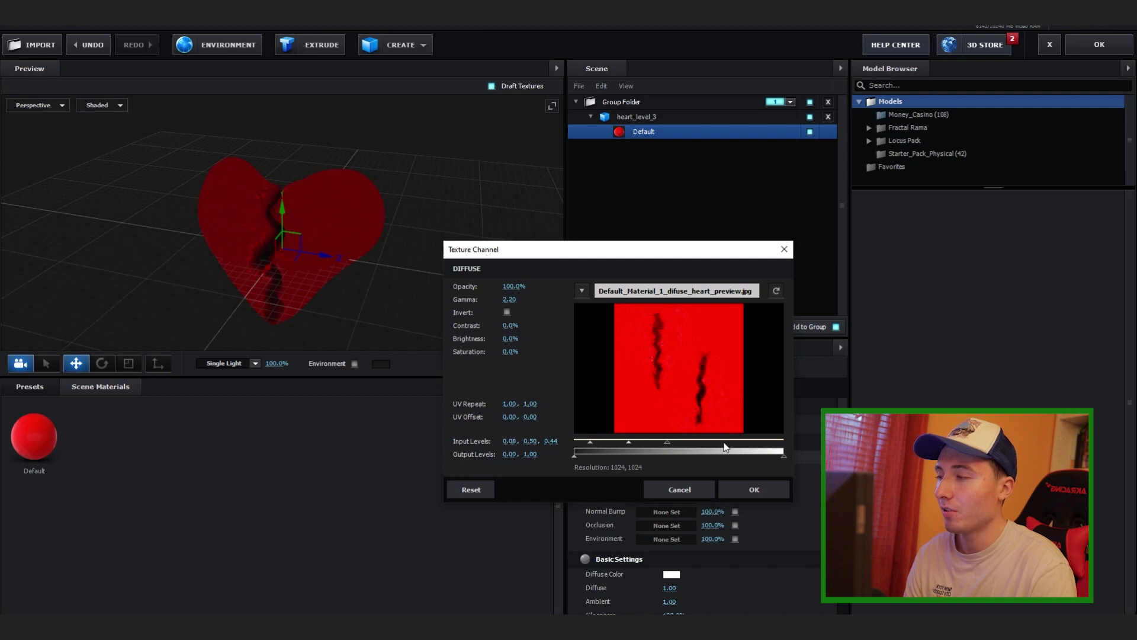
click(759, 488)
mouse_move(460, 245)
mouse_down()
mouse_move(404, 228)
mouse_move(460, 238)
mouse_up()
mouse_move(459, 296)
mouse_down()
mouse_move(480, 321)
mouse_move(416, 310)
mouse_move(477, 272)
mouse_move(476, 286)
mouse_move(457, 275)
mouse_up()
click(1100, 45)
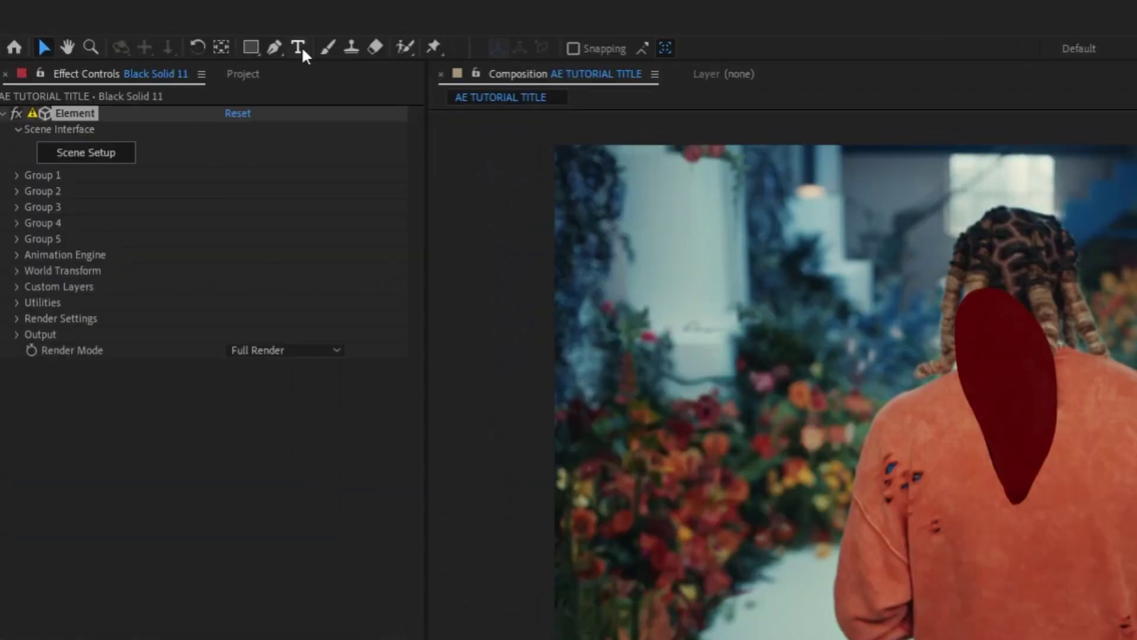
- Add the white title NO HEART in Abril Fatface, widen its text box to fit one line and centre it over the footage
click(192, 33)
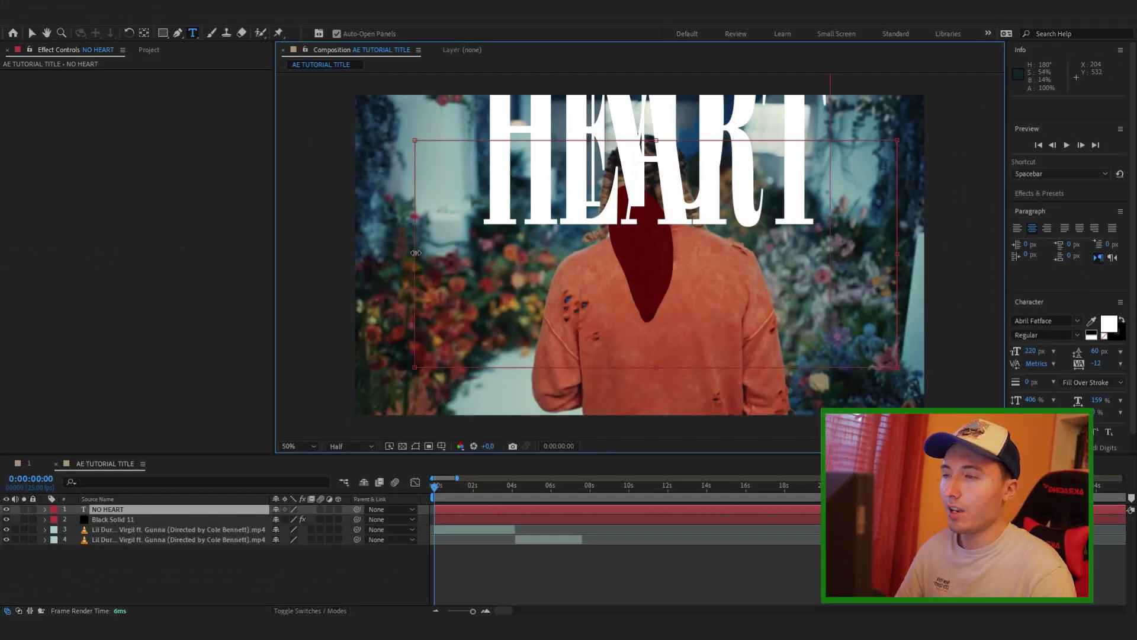
drag(416, 253, 391, 253)
key(v)
drag(563, 182, 571, 312)
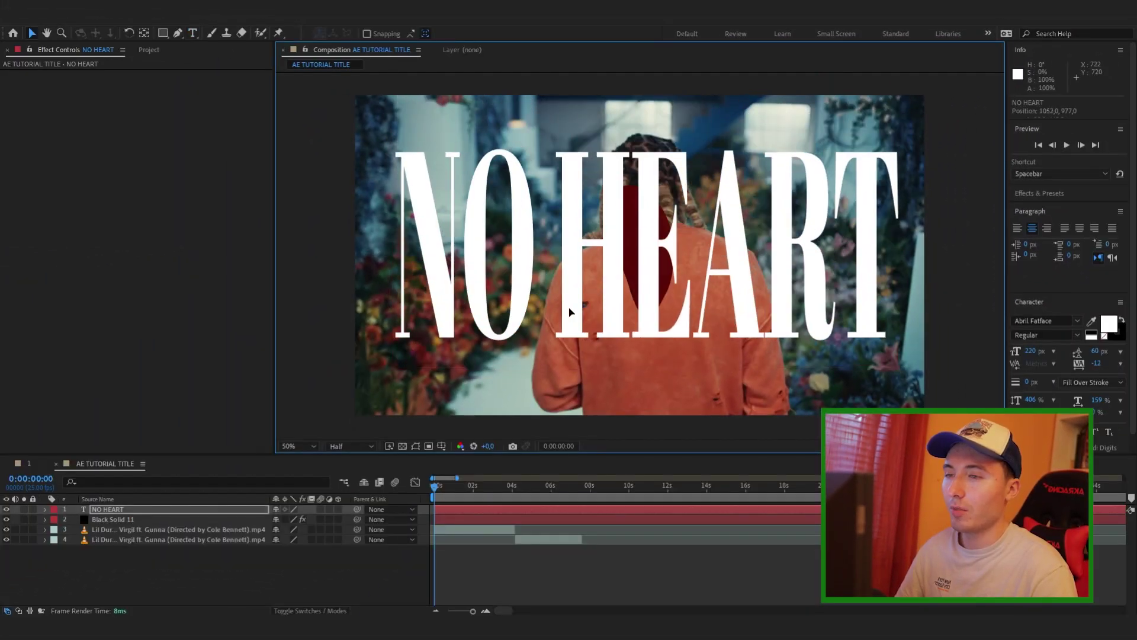
- Select the NO HEART title's text and view the fonts available for it
double_click(594, 308)
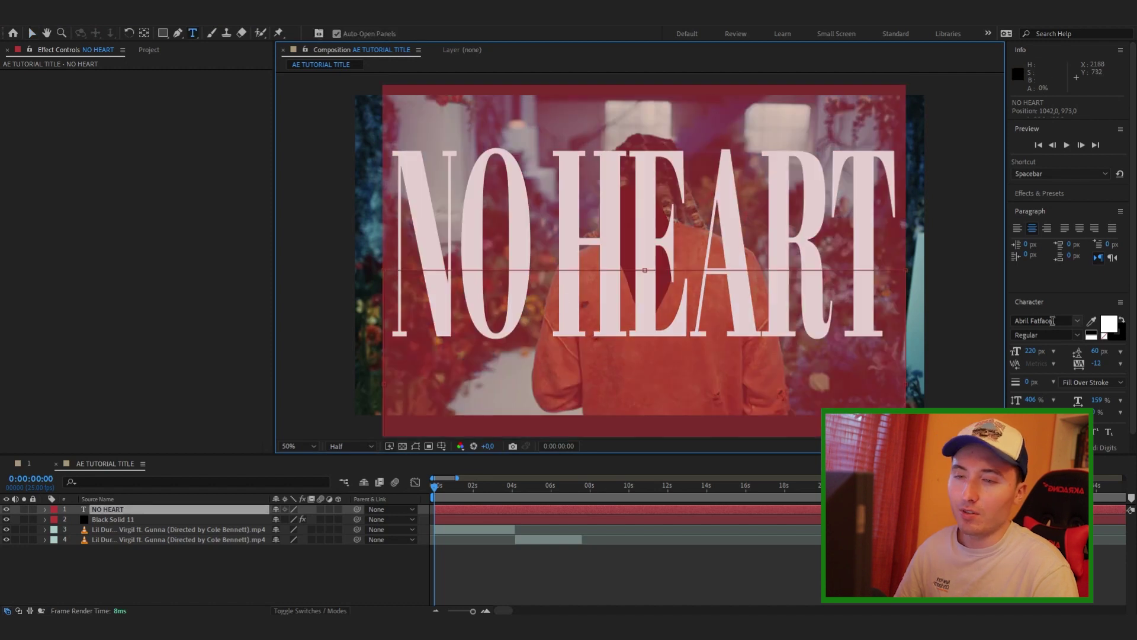
click(1047, 320)
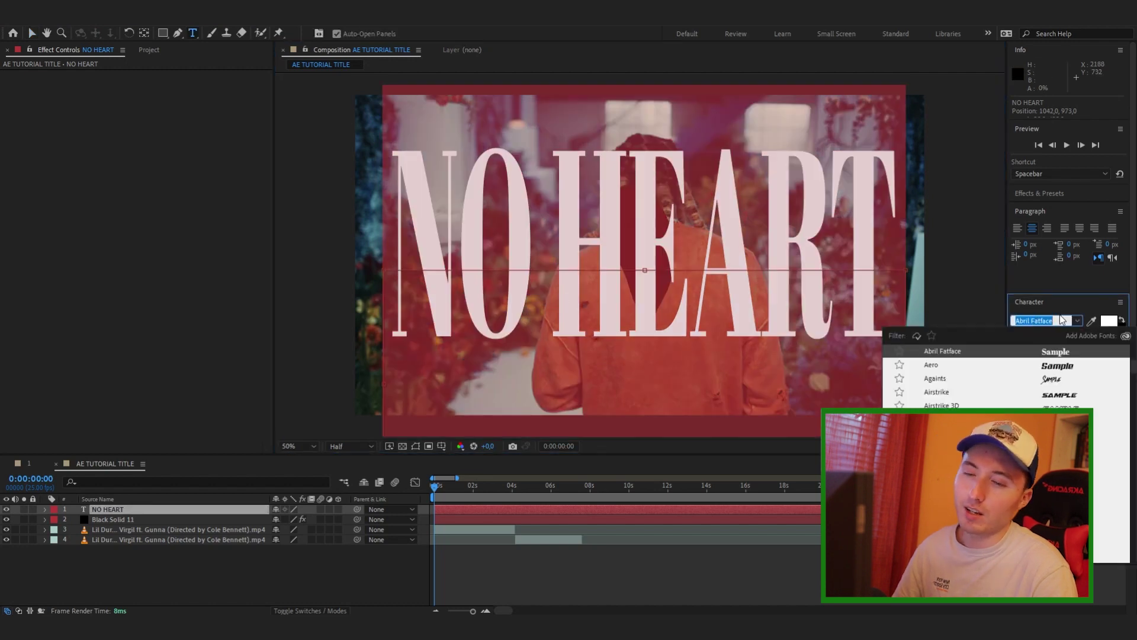
click(652, 290)
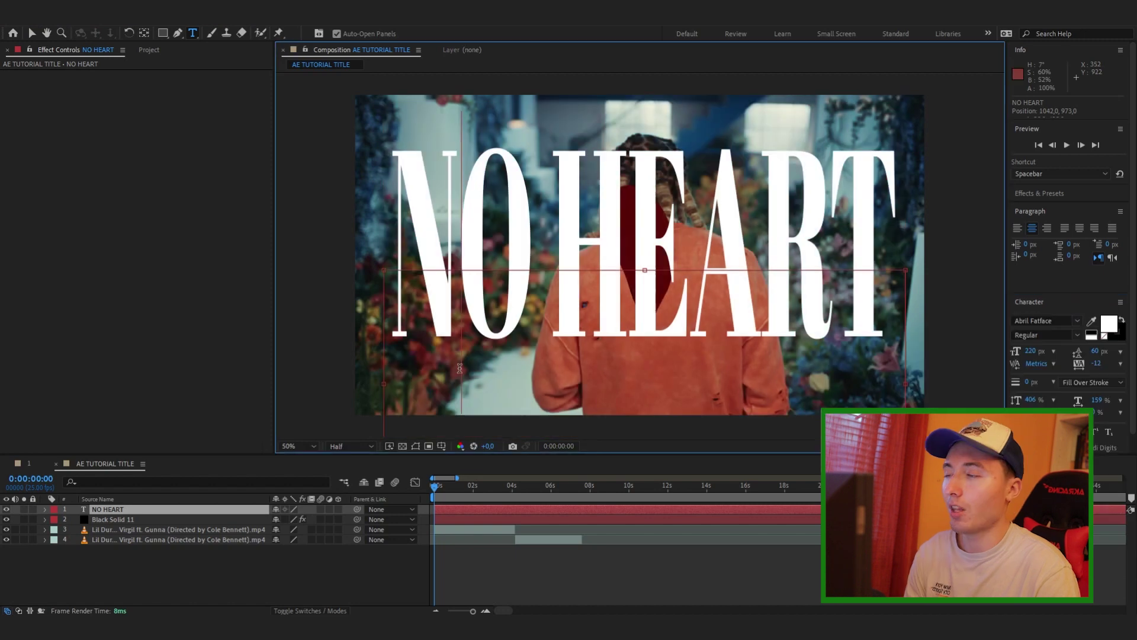
- Hide the NO HEART text layer and select the black solid that carries the Element effect
click(512, 565)
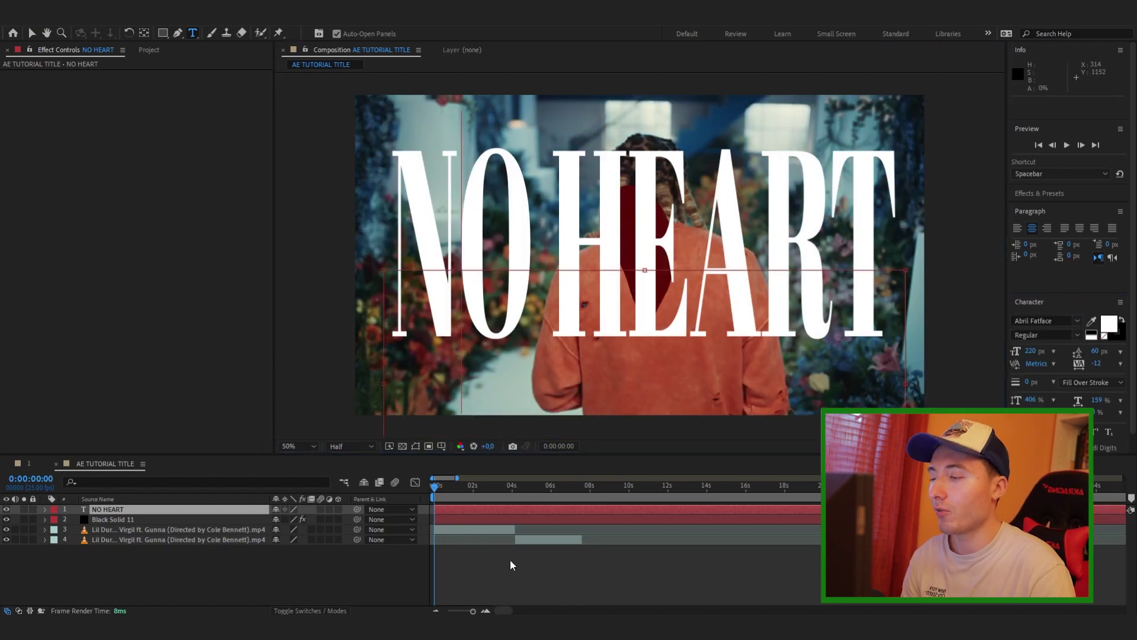
click(7, 509)
click(113, 519)
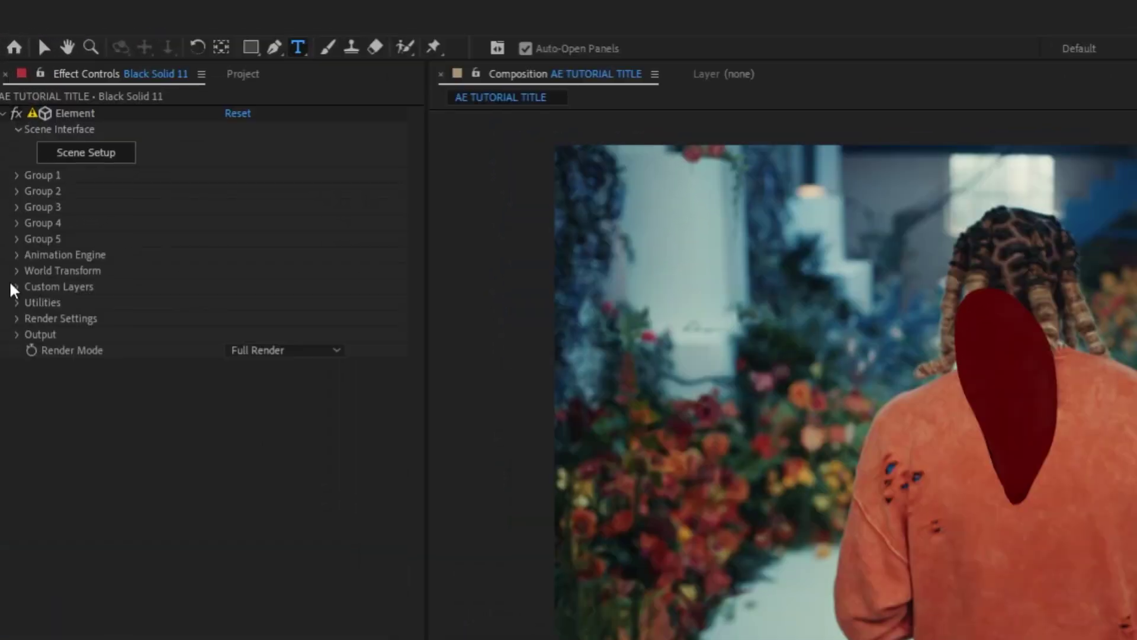
- Assign the NO HEART text layer as Path Layer 1 in Element's custom text and masks
click(15, 184)
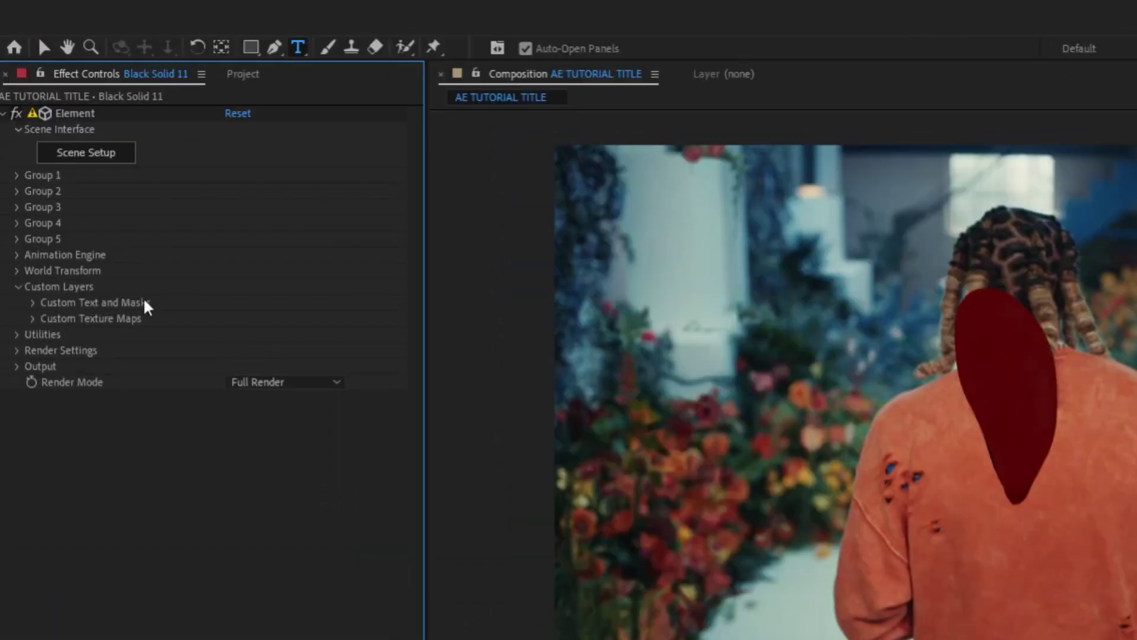
click(33, 303)
click(249, 318)
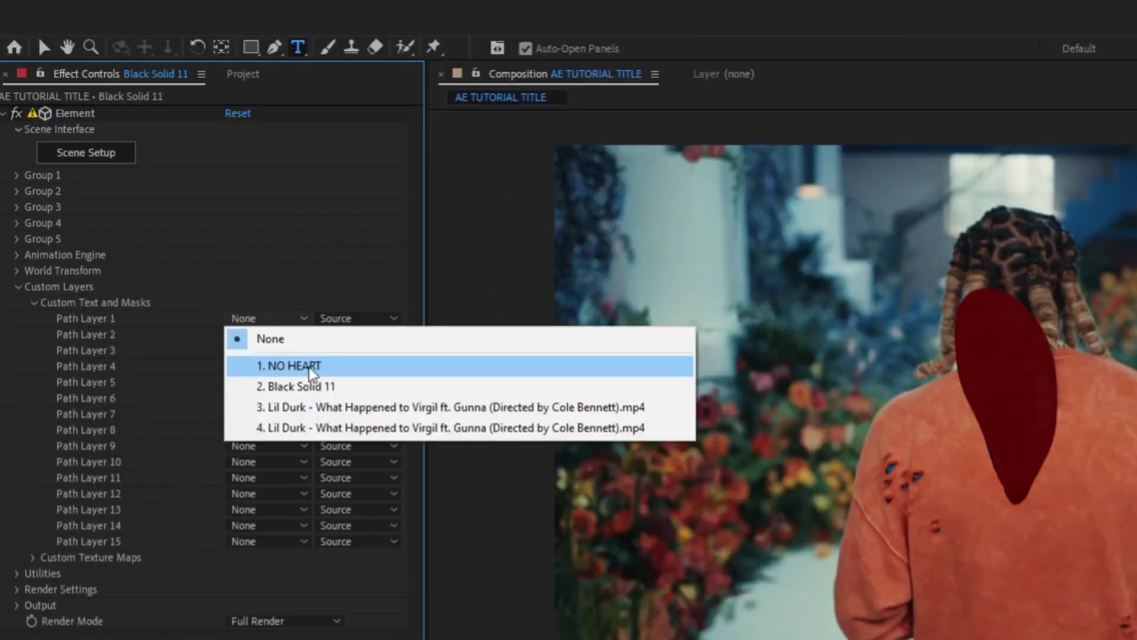
click(305, 367)
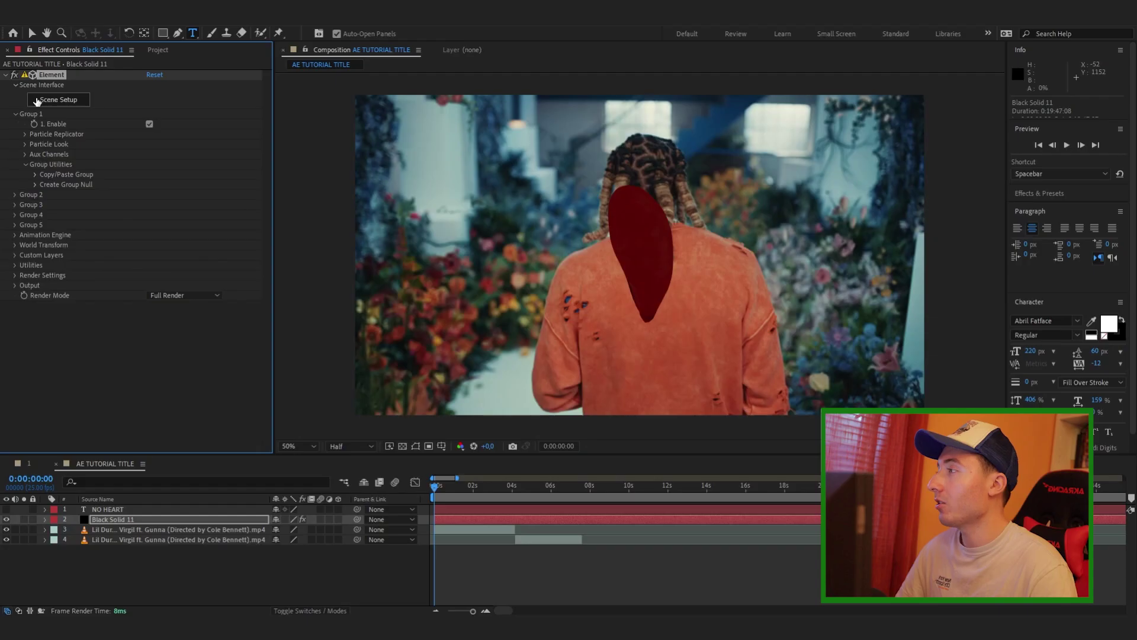
- Set Group 1's particle replicator shape to Layer with NO HEART as its custom layer
click(27, 133)
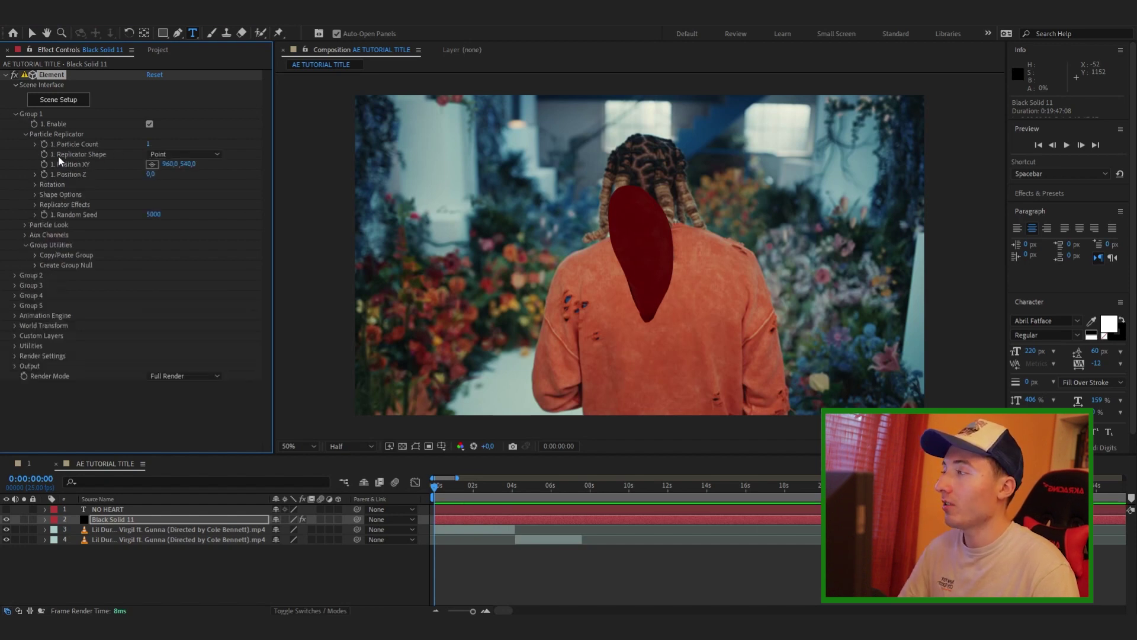
click(151, 155)
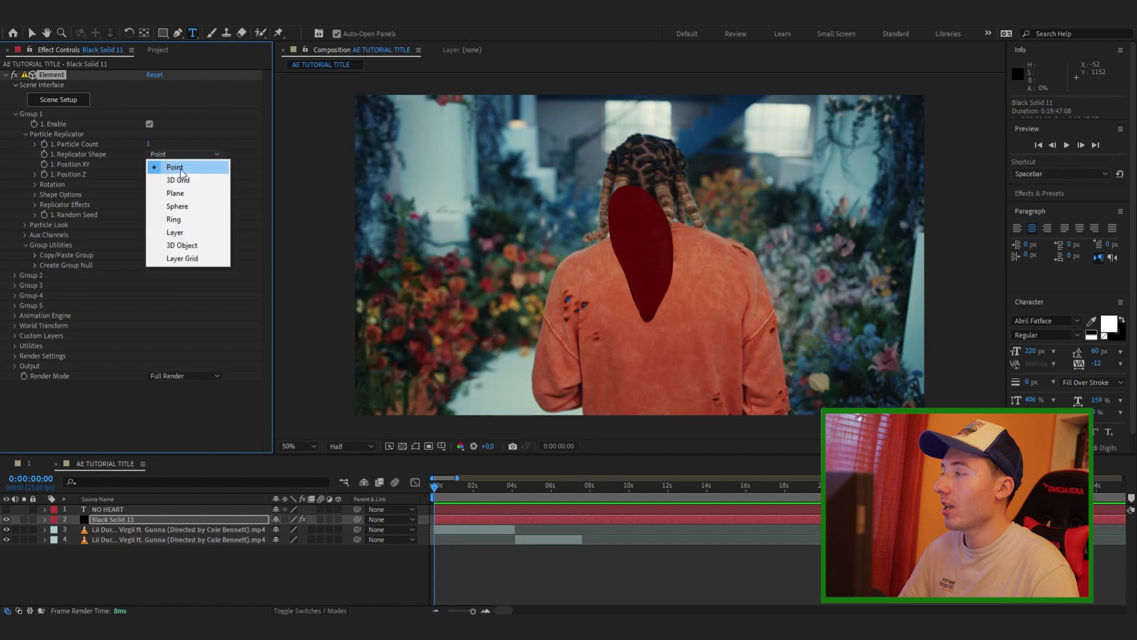
click(174, 232)
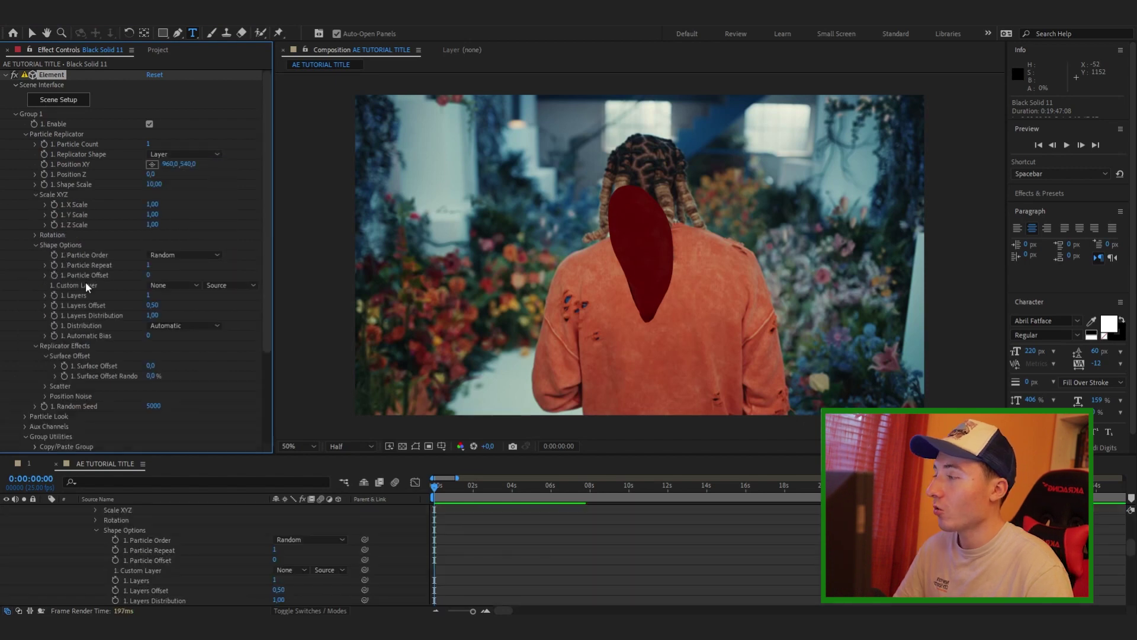
click(151, 285)
click(178, 312)
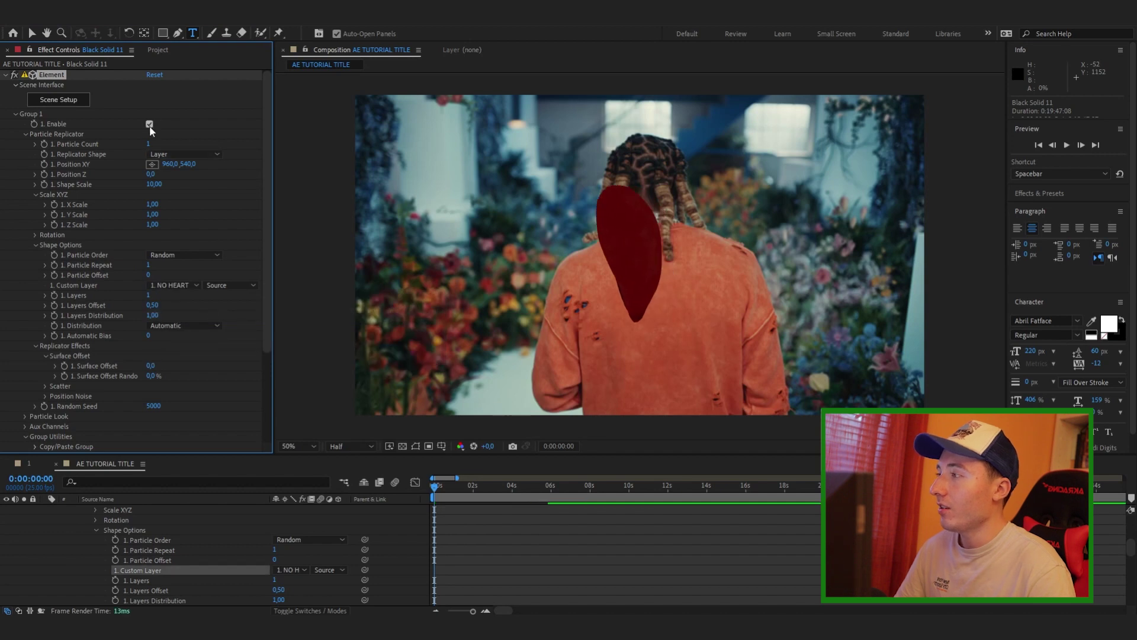
- Set Group 1's particle count to 495 and the particle size to 0.50
drag(148, 143, 581, 181)
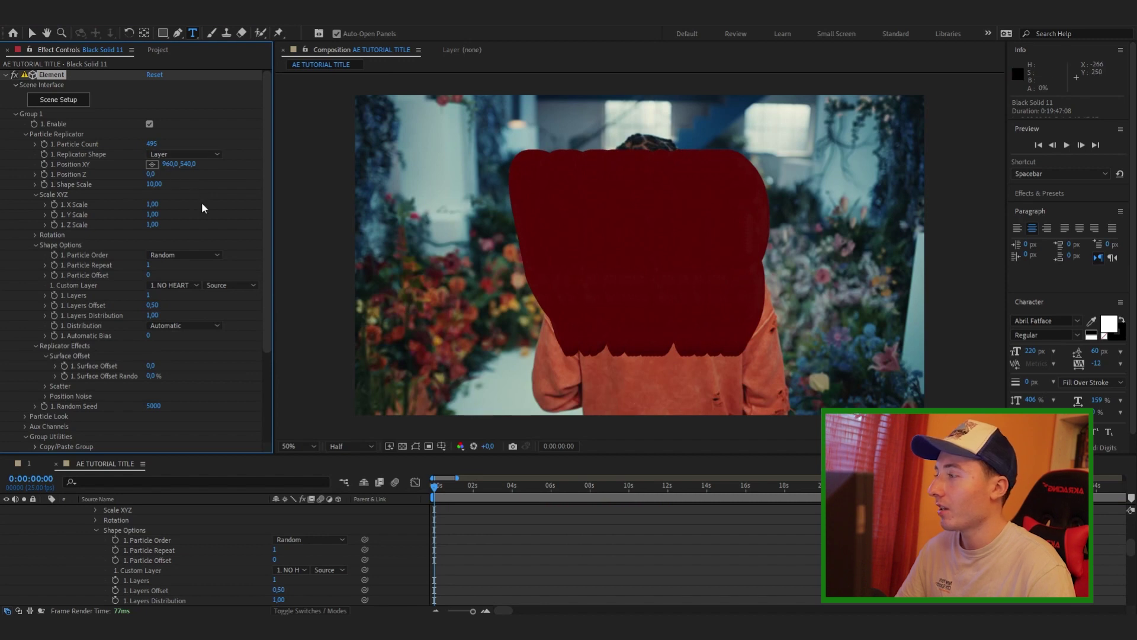
scroll(23, 389, down, 1)
click(26, 390)
scroll(97, 319, down, 2)
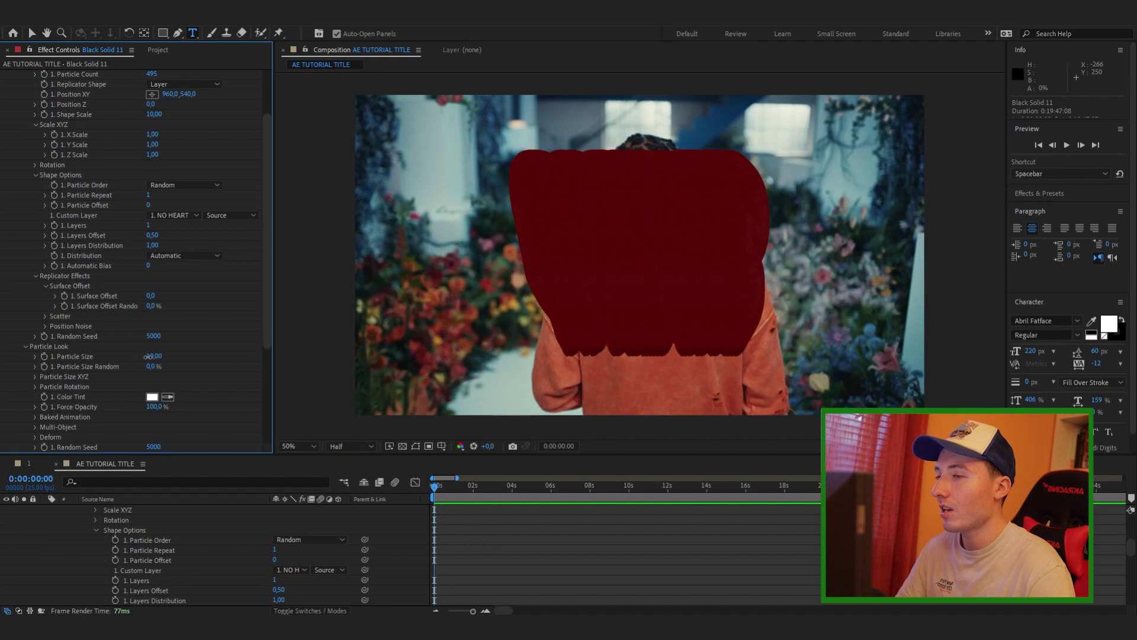
drag(148, 356, 99, 357)
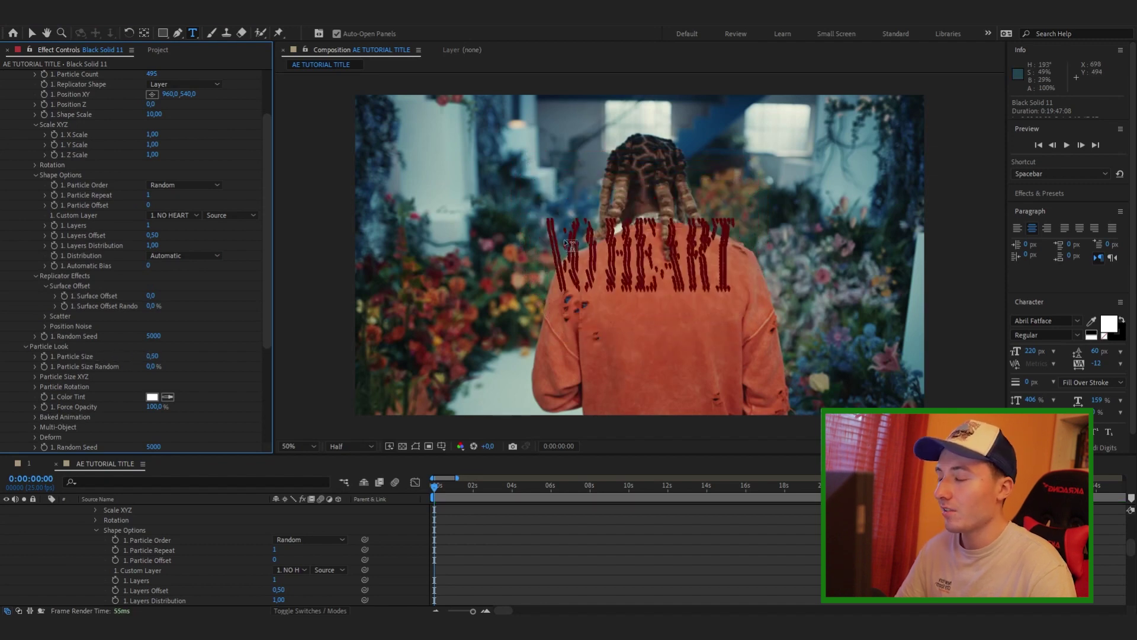
- Enlarge the heart lettering with shape scale 26.50, particle size 1.60 and particle count 924
drag(266, 244, 265, 198)
drag(148, 184, 171, 189)
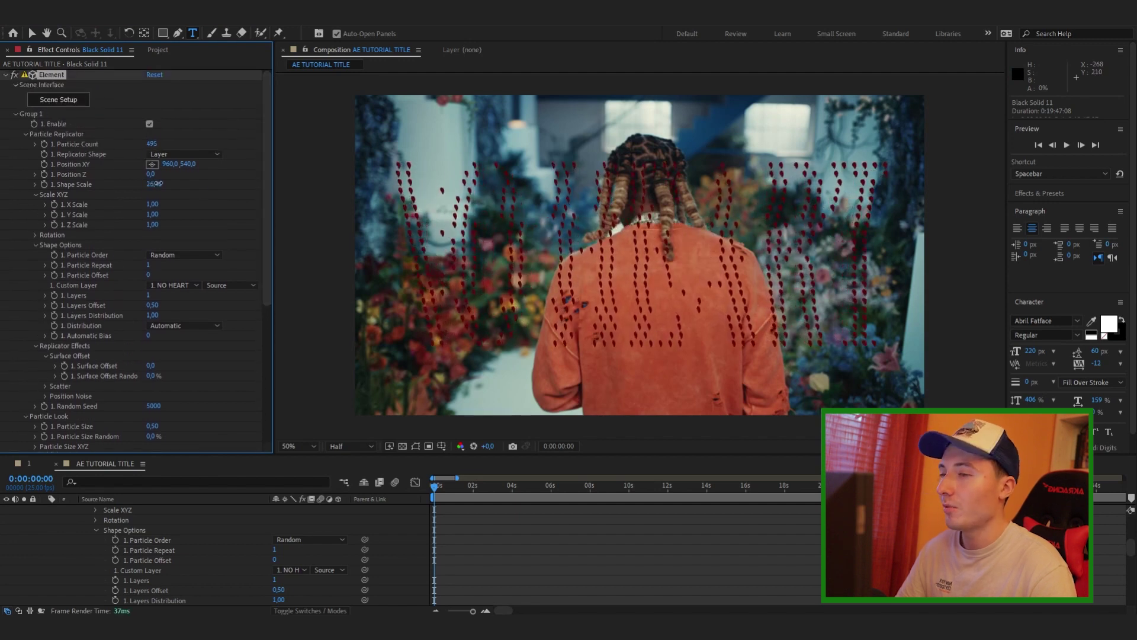
drag(265, 193, 260, 292)
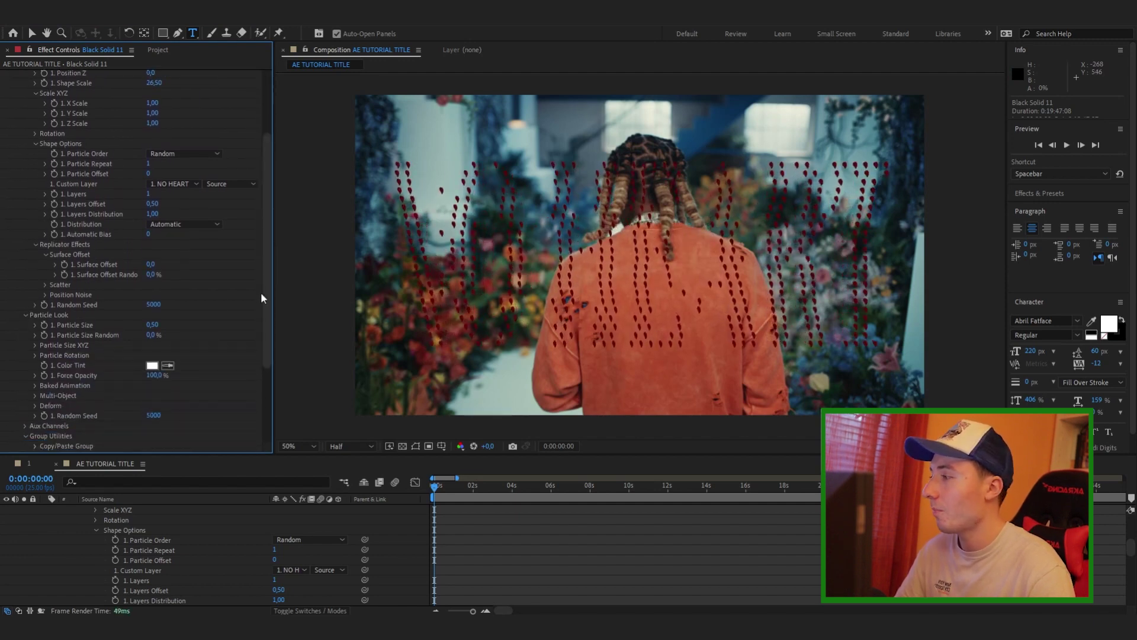
drag(155, 323, 403, 141)
key(comma)
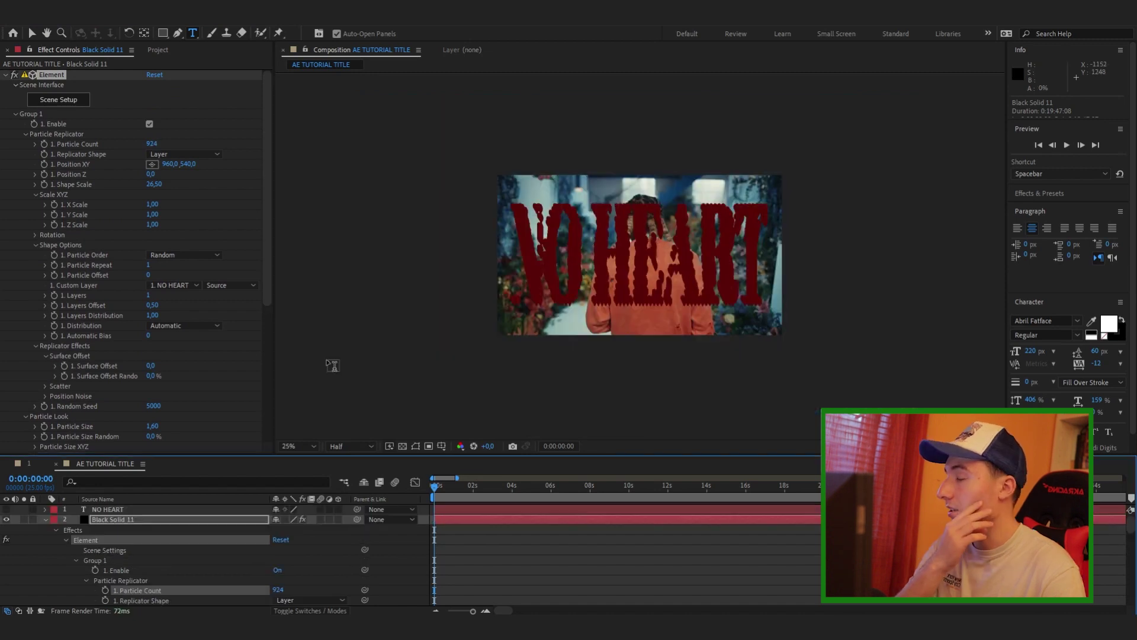
- Enable Multi-Object for Group 1 and set its Rotation Random Multi to 1x+172°
scroll(261, 173, down, 1)
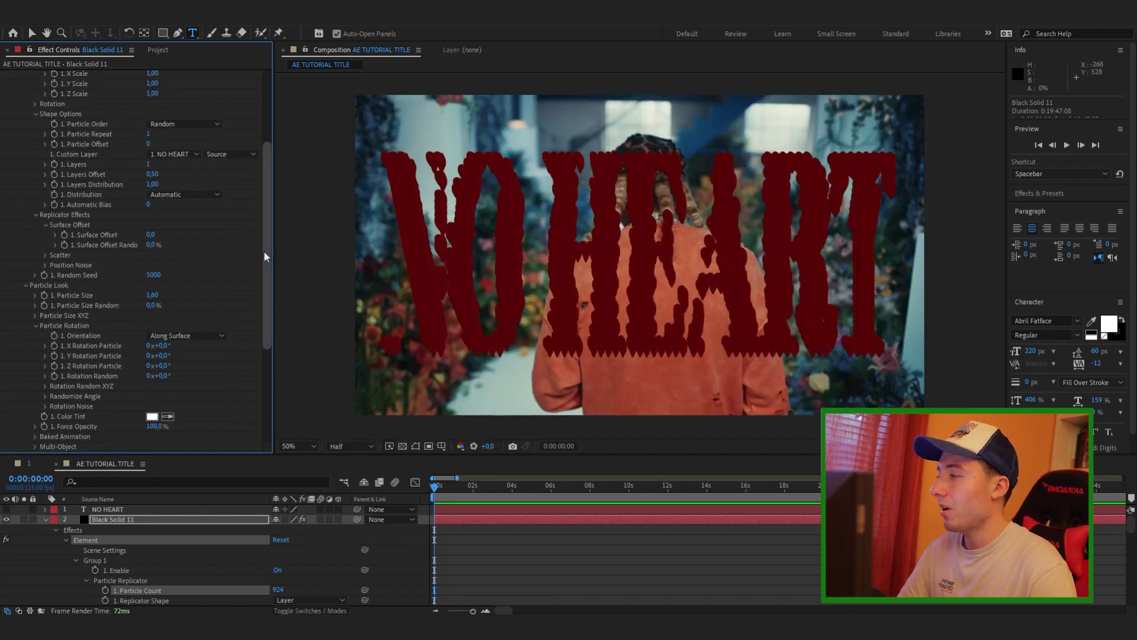
drag(265, 256, 265, 301)
click(36, 360)
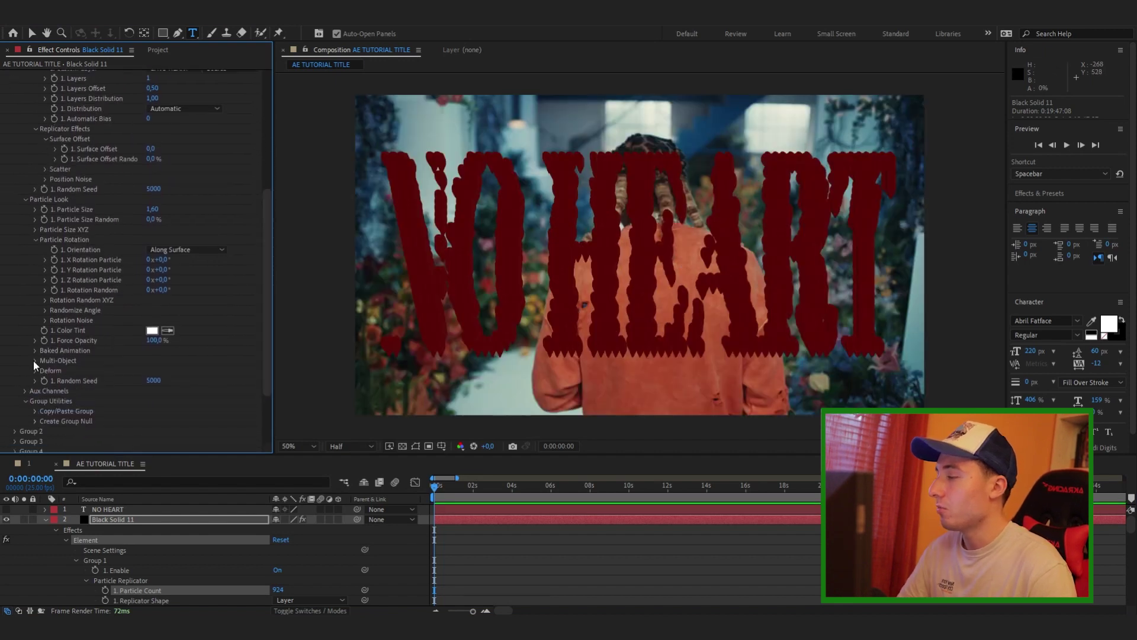
click(150, 371)
scroll(159, 365, down, 5)
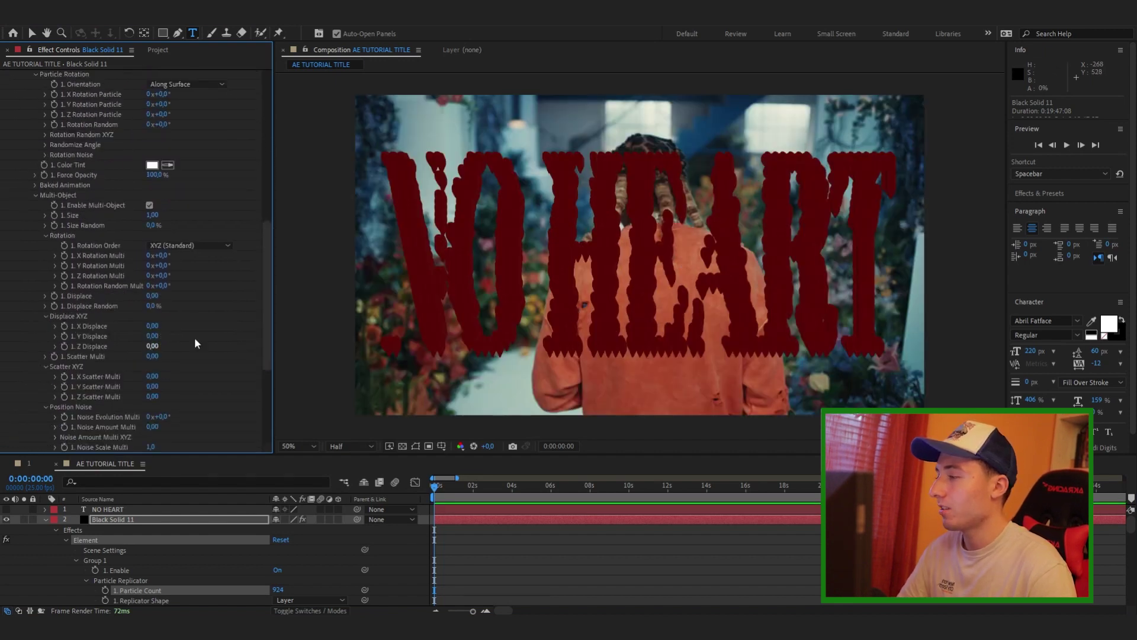
drag(266, 339, 261, 357)
drag(163, 233, 462, 221)
key(comma)
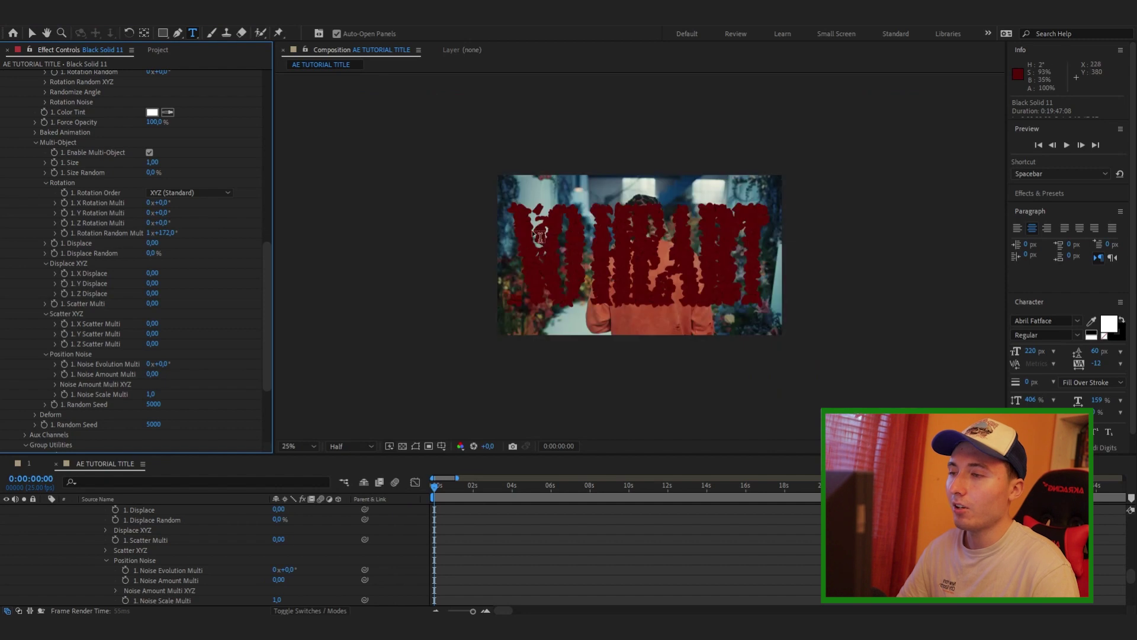
key(period)
key(period)
- Set Group 1's particle size to 0.80 and its particle count to 1700
drag(265, 296, 264, 241)
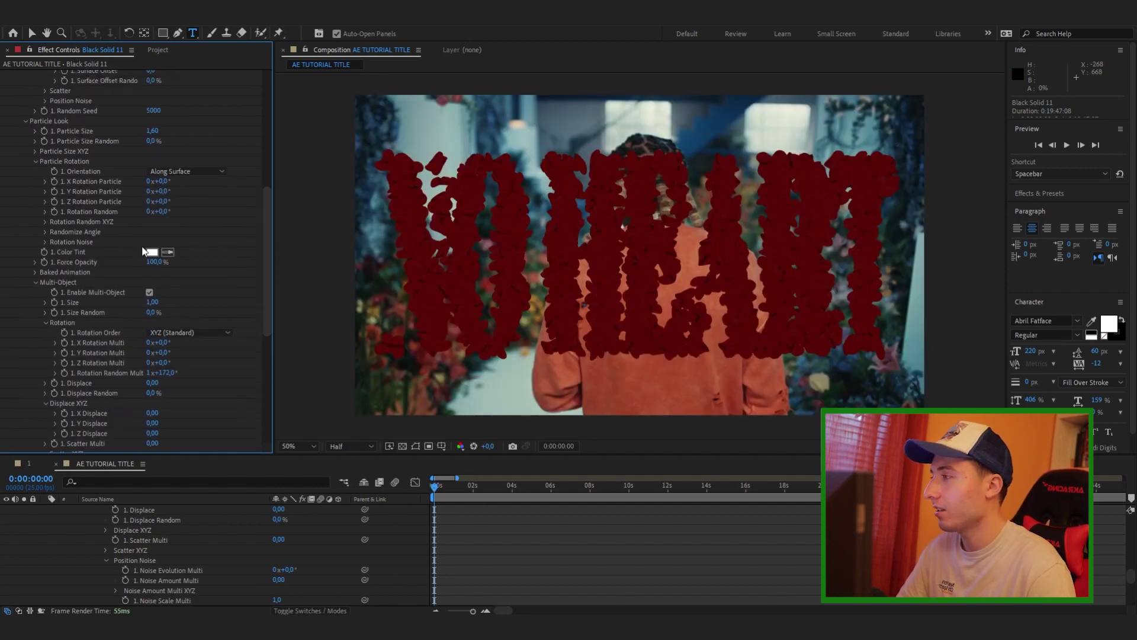
drag(152, 131, 152, 131)
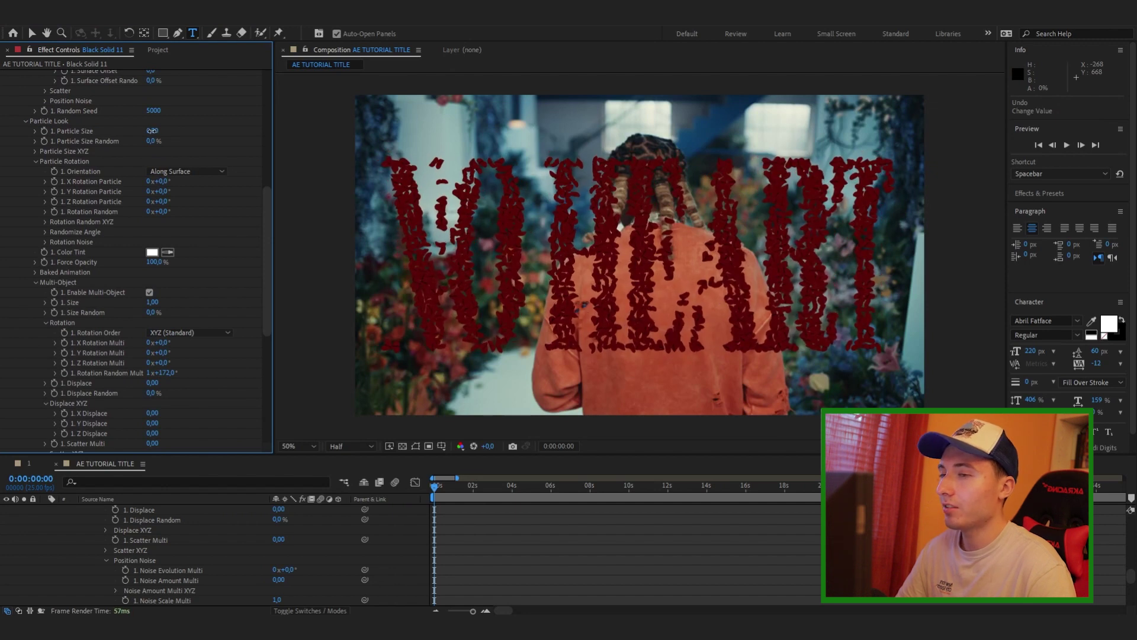
drag(267, 248, 279, 100)
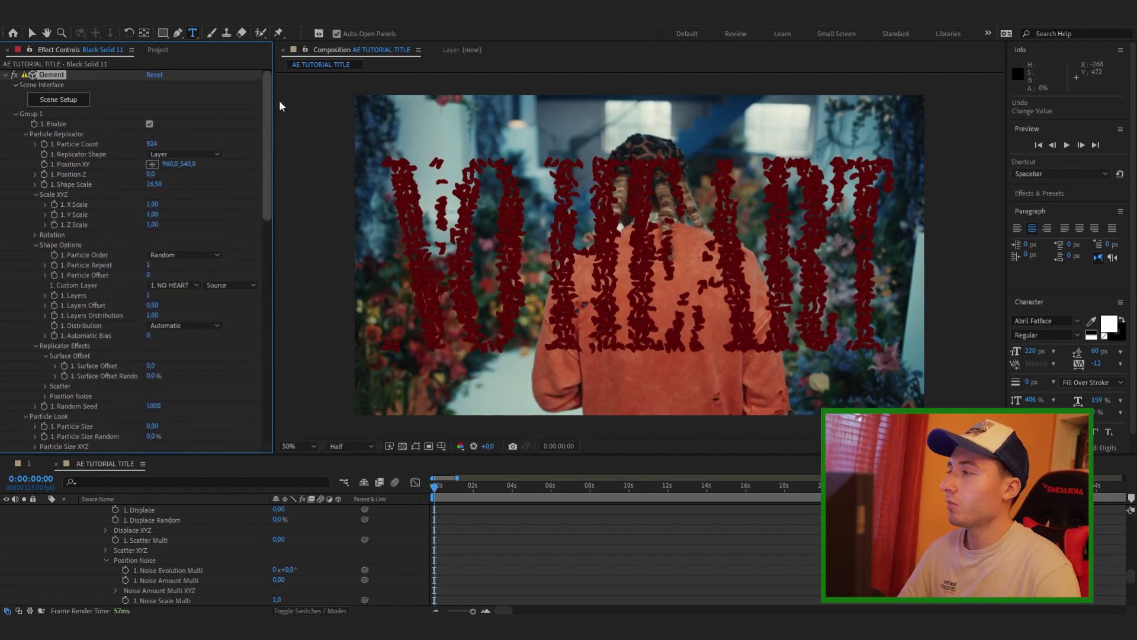
drag(169, 139, 308, 129)
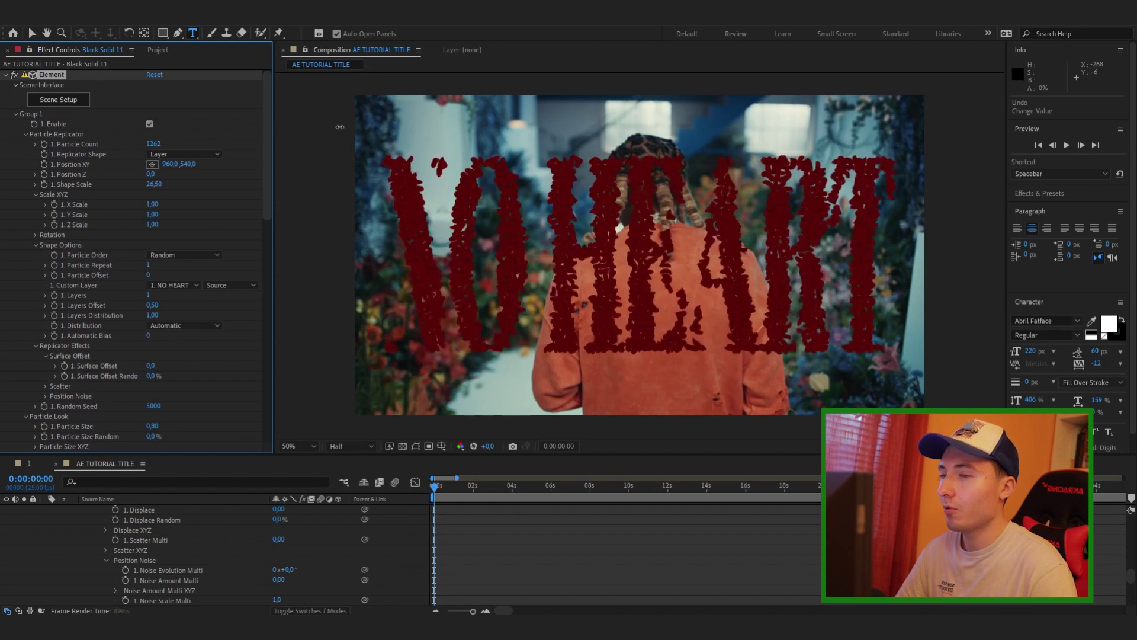
click(154, 144)
text(1100)
key(Return)
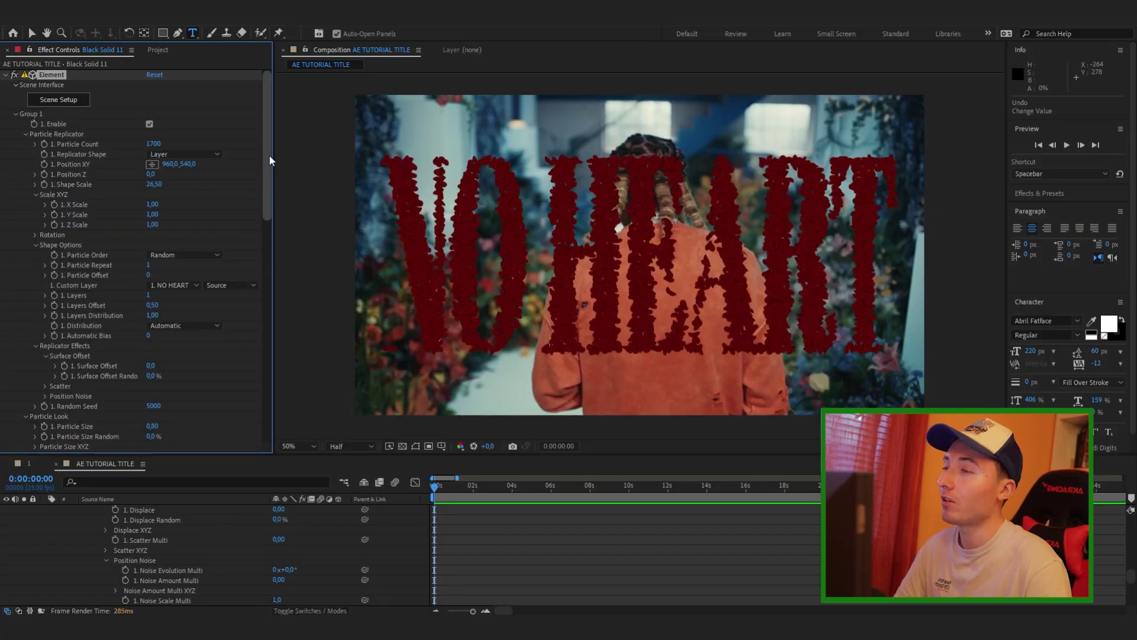
- Animate Rotation Random Multi with a keyframe at the start and one of 33x+172° at 0:00:08:02
scroll(269, 154, down, 5)
scroll(499, 552, up, 10)
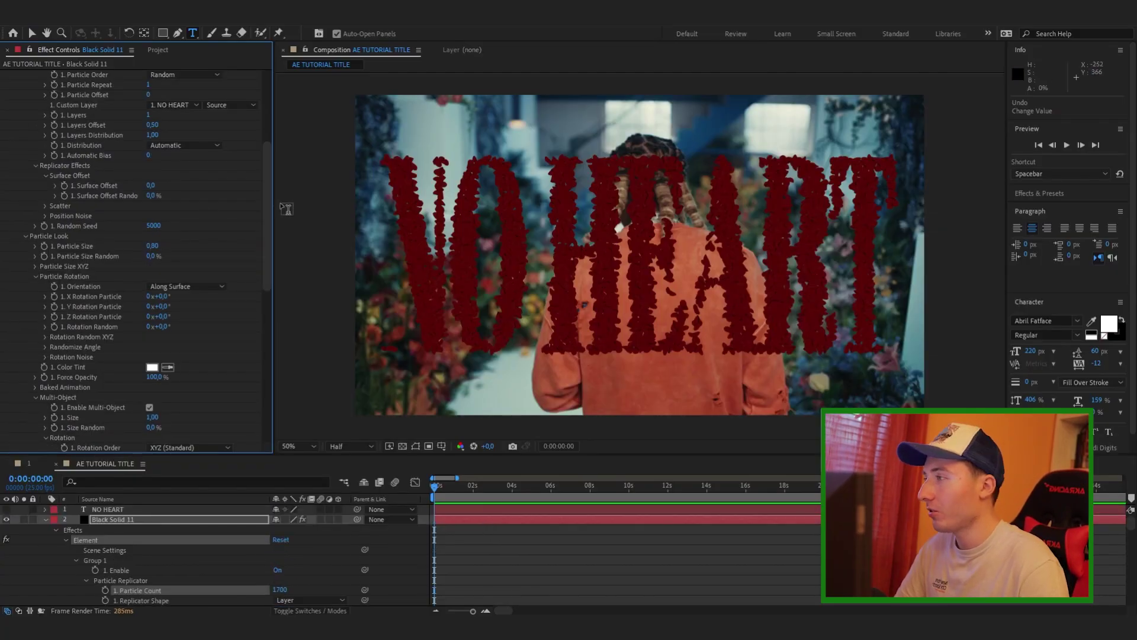
drag(265, 196, 257, 294)
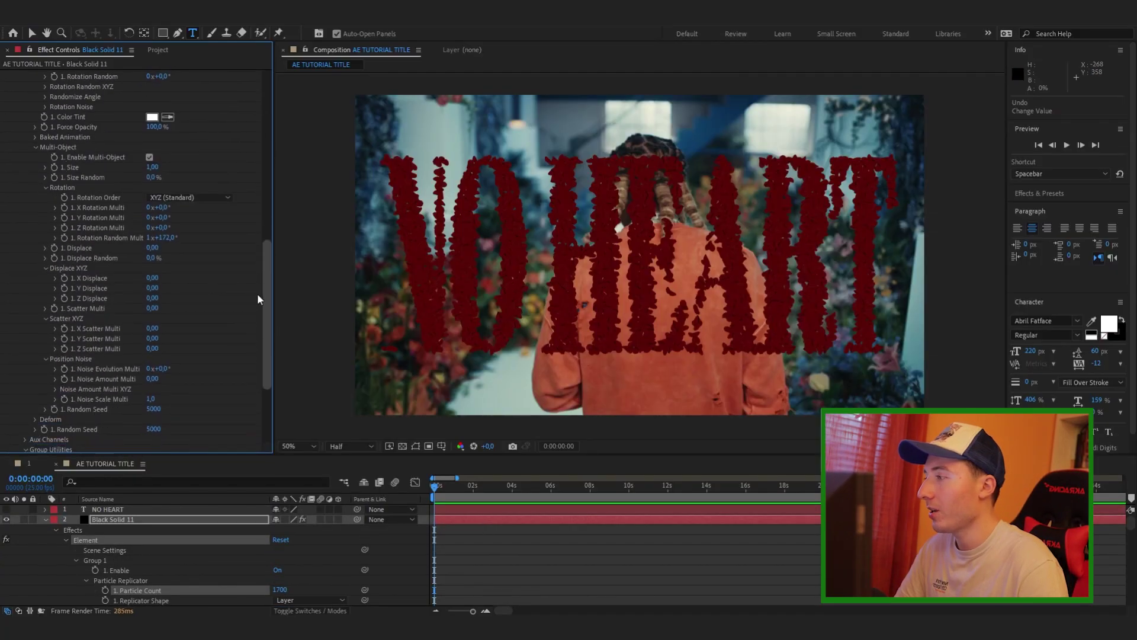
click(64, 238)
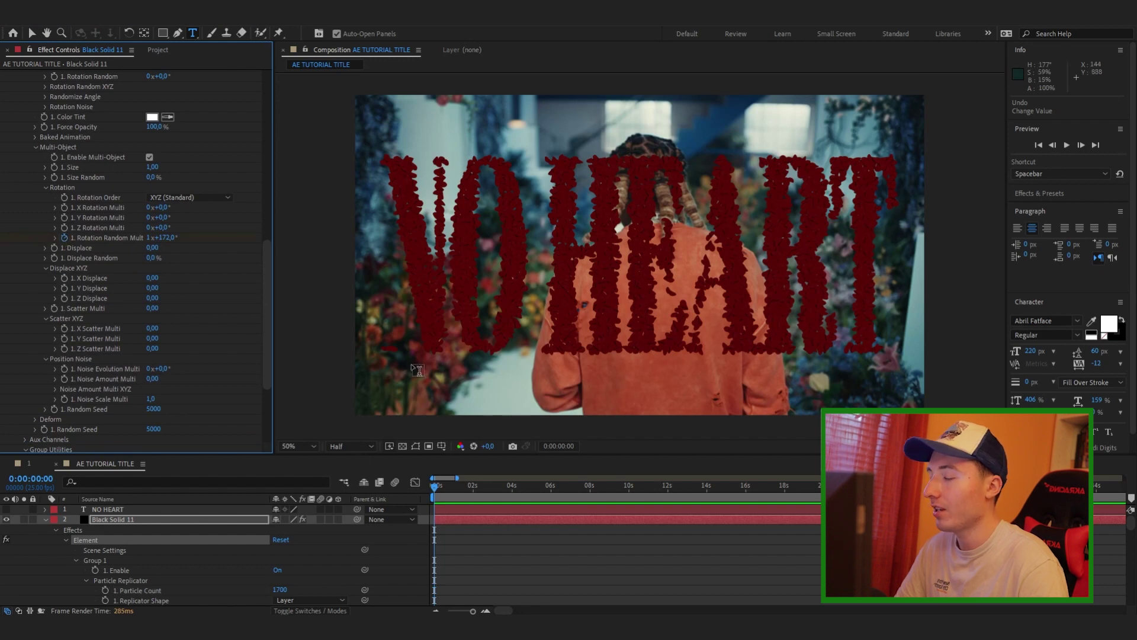
drag(548, 490, 583, 484)
drag(149, 238, 169, 238)
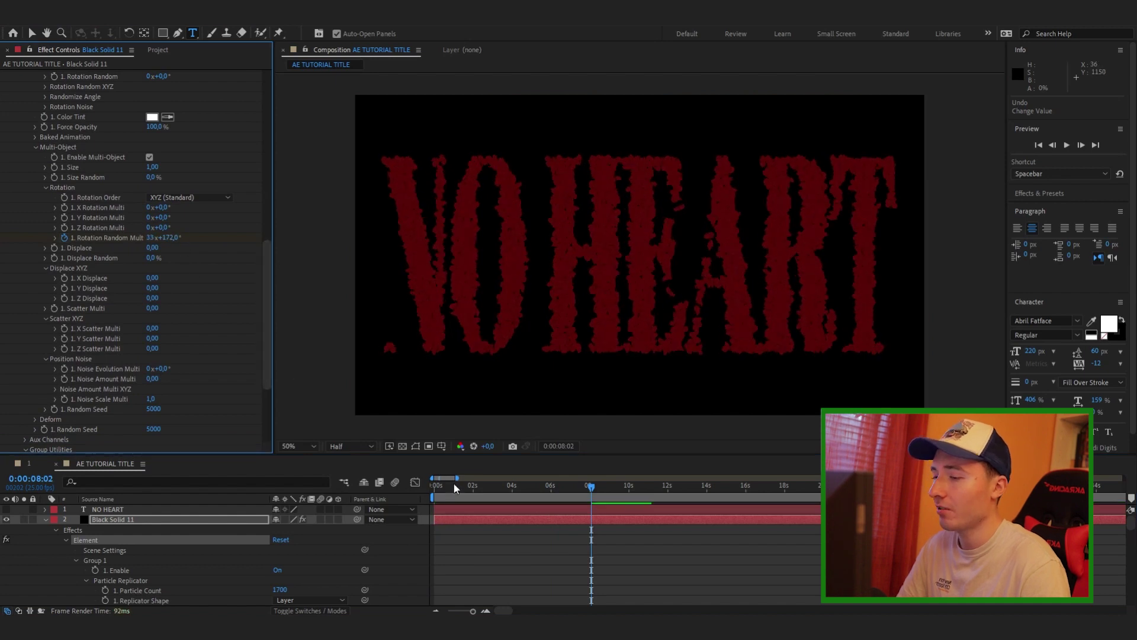
- Preview the rotation, then set the Rotation Random Multi keyframe at 0:00:08:02 to 20 revolutions
key(space)
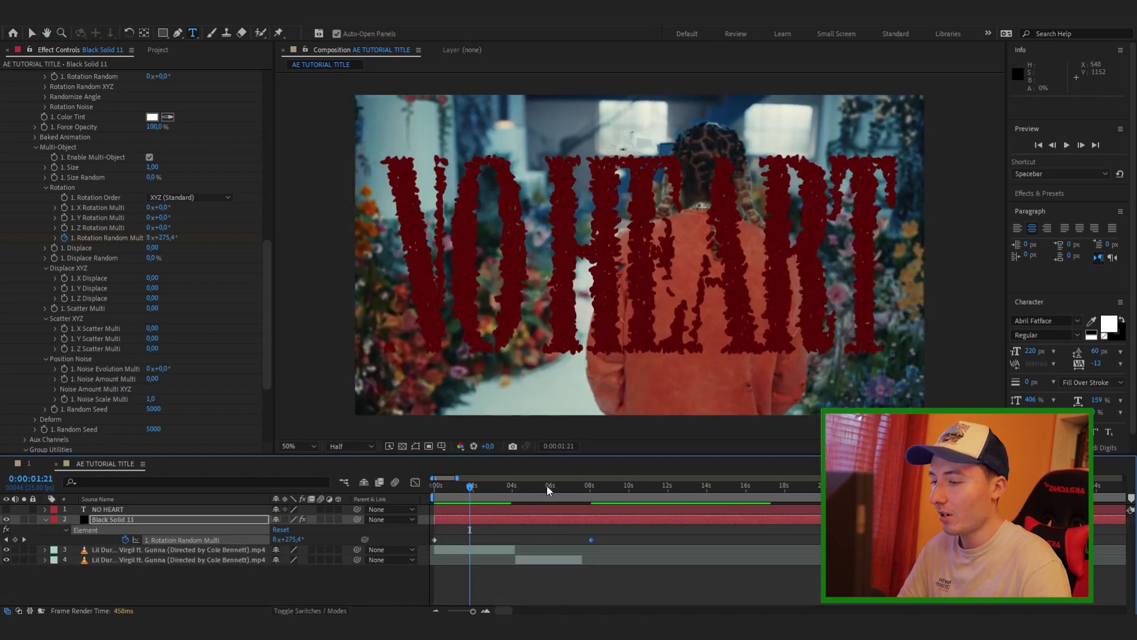
drag(548, 486, 591, 486)
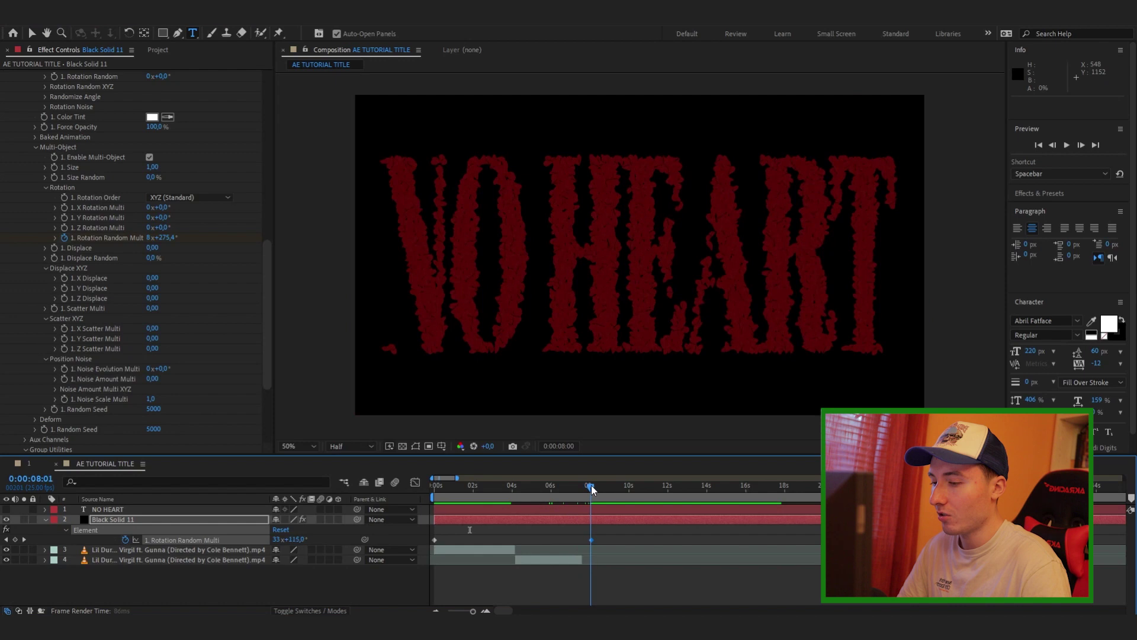
scroll(590, 493, up, 3)
click(279, 539)
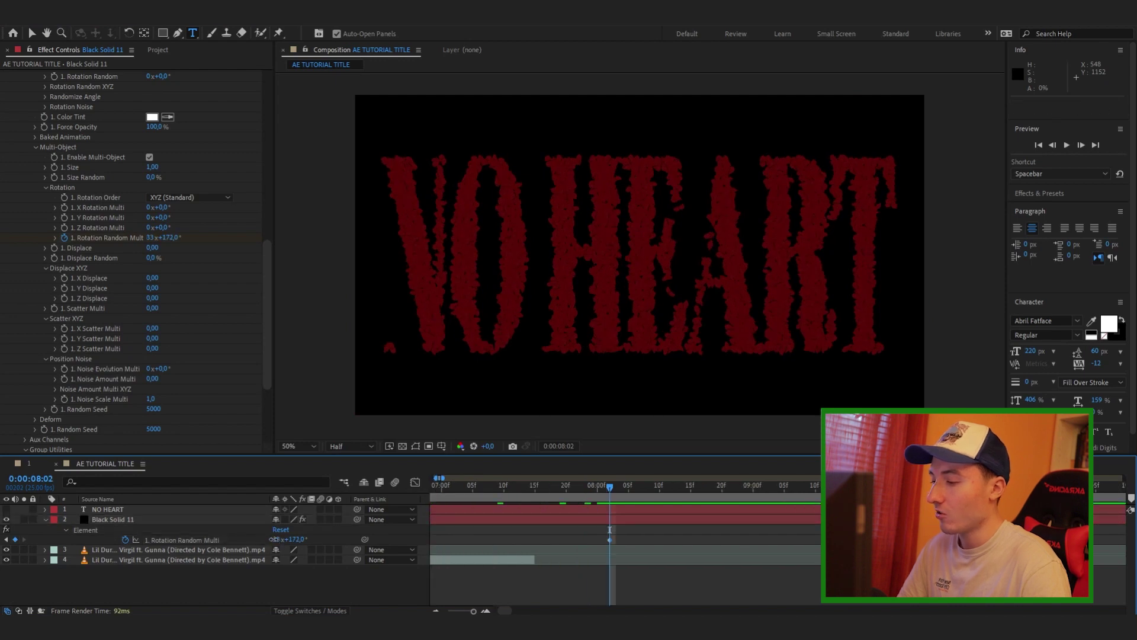
text(20)
key(Return)
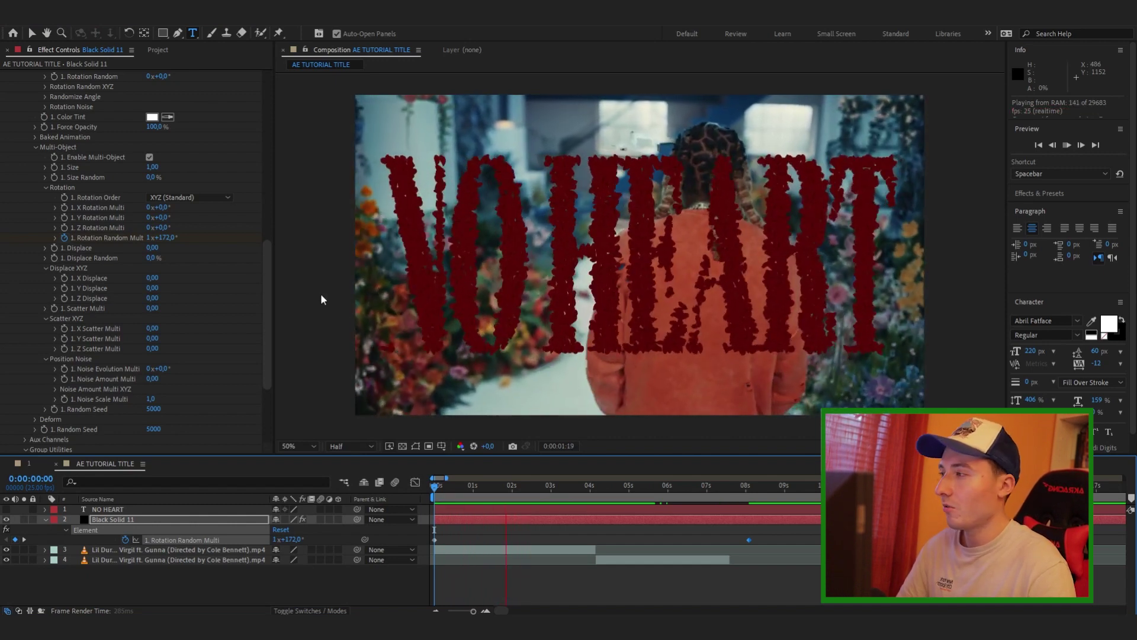
- Disable Group 1 in the Element effect
drag(264, 276, 231, 101)
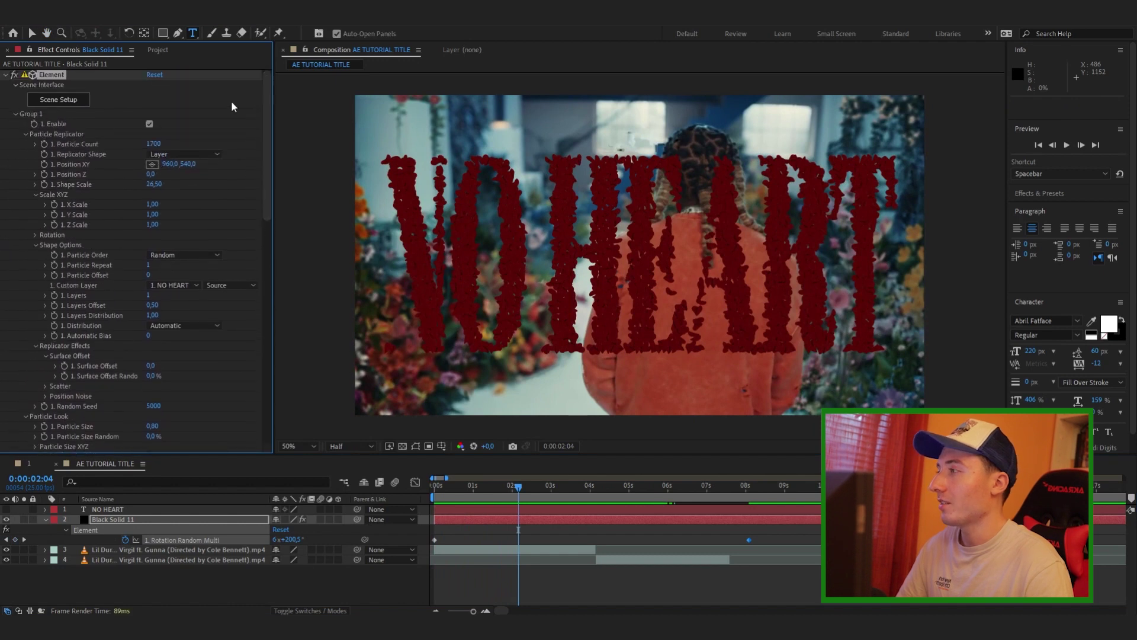
click(14, 115)
click(15, 114)
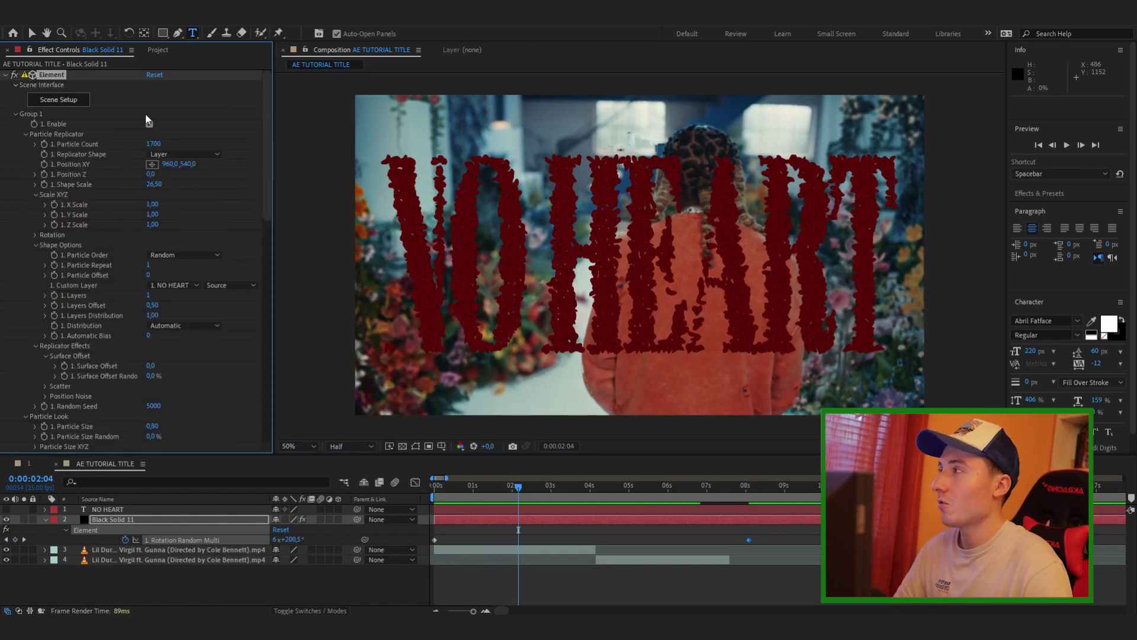
click(150, 124)
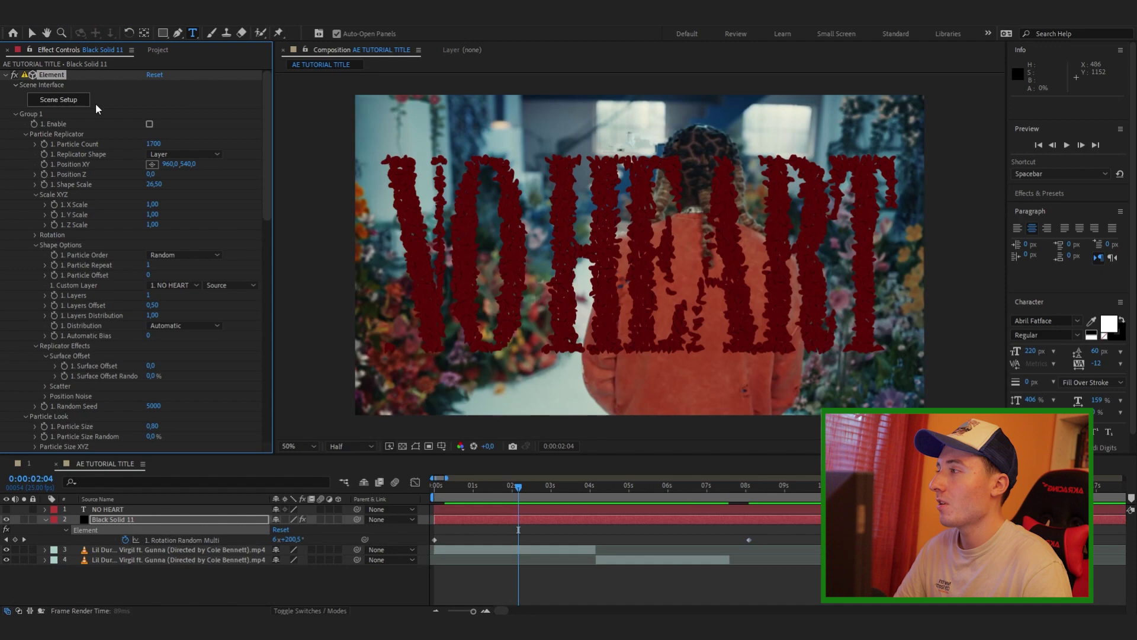
- In Scene Setup, duplicate the heart's group folder, assign the original folder to group 2, and apply the scene
click(61, 102)
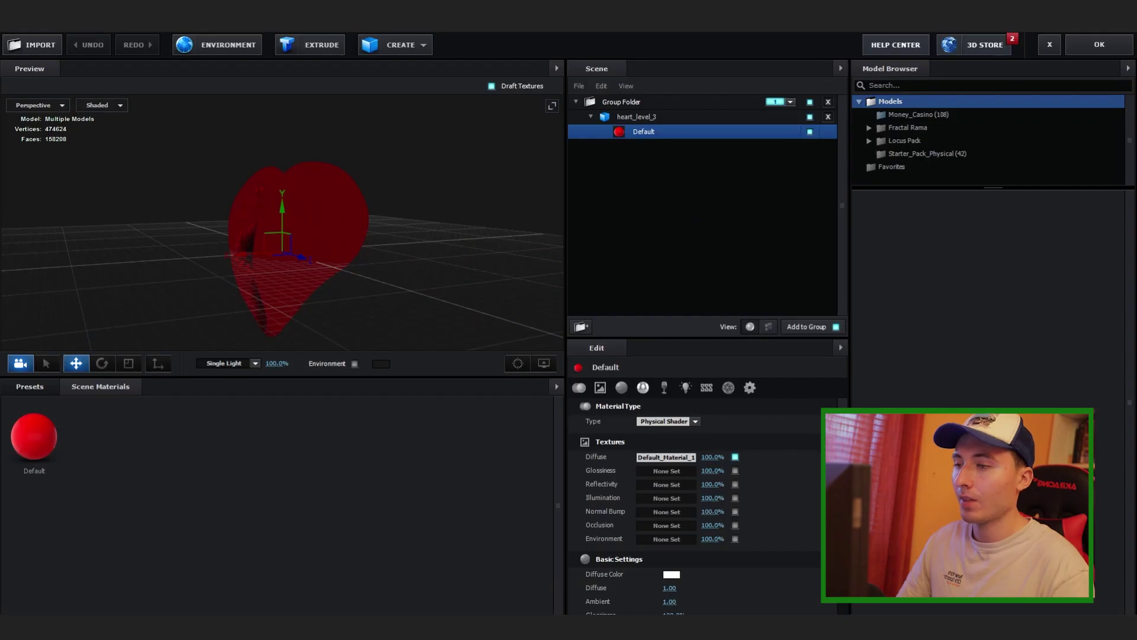
click(639, 107)
right_click(665, 103)
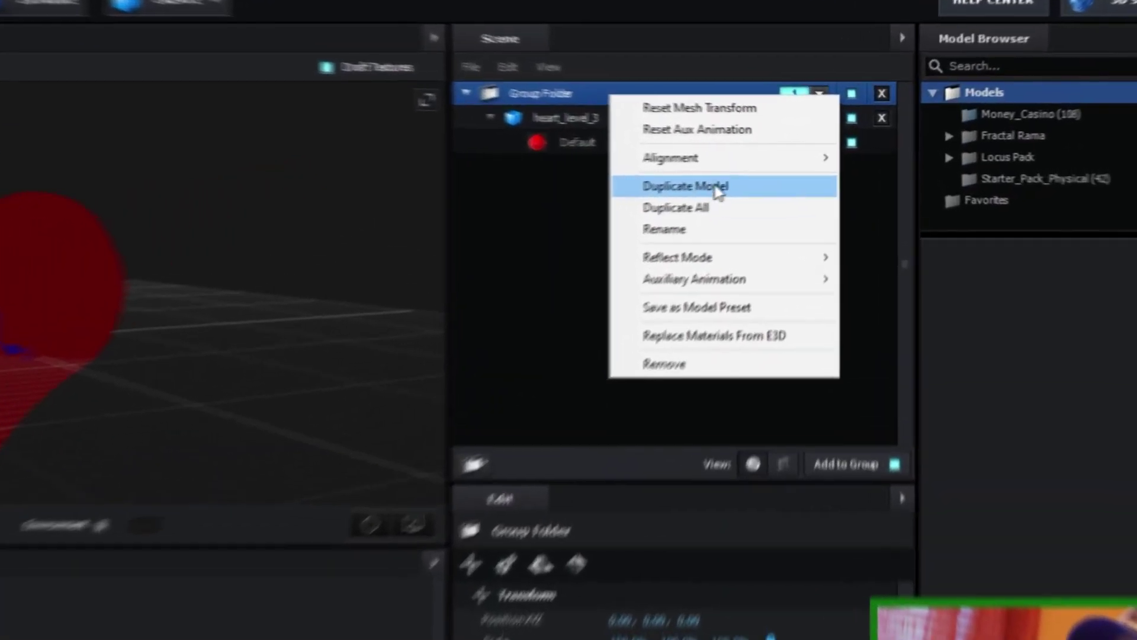
click(717, 187)
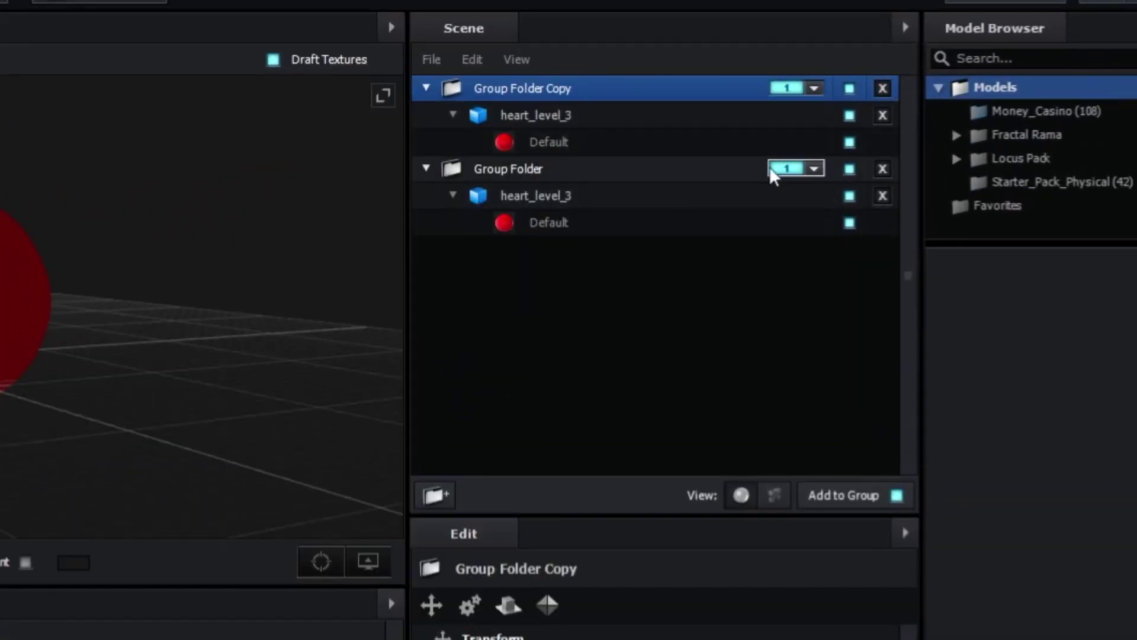
click(815, 168)
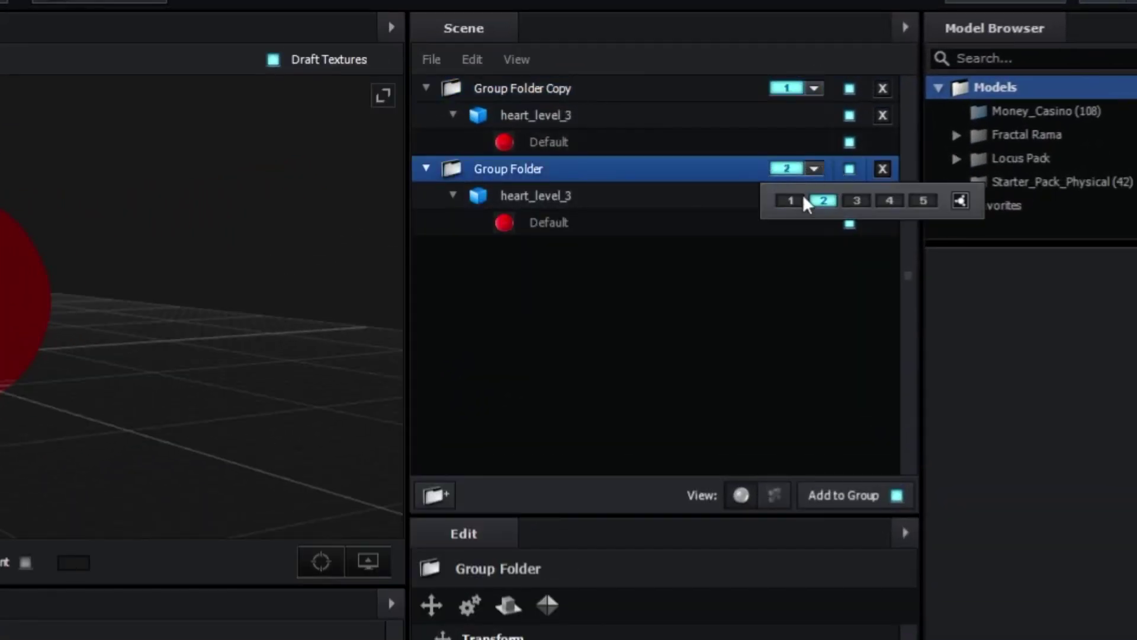
click(676, 243)
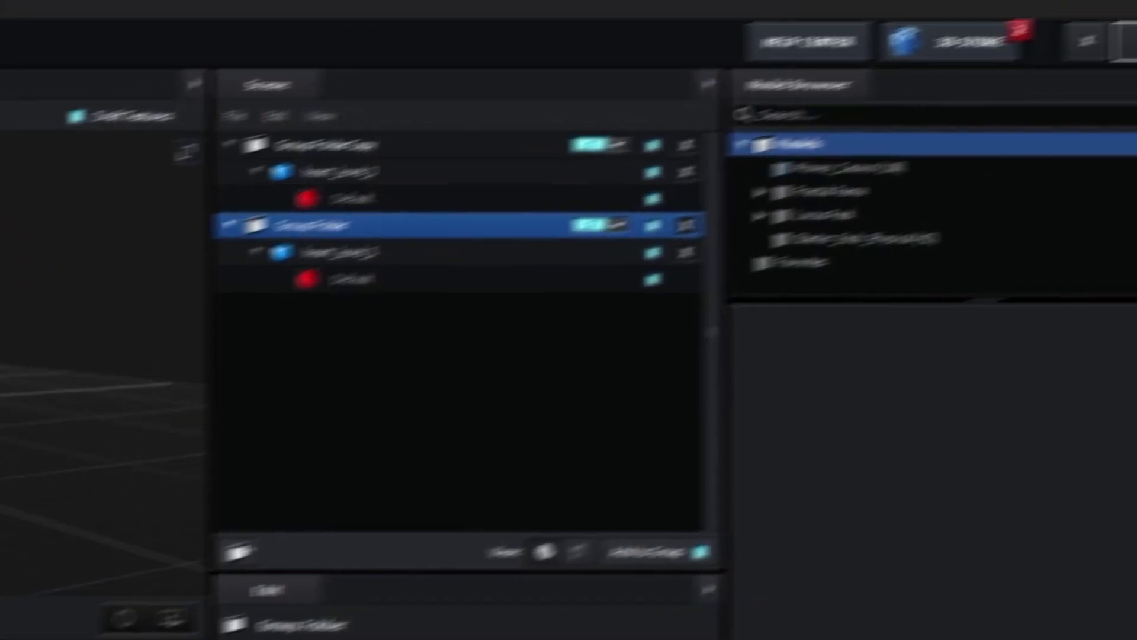
click(1107, 74)
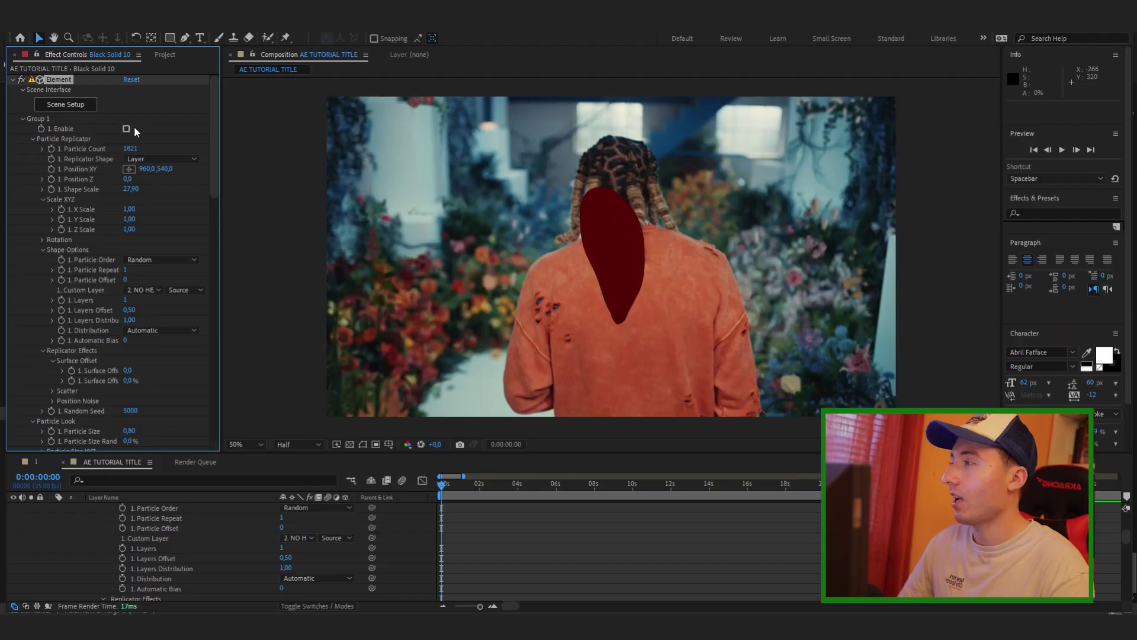
- Enable Multi-Object for Group 2, with particle size 5.70 and multi-object size 0.63
click(21, 119)
click(21, 129)
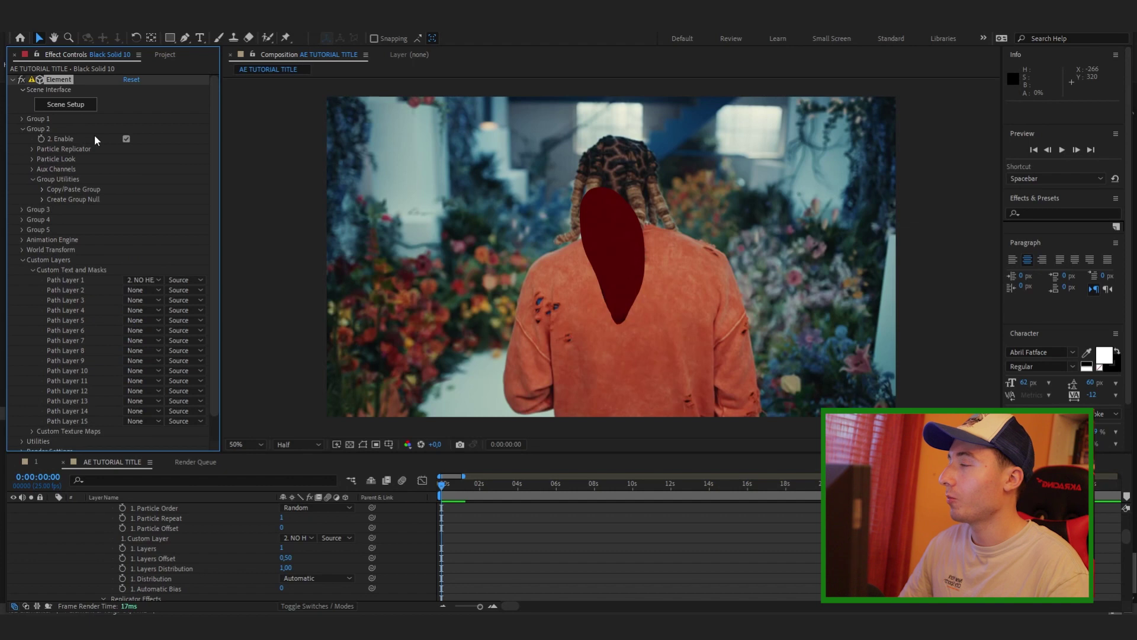
click(32, 150)
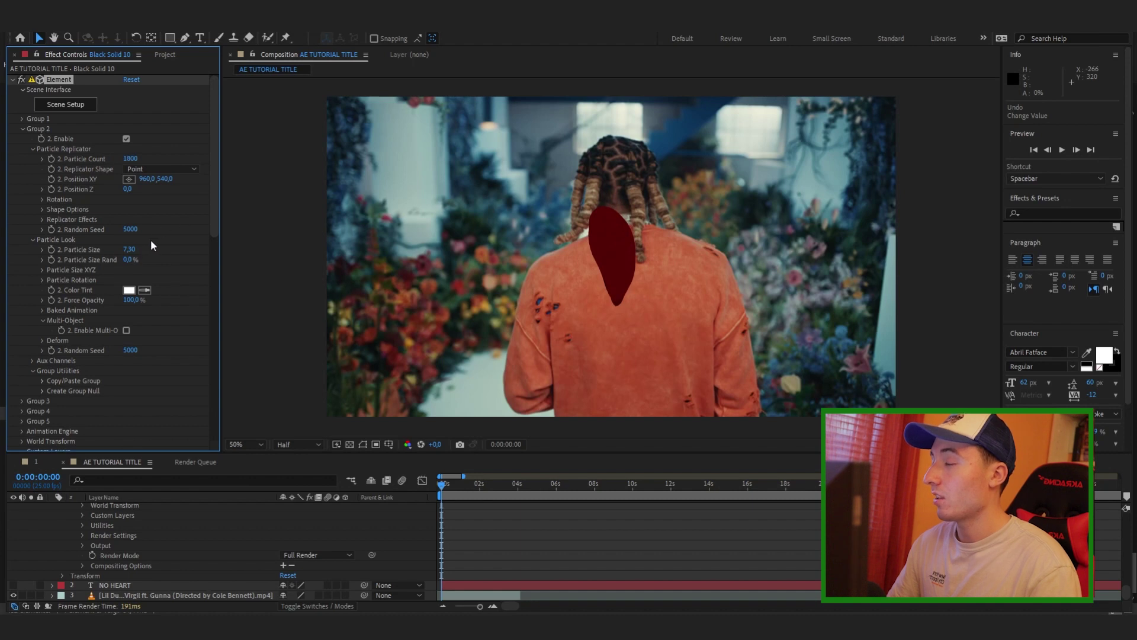
drag(134, 246, 123, 248)
drag(212, 215, 217, 242)
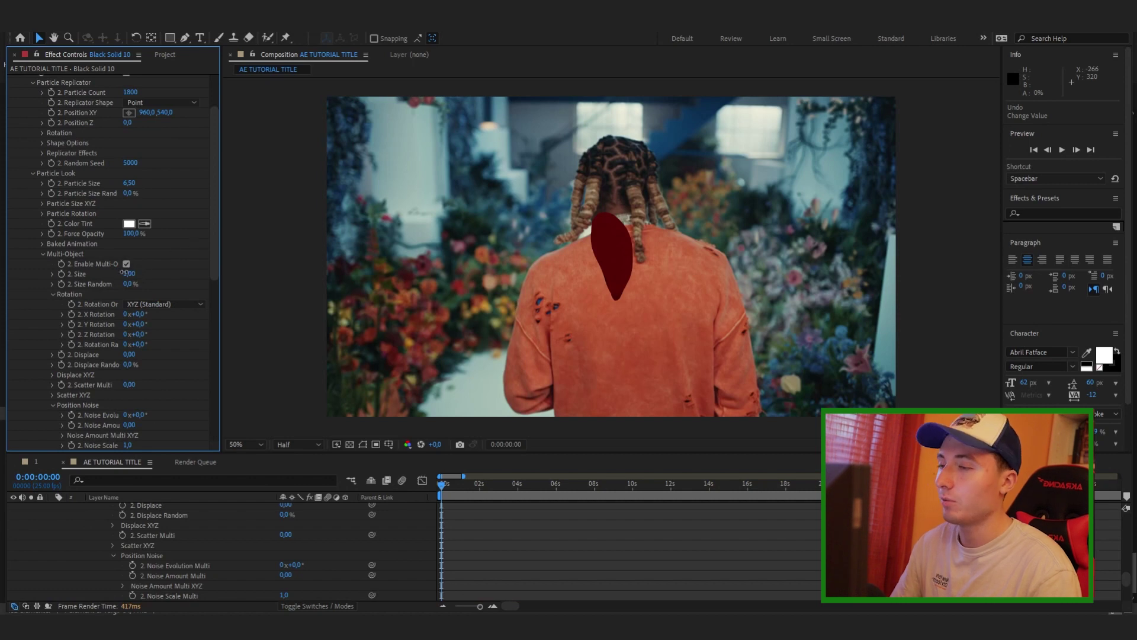
drag(129, 273, 109, 272)
drag(214, 234, 210, 251)
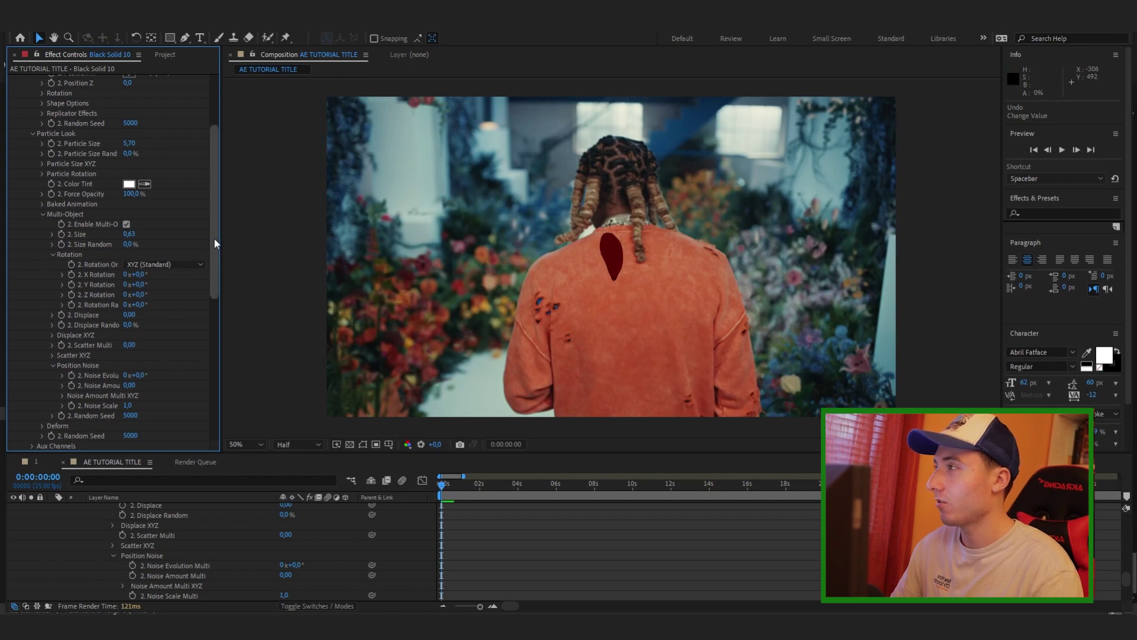
key(ctrl+shift+z)
- Set Group 2's multi-object scatter to X 6.28, Y 9.62 and Z 22.96
drag(214, 249, 213, 283)
click(53, 305)
drag(190, 313, 140, 344)
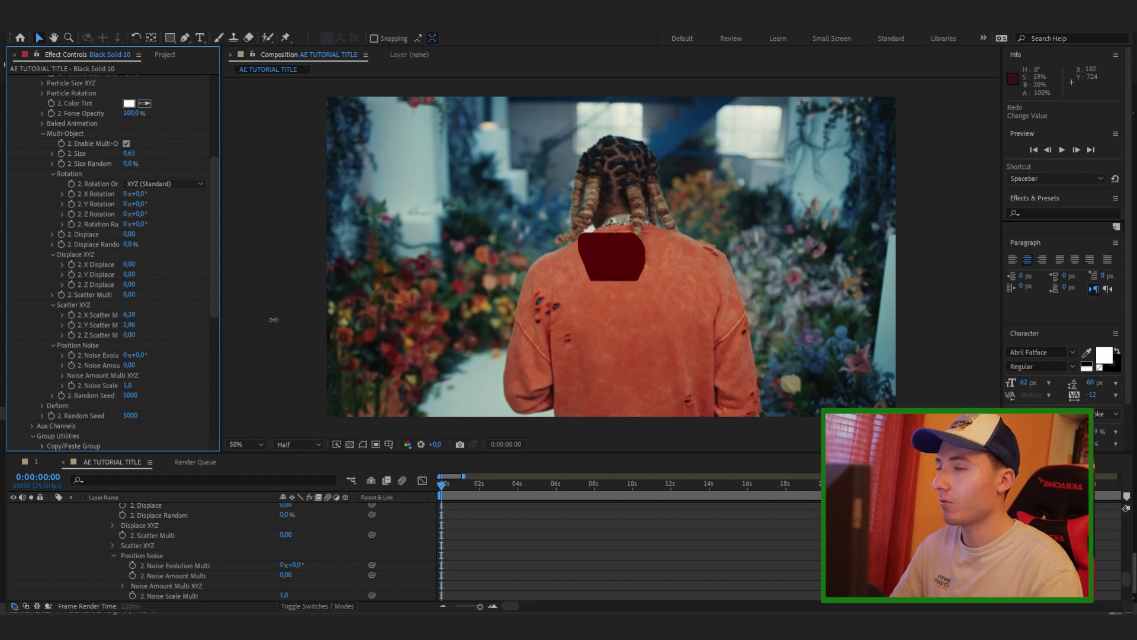
drag(237, 320, 352, 313)
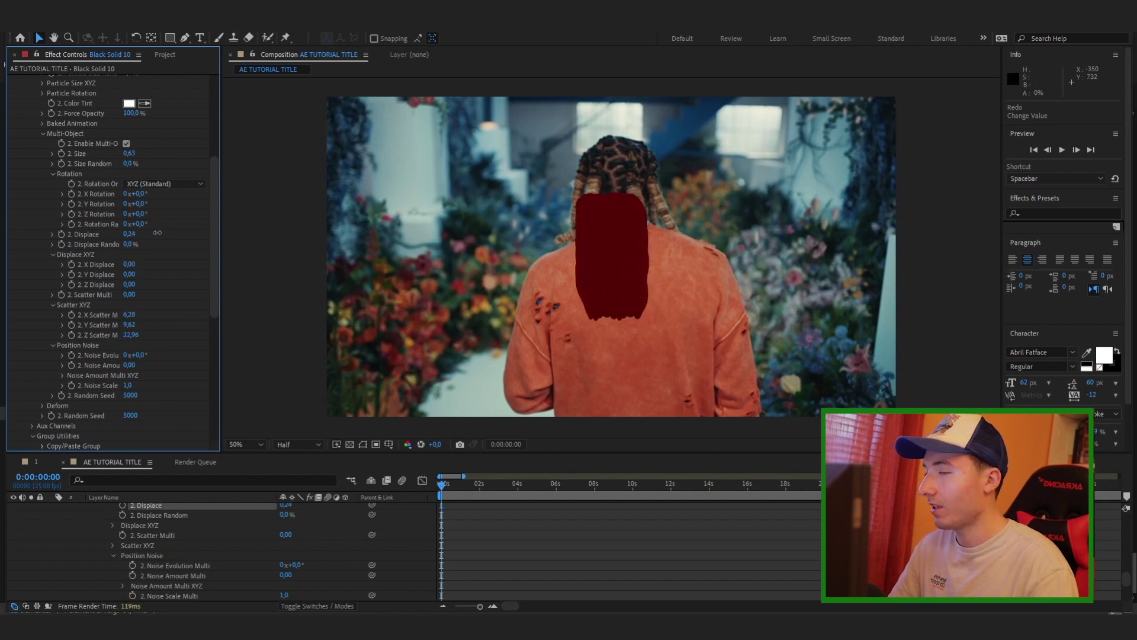
- Set Group 2's Scatter Multi to 42.48 and shrink the hearts to particle size 3.00 and multi-object size 0.10
scroll(142, 246, up, 2)
drag(128, 328, 509, 320)
scroll(142, 207, up, 3)
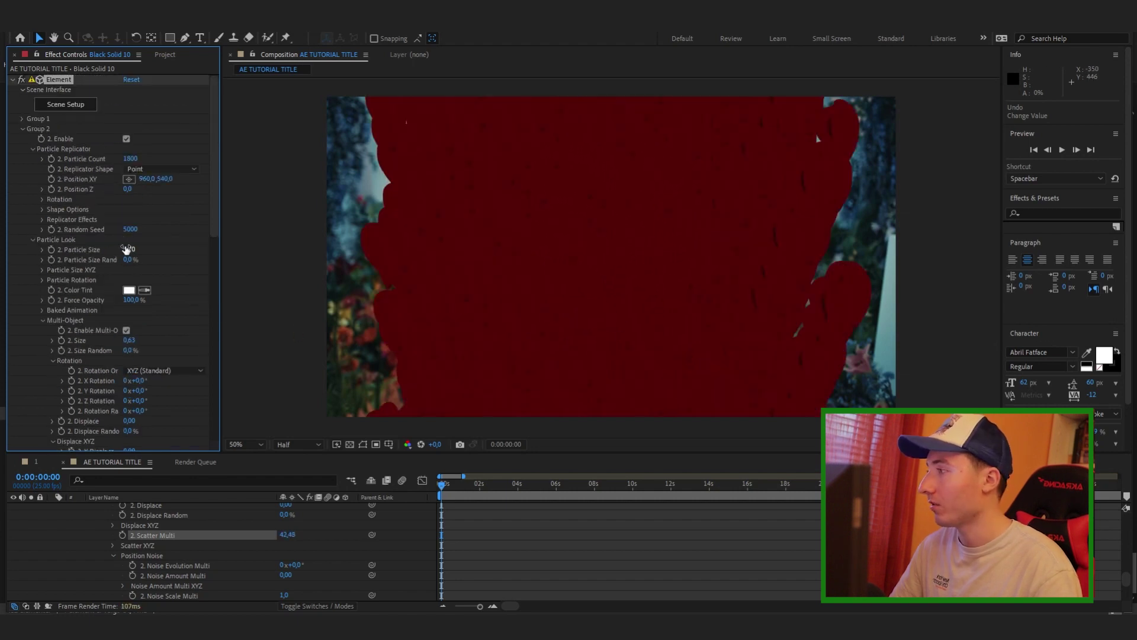
drag(127, 249, 116, 249)
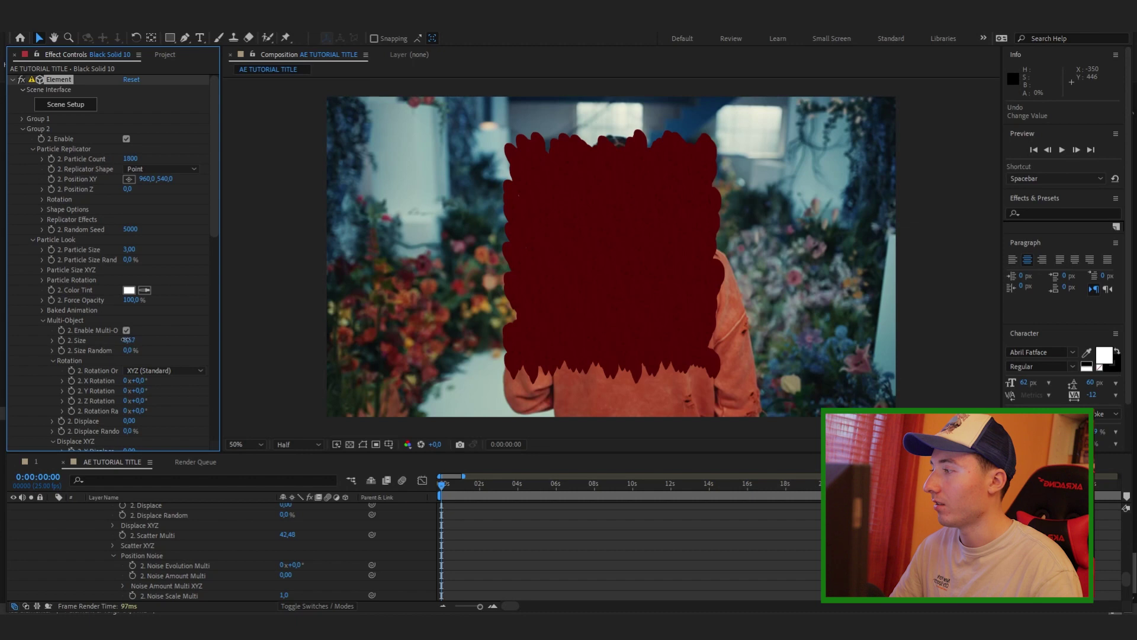
drag(127, 340, 116, 340)
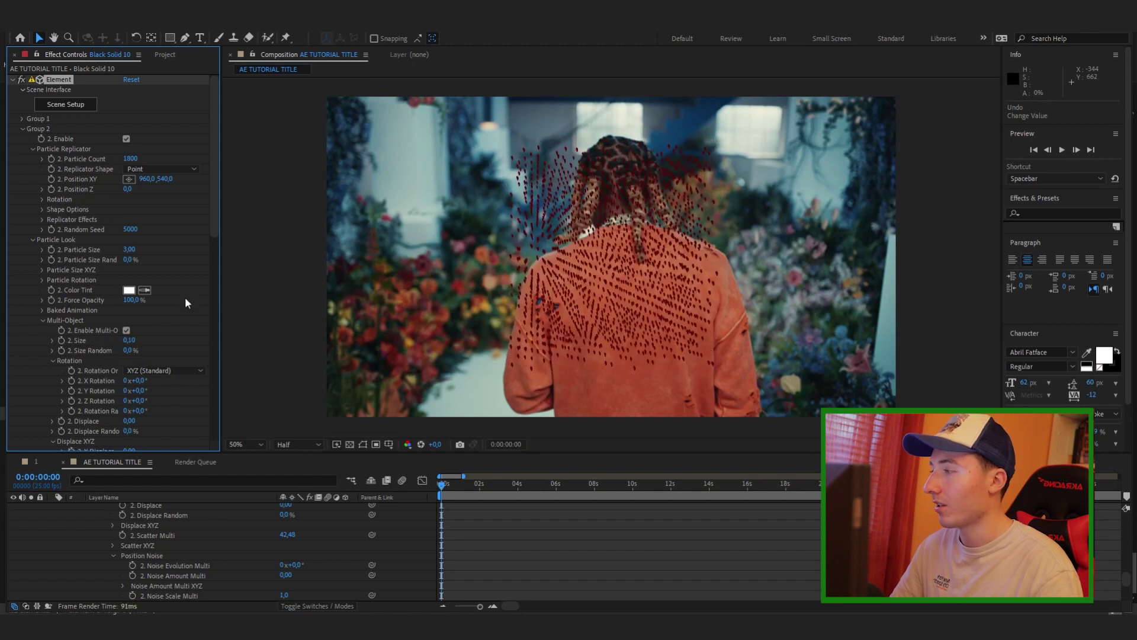
- Set Group 2's Scatter Multi to 67.89 and its scatter values to X 44.99, Y 23.25 and Z 39.75
drag(212, 195, 211, 253)
drag(130, 336, 168, 336)
drag(504, 334, 1074, 394)
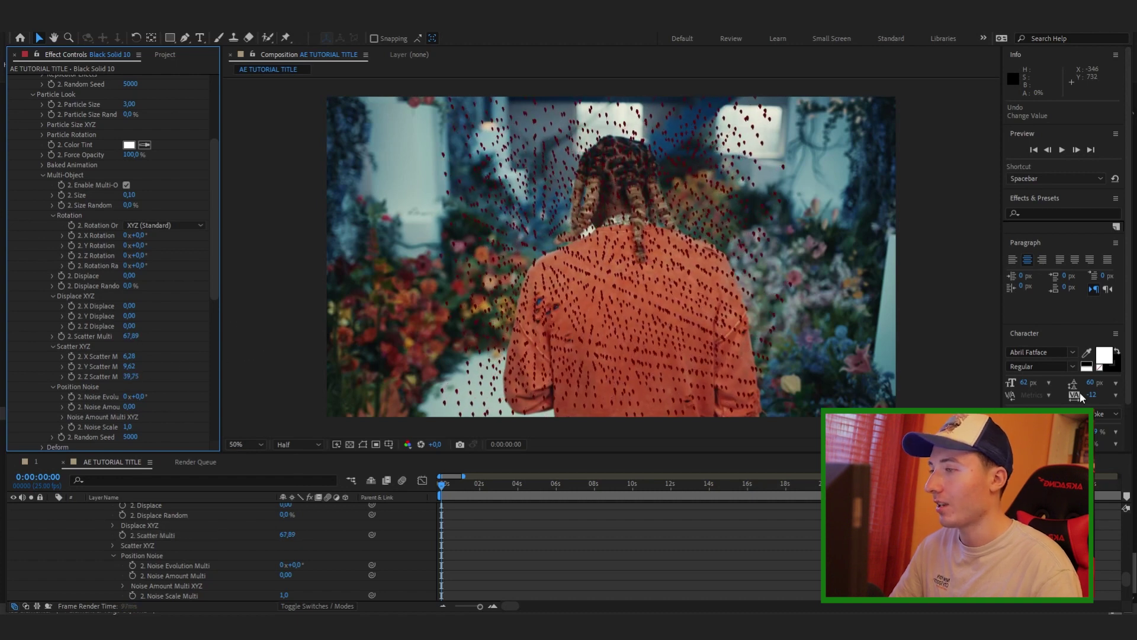
drag(132, 367, 820, 385)
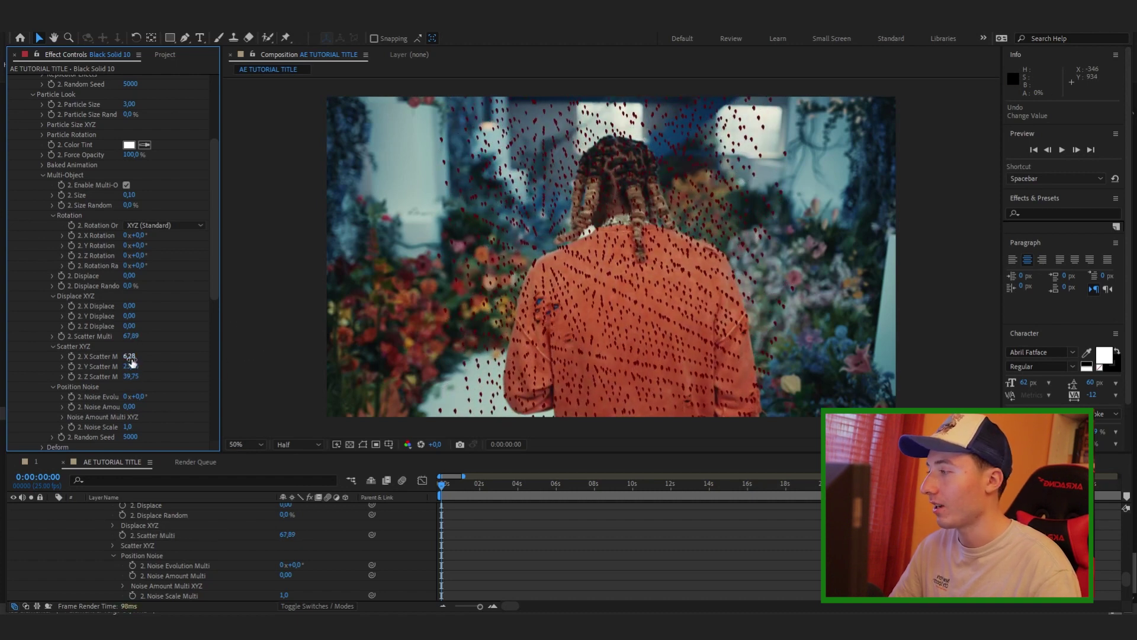
drag(130, 357, 759, 390)
drag(1133, 423, 1136, 423)
- Increase Group 2's particle size and set its multi-object Noise Amount Multi to 2.94
scroll(145, 248, up, 2)
drag(130, 161, 230, 157)
scroll(145, 249, down, 2)
drag(129, 352, 243, 338)
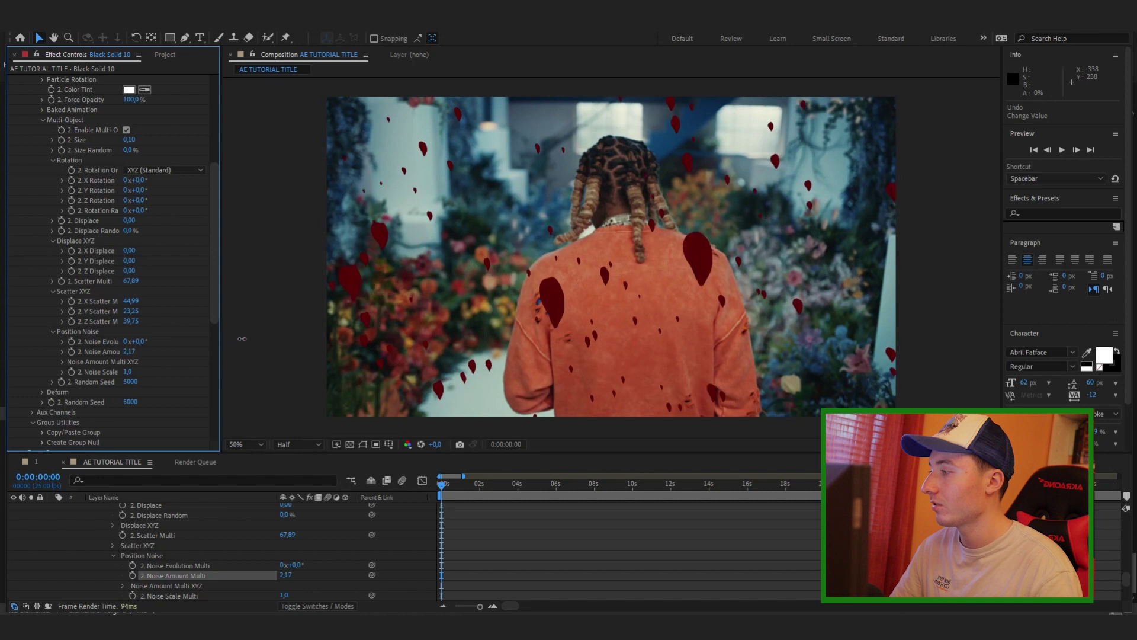
- Toggle Group 1 on and off to compare the title with the scattered hearts, leaving it disabled
scroll(27, 126, up, 3)
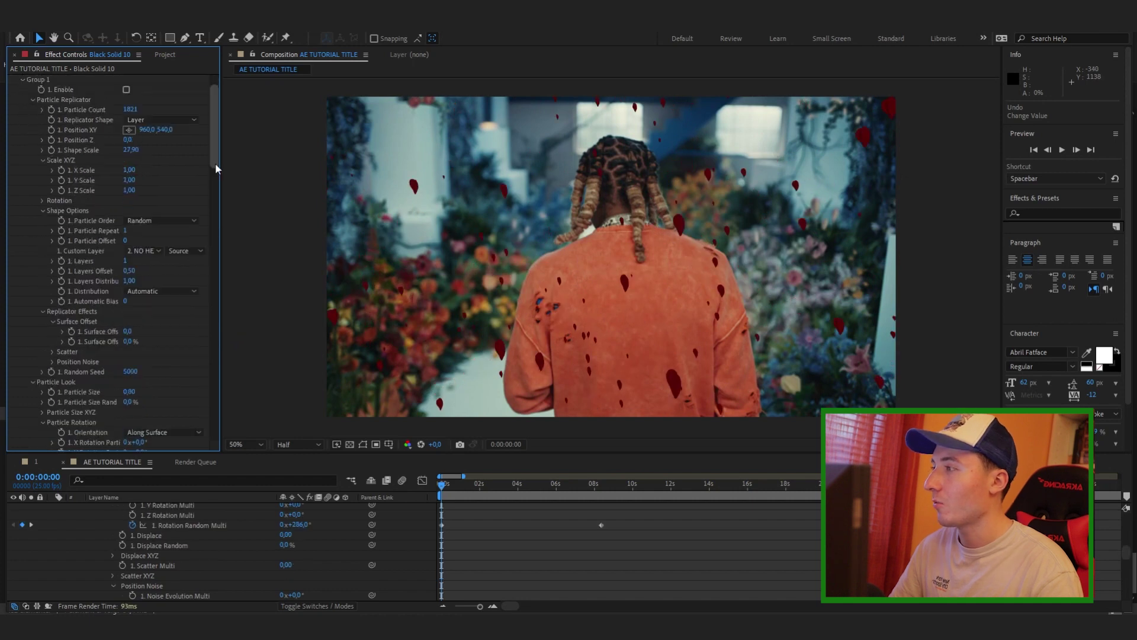
scroll(215, 142, up, 3)
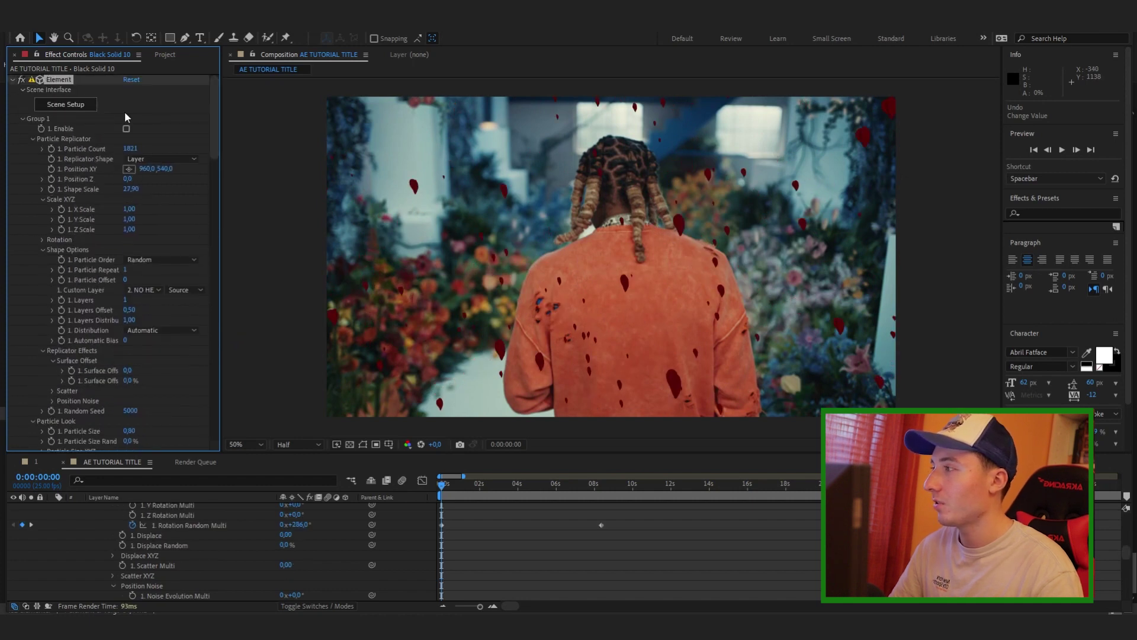
click(126, 129)
click(126, 129)
click(126, 129)
click(127, 129)
- Set Group 2's particle size to 23.70 and its multi-object size to 0.16
click(23, 119)
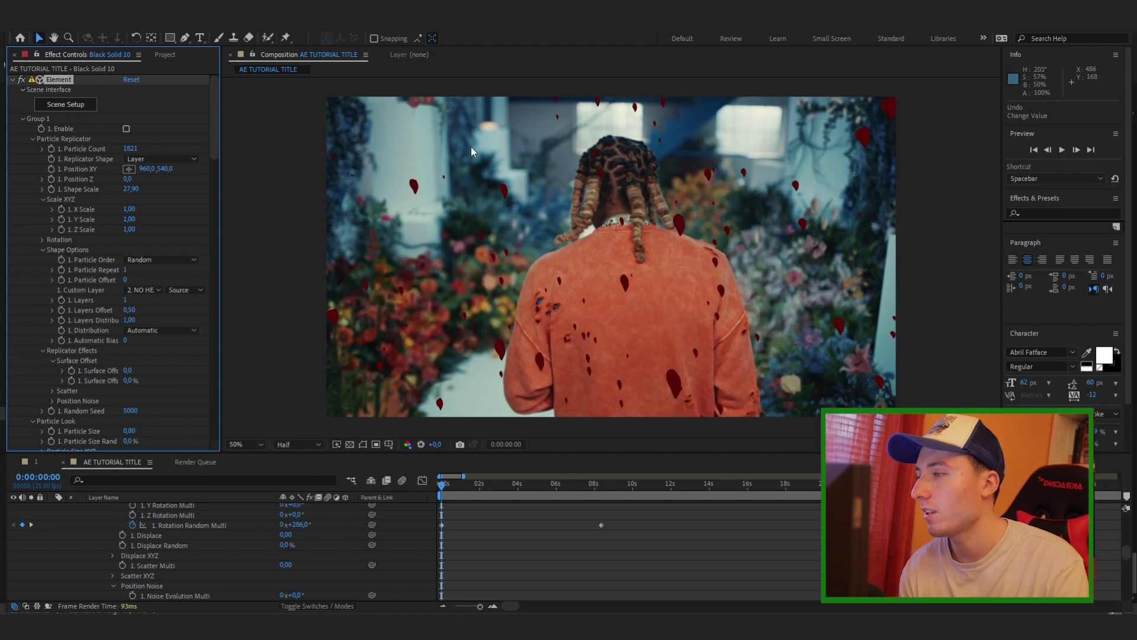
drag(130, 248, 142, 249)
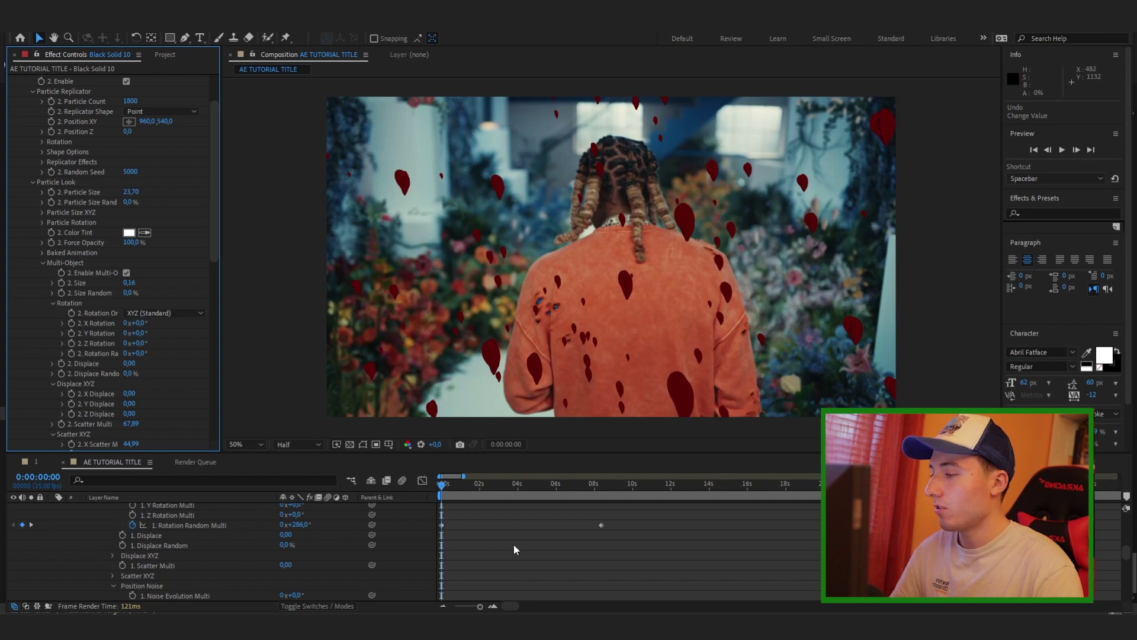
- Keyframe Group 2's Rotation Random Multi from 0x+172° at the start to 10x+172° at 0:00:08:08
scroll(213, 246, down, 3)
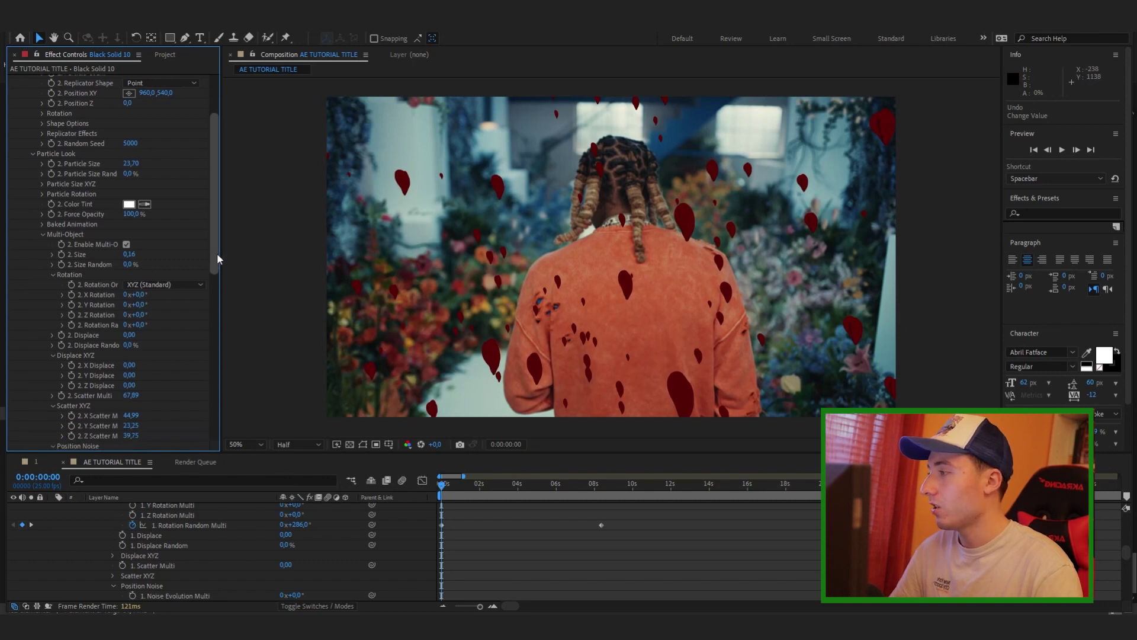
drag(154, 282, 434, 488)
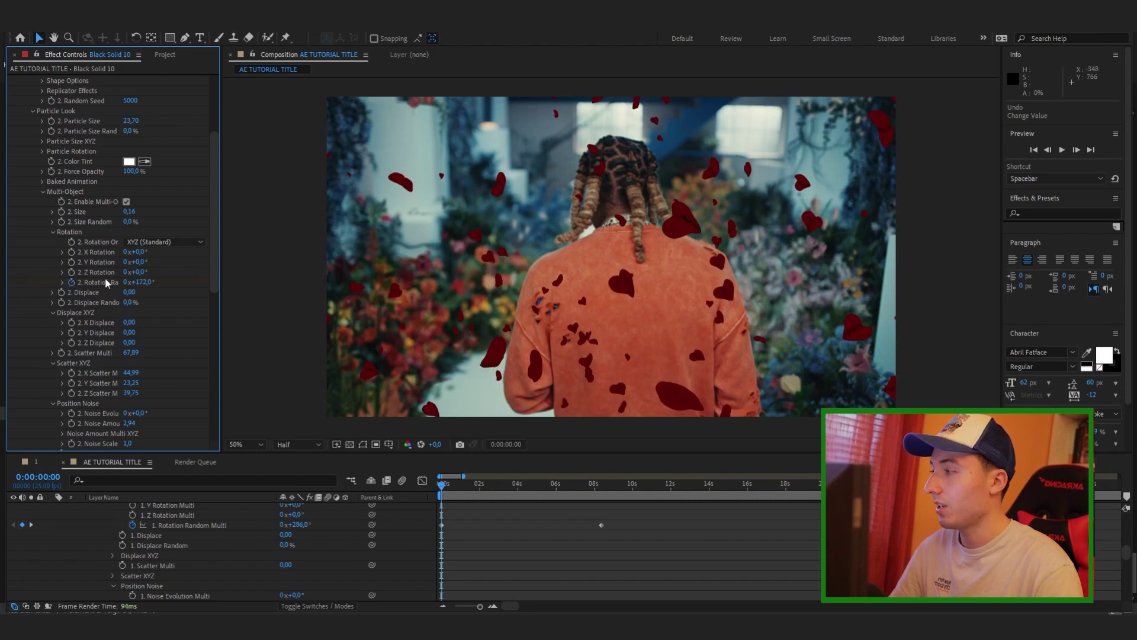
click(600, 484)
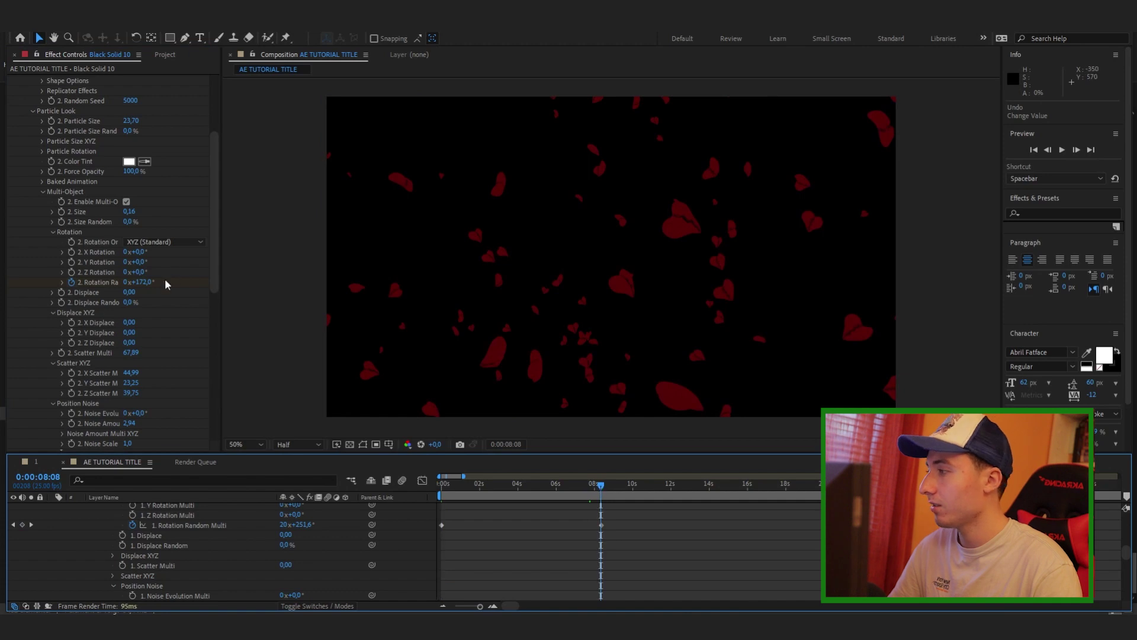
click(126, 282)
text(15)
key(Return)
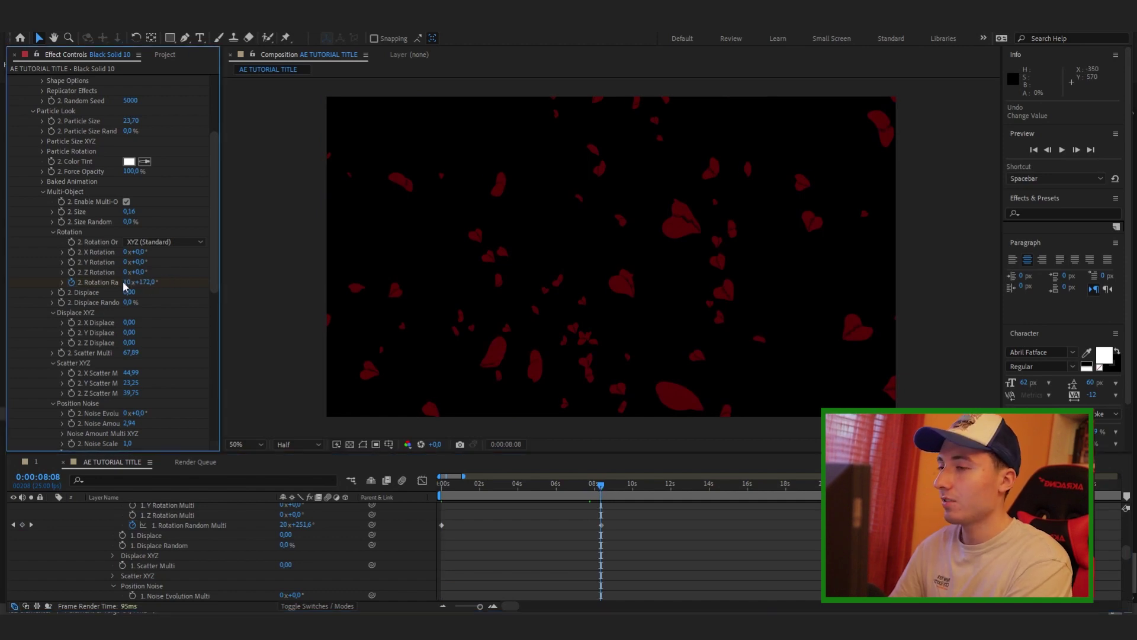
- Preview the scattered hearts' rotation from the start of the composition
drag(460, 483, 423, 483)
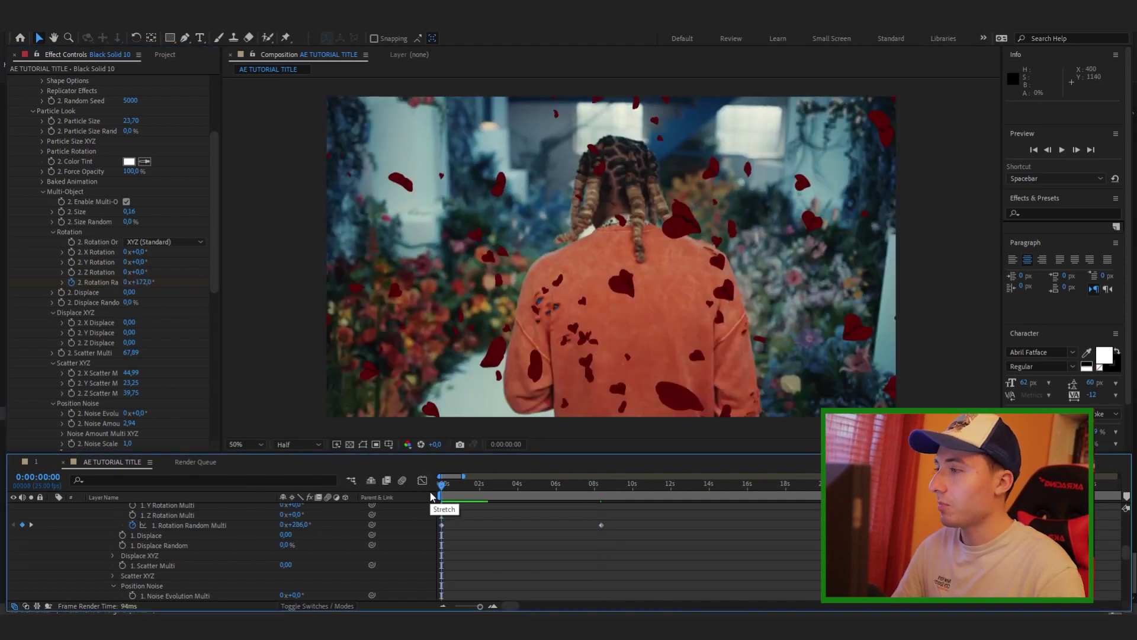
key(space)
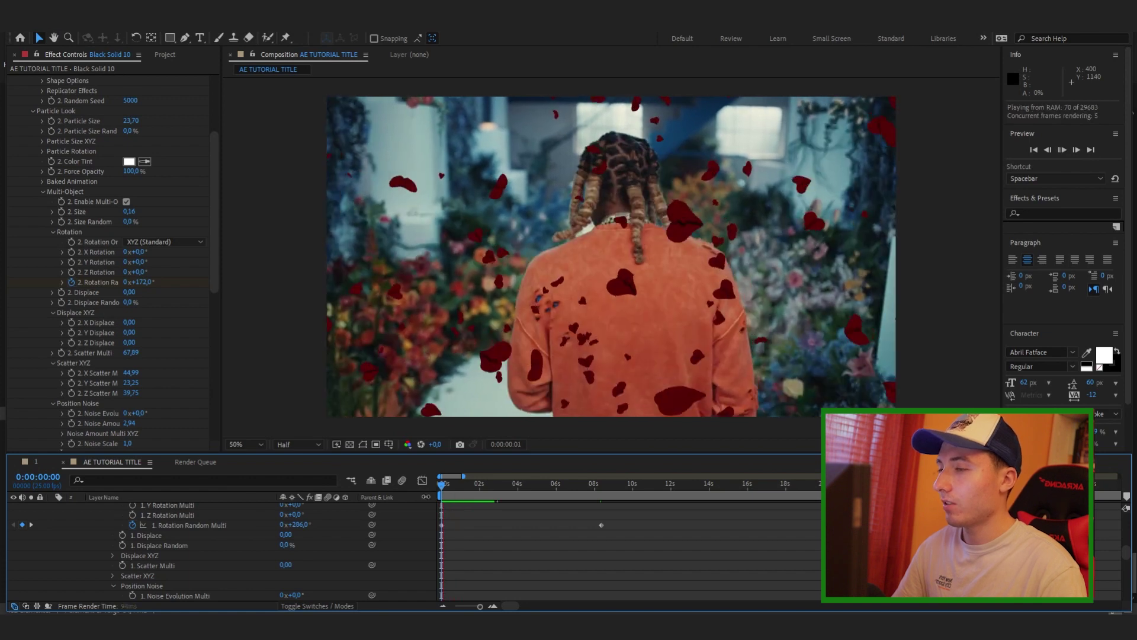
key(space)
- Enable Element's Animation Engine between Group 1 and Group 2
scroll(216, 109, up, 5)
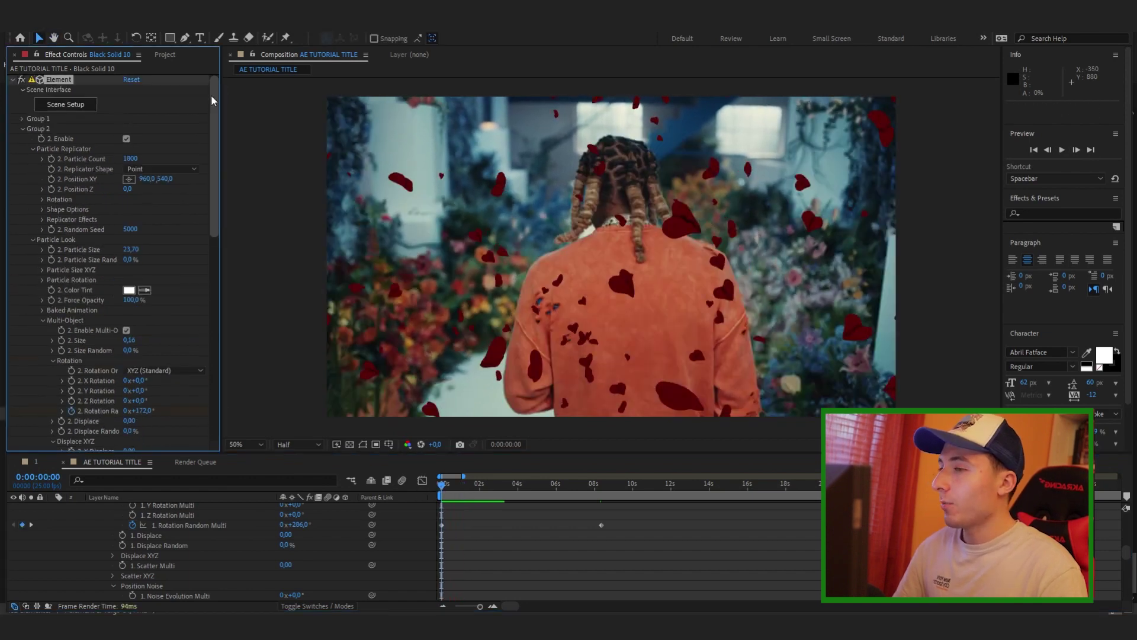
click(21, 128)
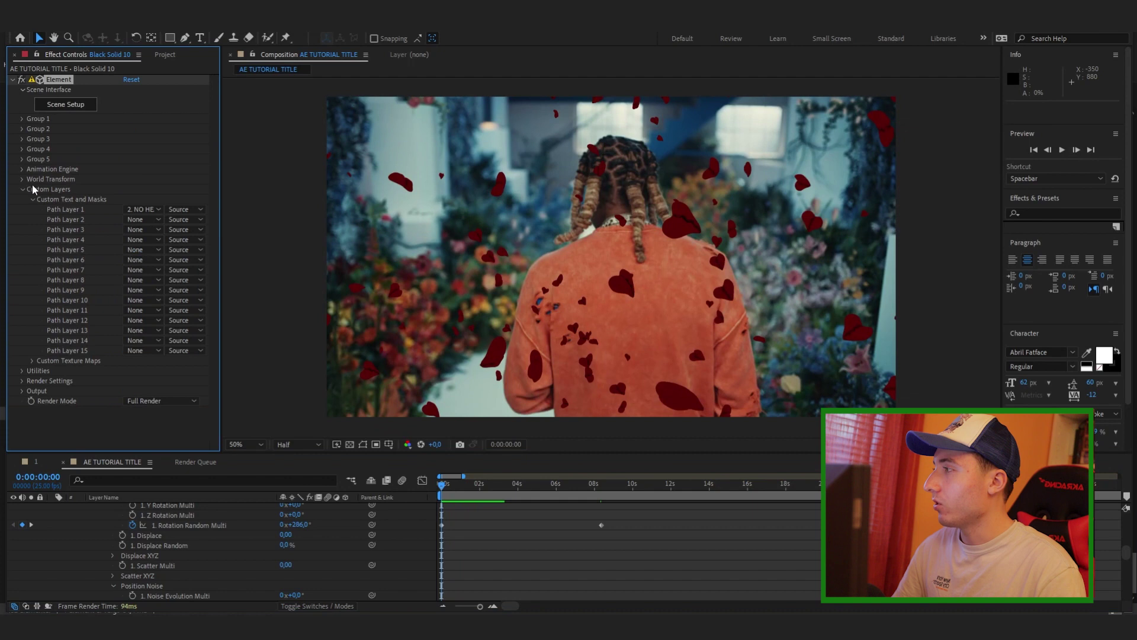
click(22, 169)
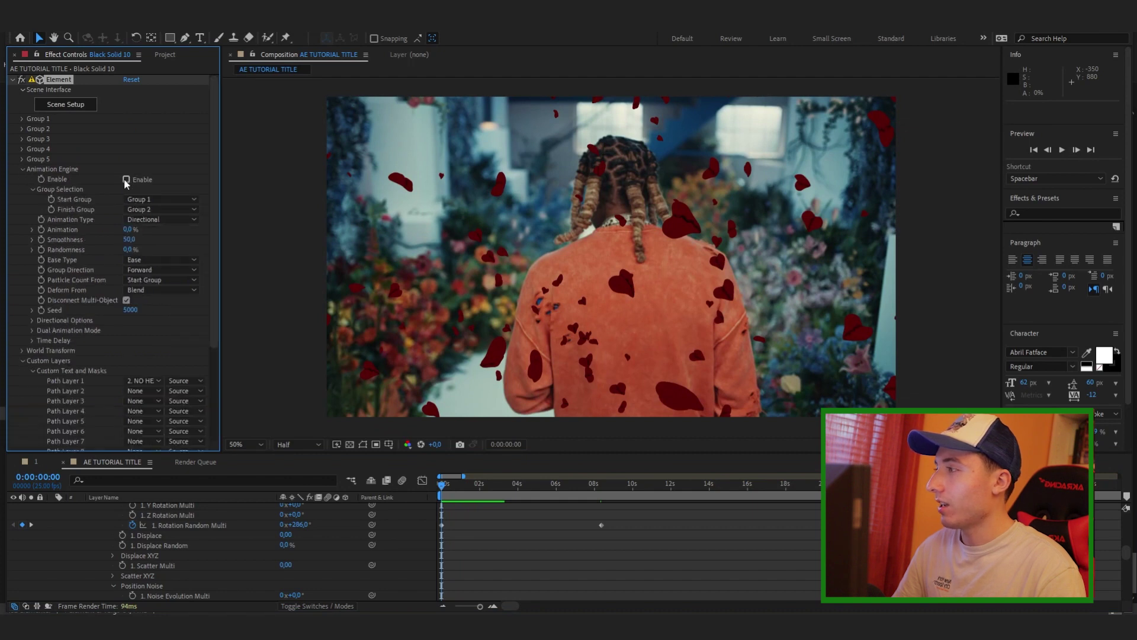
scroll(127, 178, down, 2)
click(127, 140)
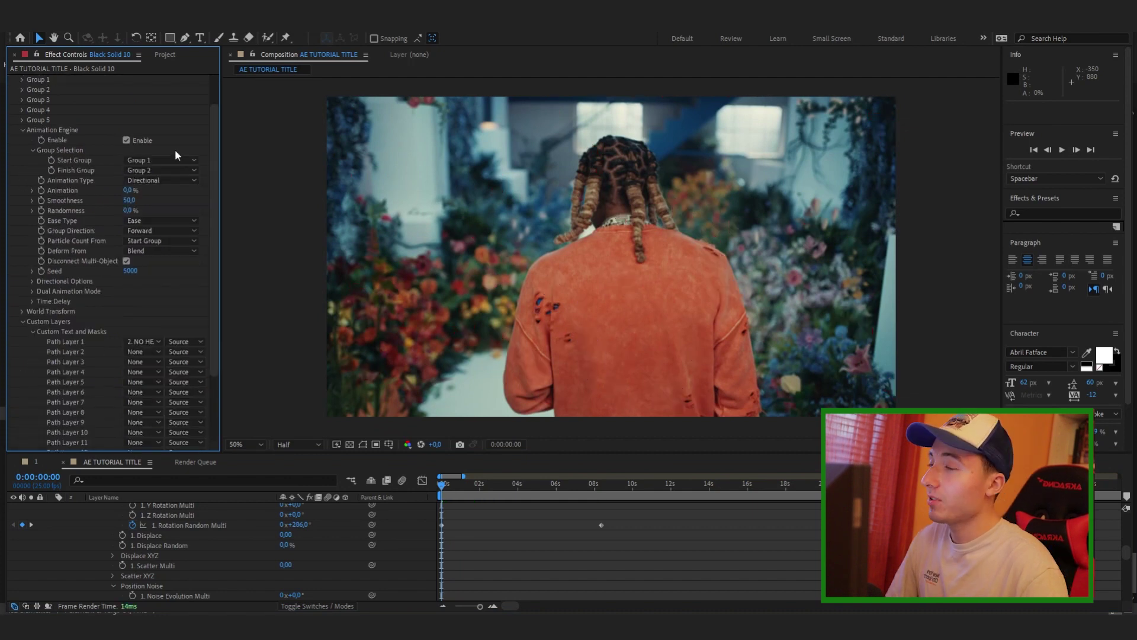
- Enable Group 1 again alongside Group 2 and collapse both groups' settings
scroll(214, 133, up, 2)
click(23, 120)
scroll(109, 126, down, 2)
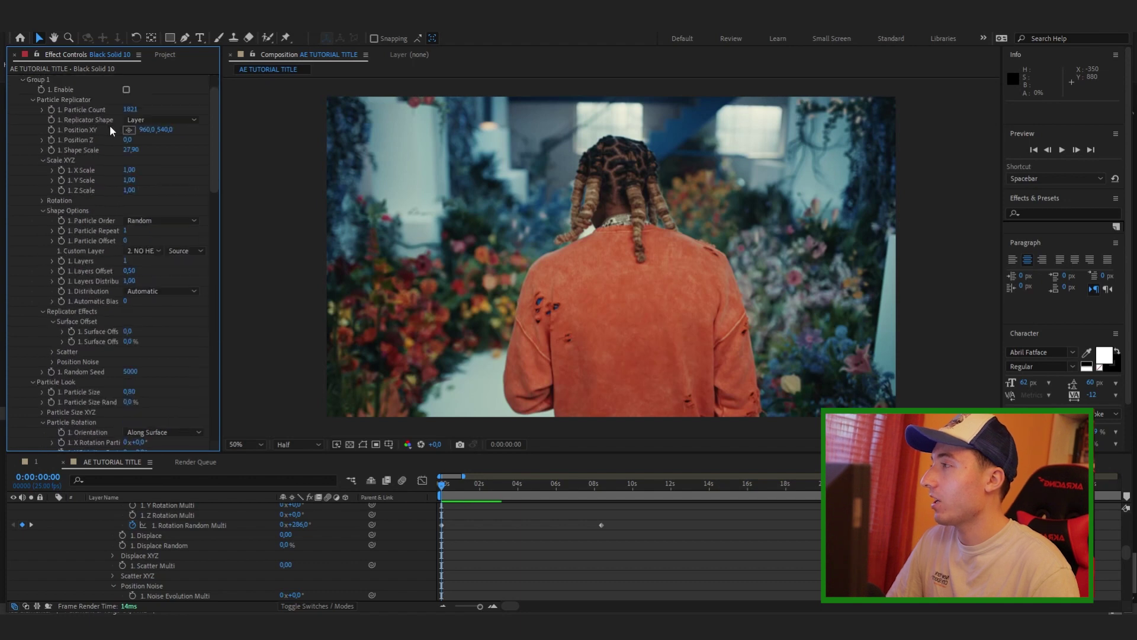
drag(215, 110, 215, 98)
click(22, 119)
click(22, 129)
click(126, 90)
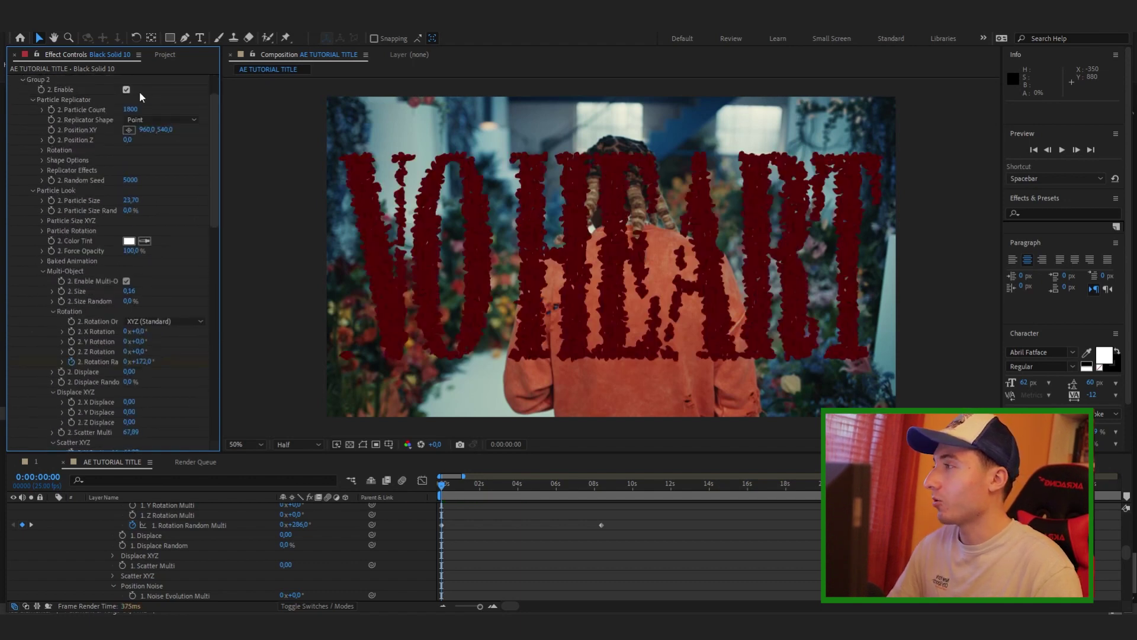
click(22, 79)
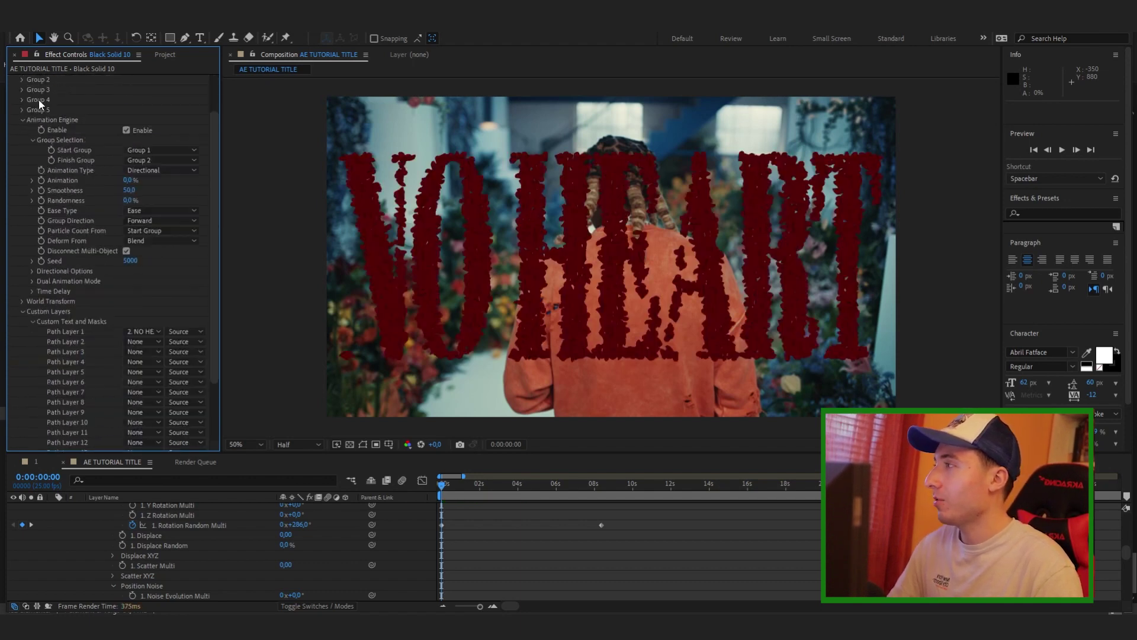
- Set the Animation Engine's Start Group to Group 2 and its Finish Group to Group 1
scroll(212, 137, up, 4)
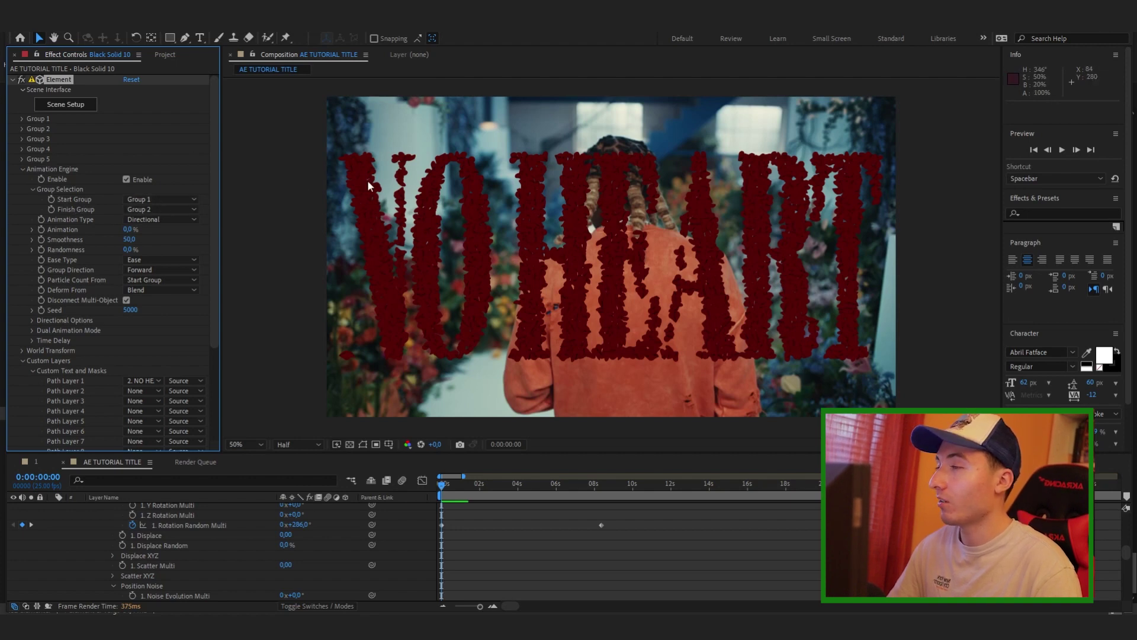
click(183, 209)
click(178, 219)
click(172, 199)
click(175, 222)
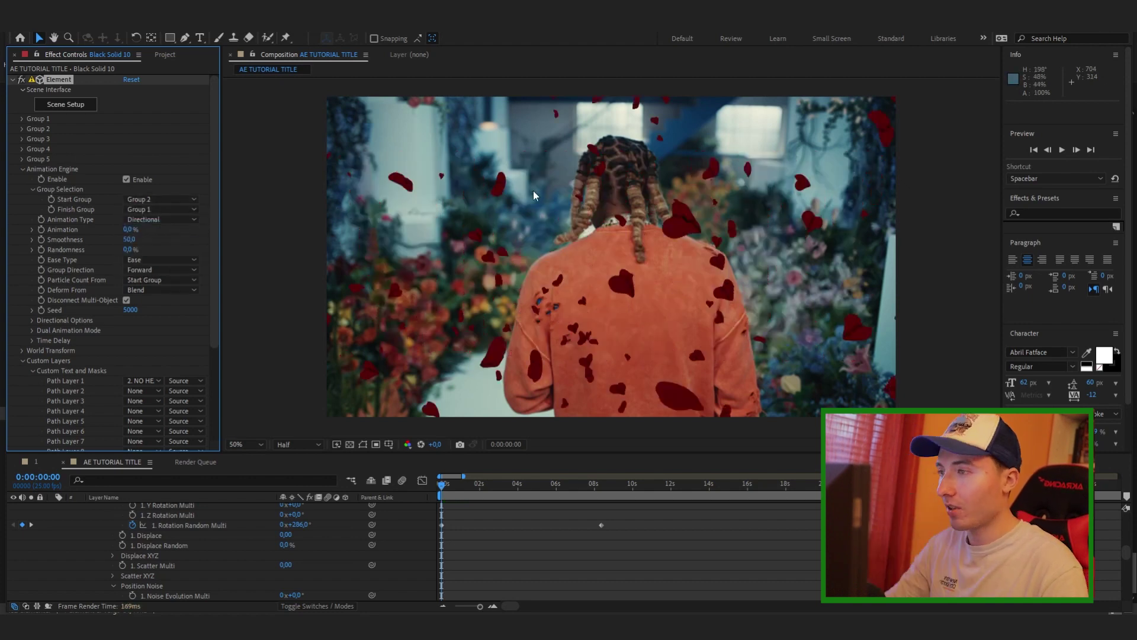
- Keyframe the Animation Engine's Animation value from 0% at the composition start to 100% at 0:00:04:22
click(42, 230)
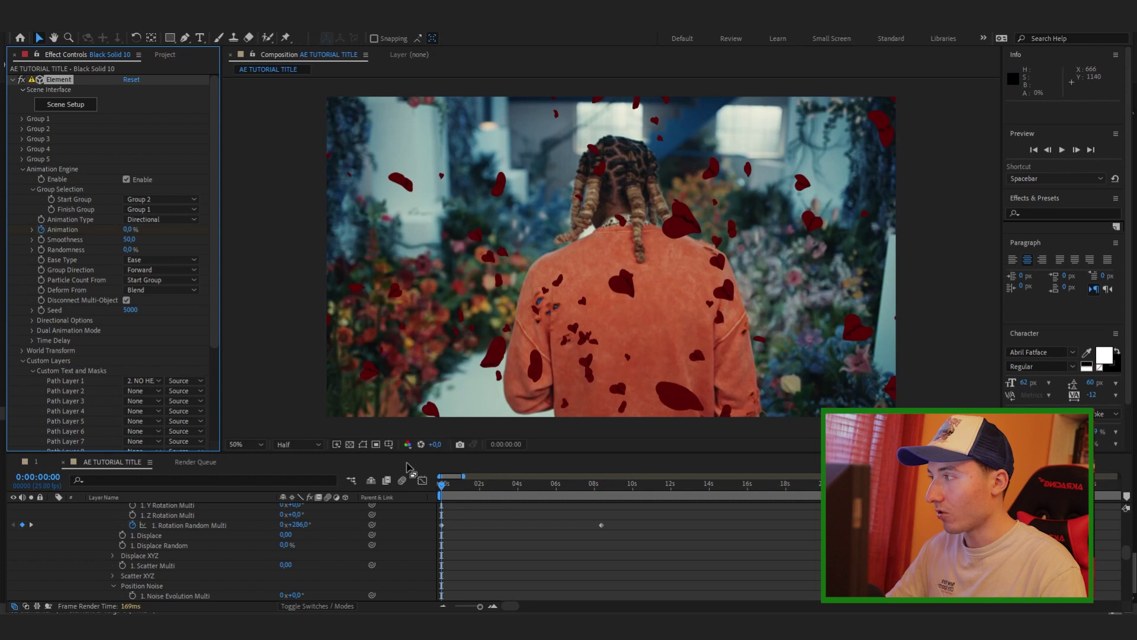
mouse_move(533, 484)
mouse_down()
mouse_move(521, 484)
mouse_move(535, 484)
mouse_up()
click(133, 229)
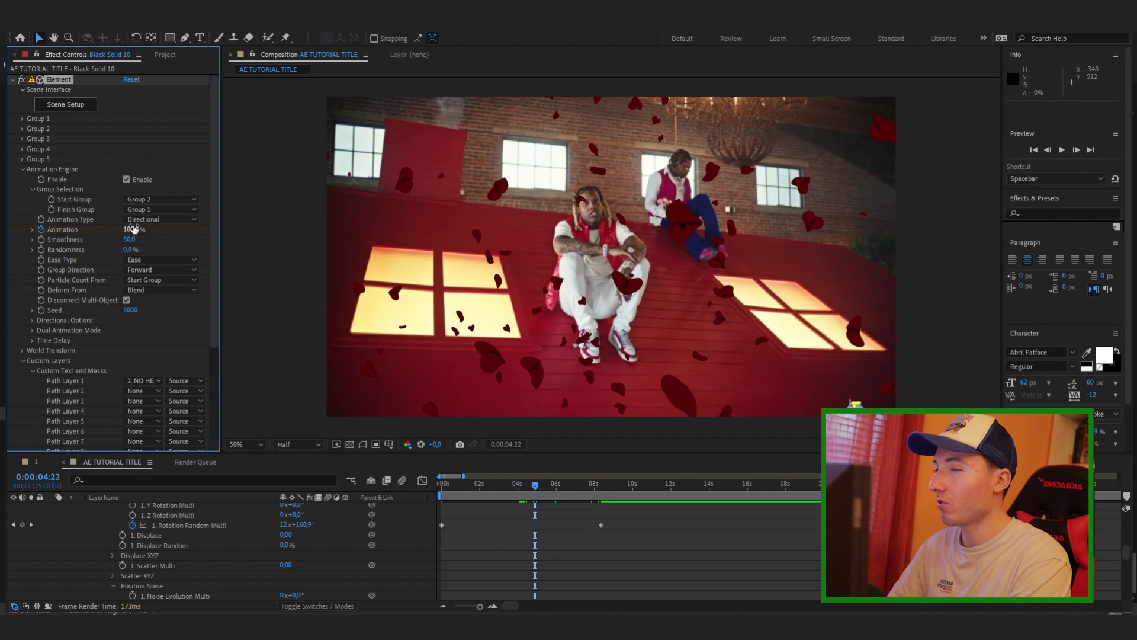
text(100)
key(Return)
- Ease both Animation keyframes, save the project and preview the hearts forming the title
click(428, 548)
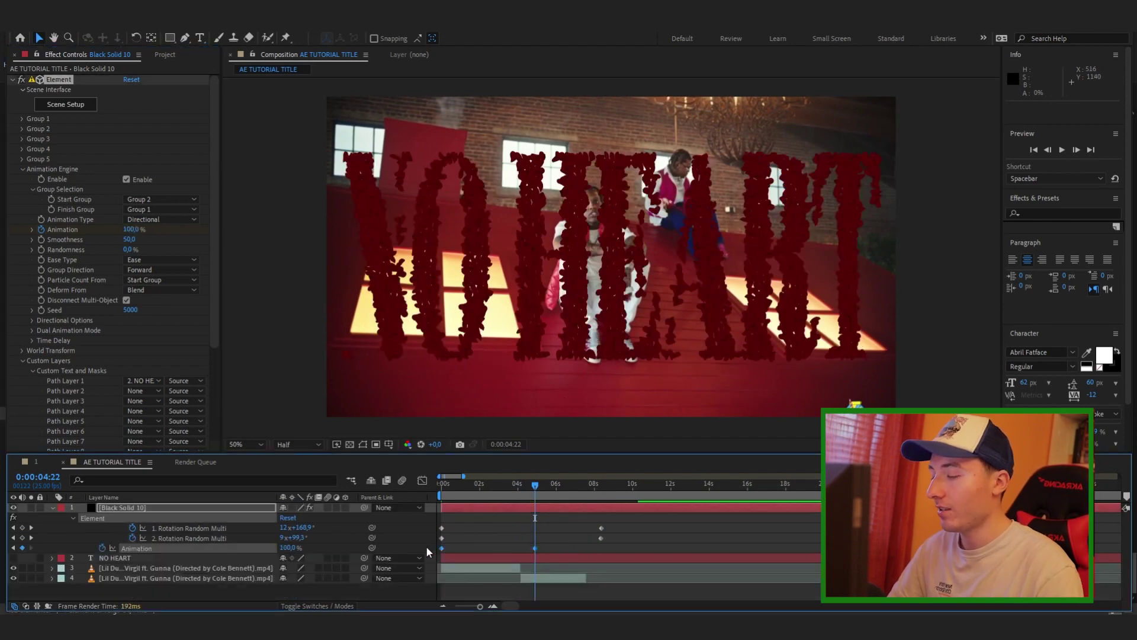
click(445, 485)
key(ctrl+s)
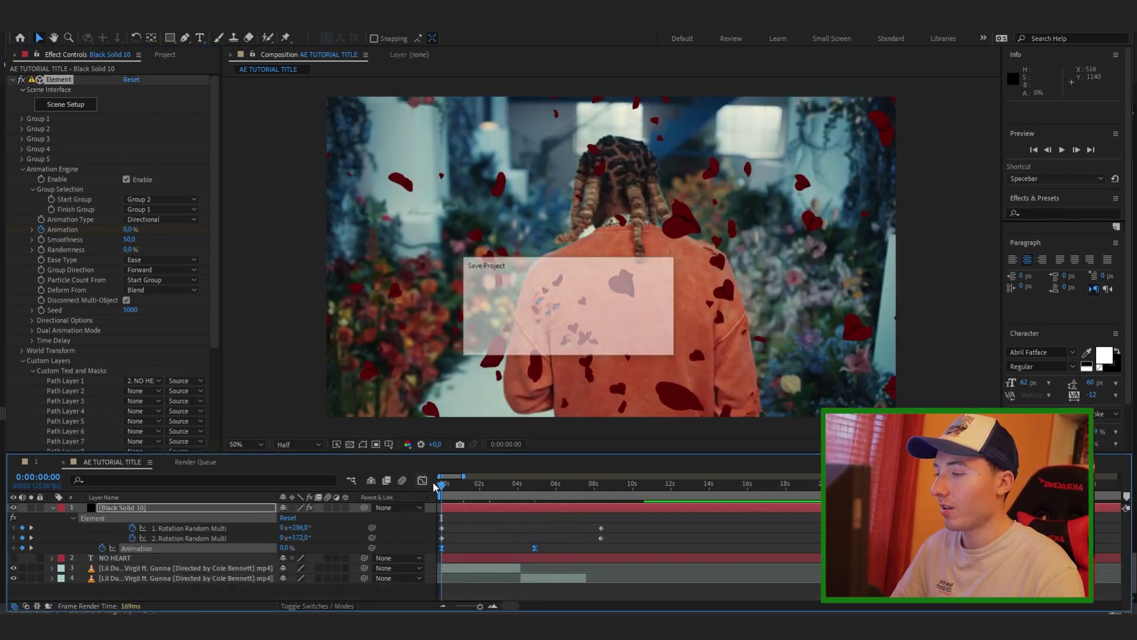
key(space)
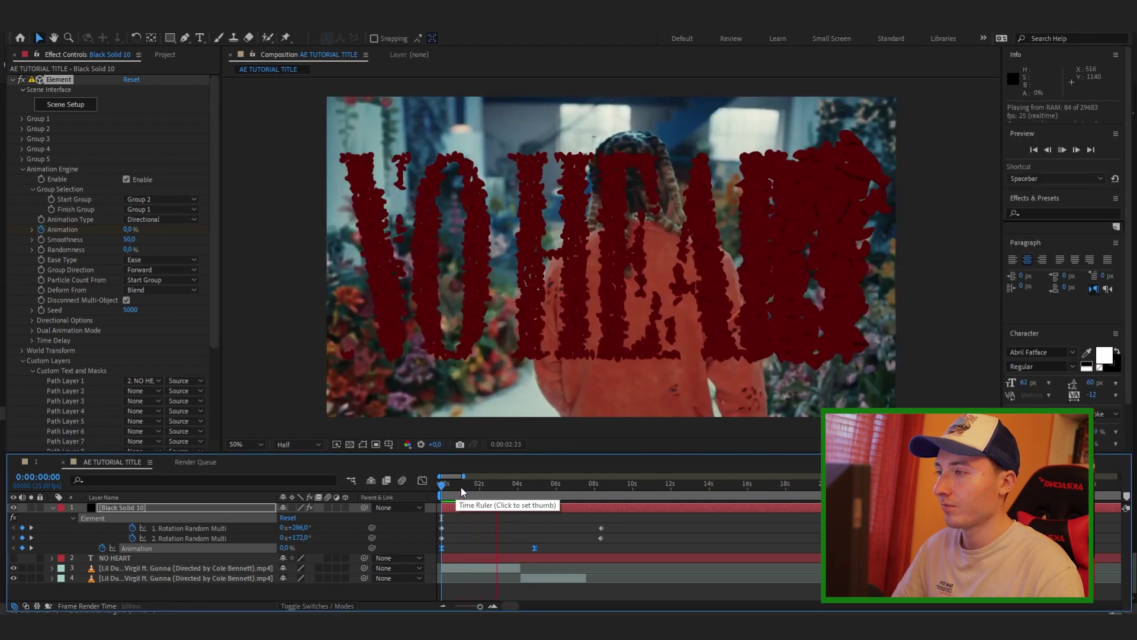
click(449, 487)
mouse_move(455, 490)
mouse_down()
mouse_move(480, 493)
mouse_move(464, 489)
mouse_up()
- Set Group 2's Particle Count to 1200 and its Particle Size to 2.40
drag(212, 179, 211, 156)
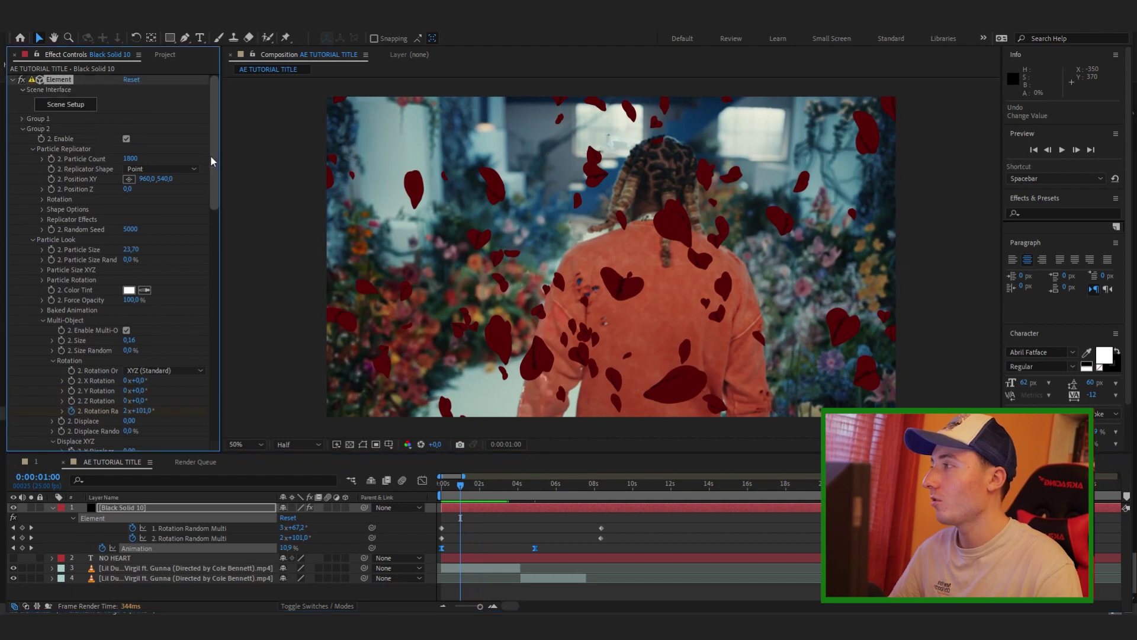
drag(121, 249, 36, 262)
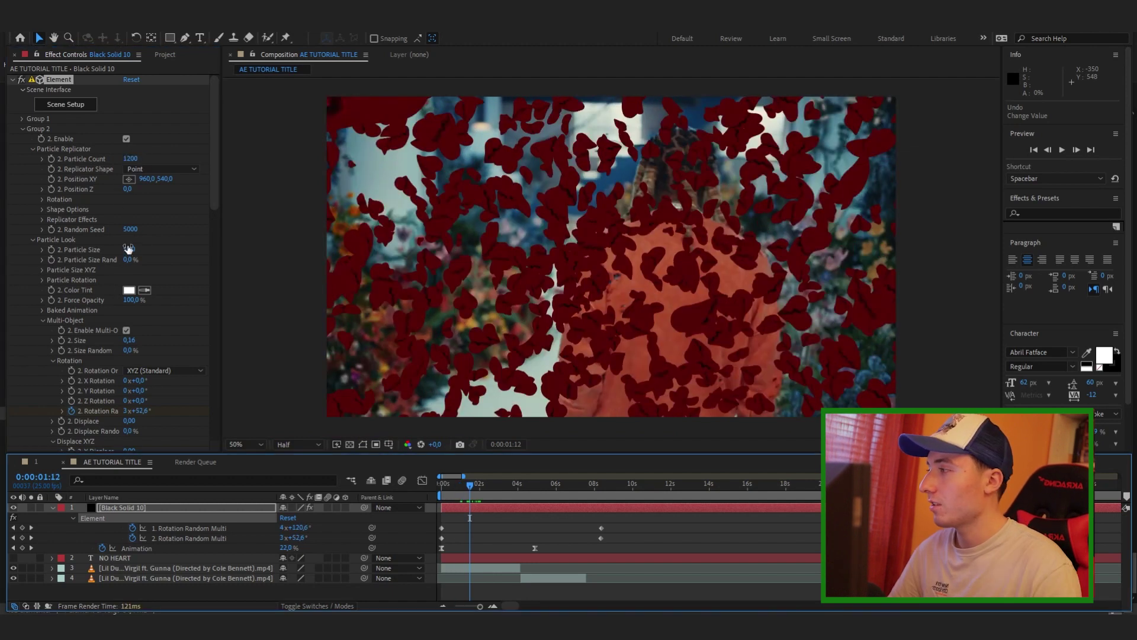
drag(129, 249, 108, 250)
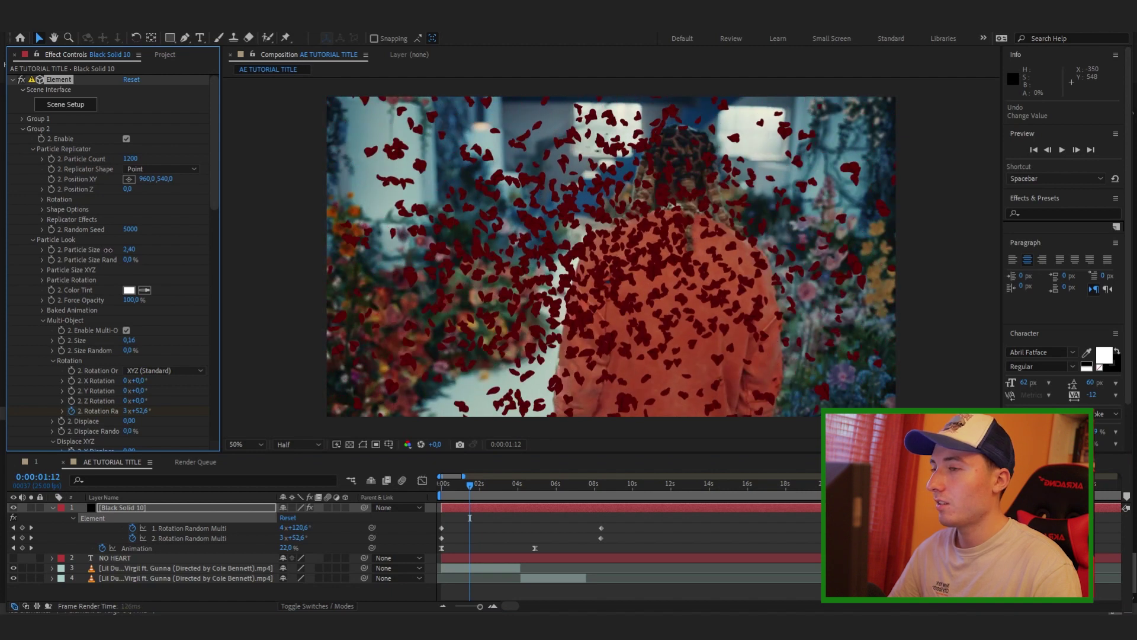
- Set the Multi-Object Size of Group 2's scattered hearts to 0.38 at the composition start
key(space)
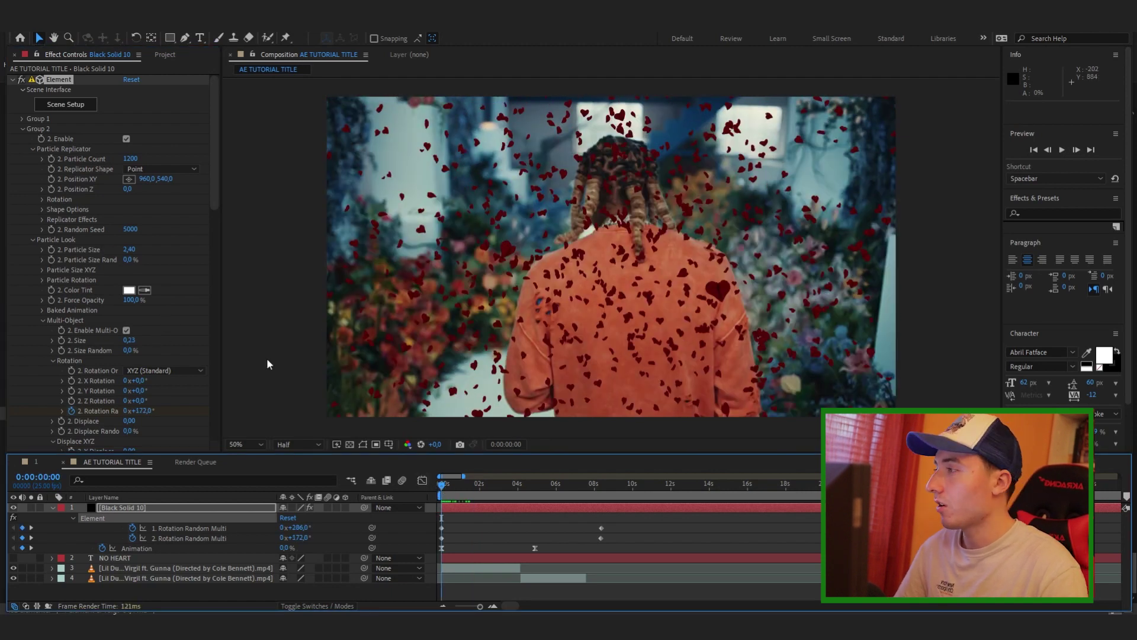
drag(129, 250, 132, 250)
key(ctrl+z)
drag(131, 340, 137, 340)
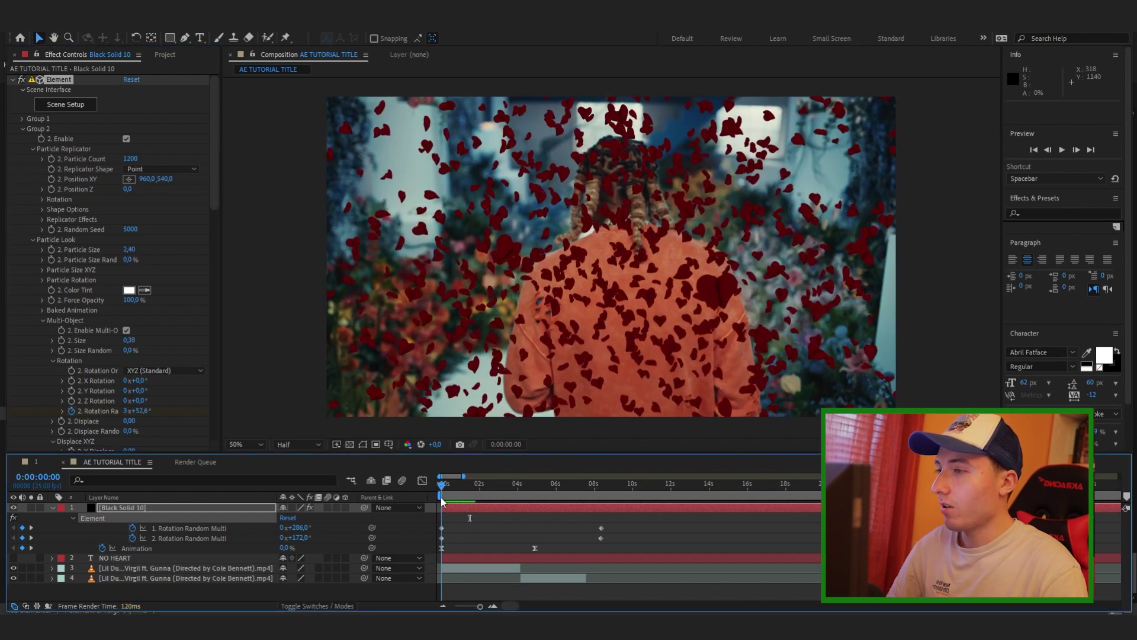
- End the work area near the end of the second footage clip and preview the title animation
drag(442, 499, 593, 484)
key(Home)
key(n)
key(n)
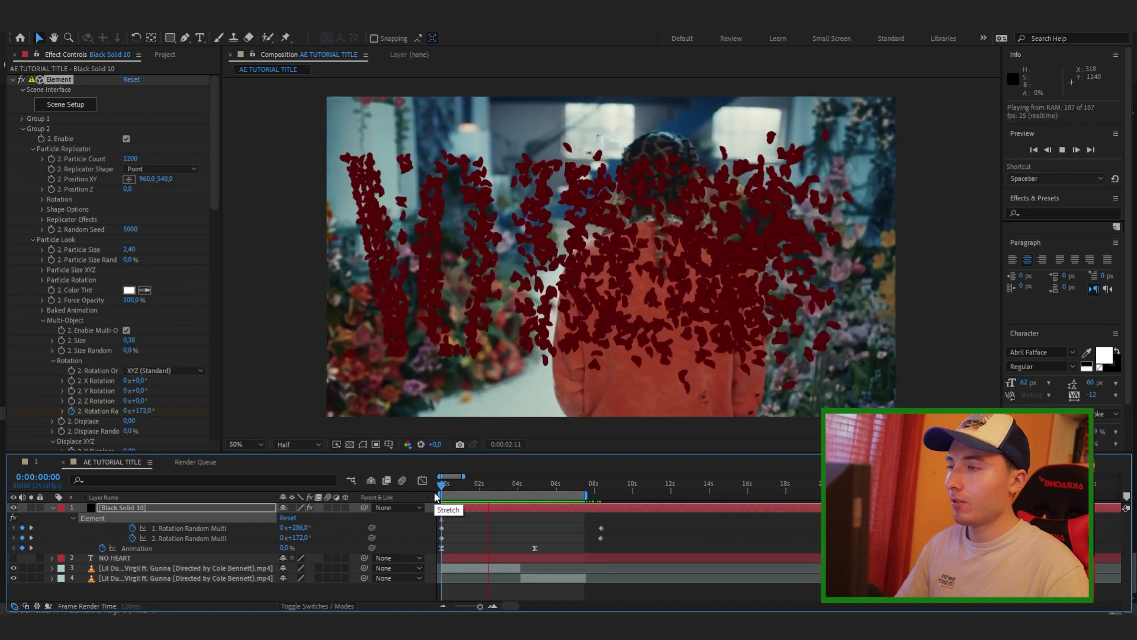
key(space)
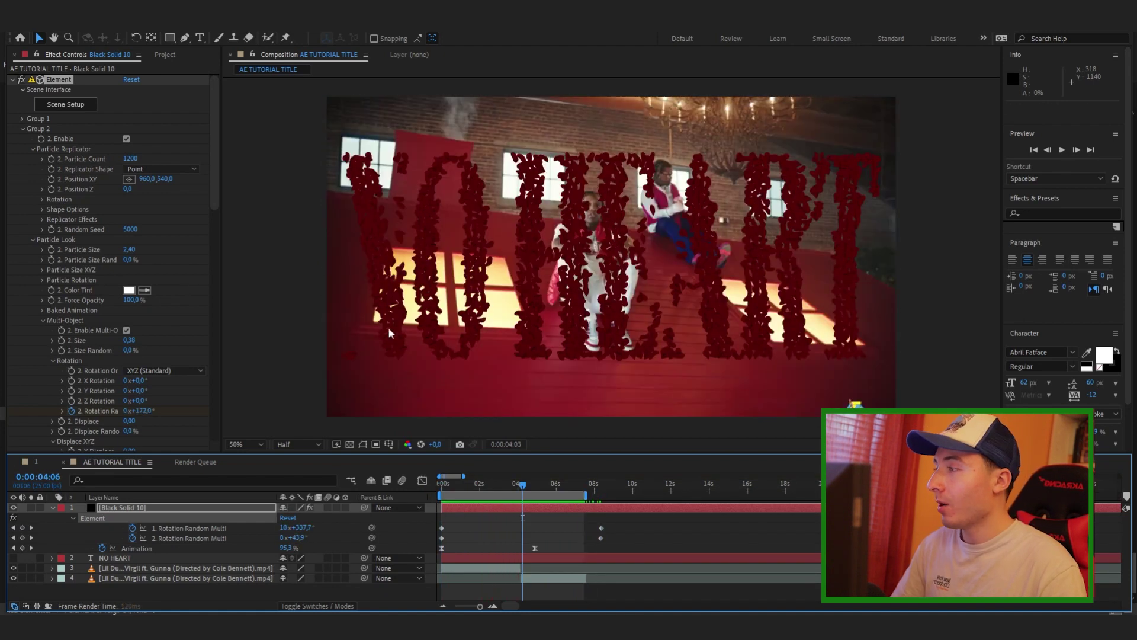
- Try the Radial Animation Type in the Animation Engine and preview it from the start
drag(215, 167, 238, 342)
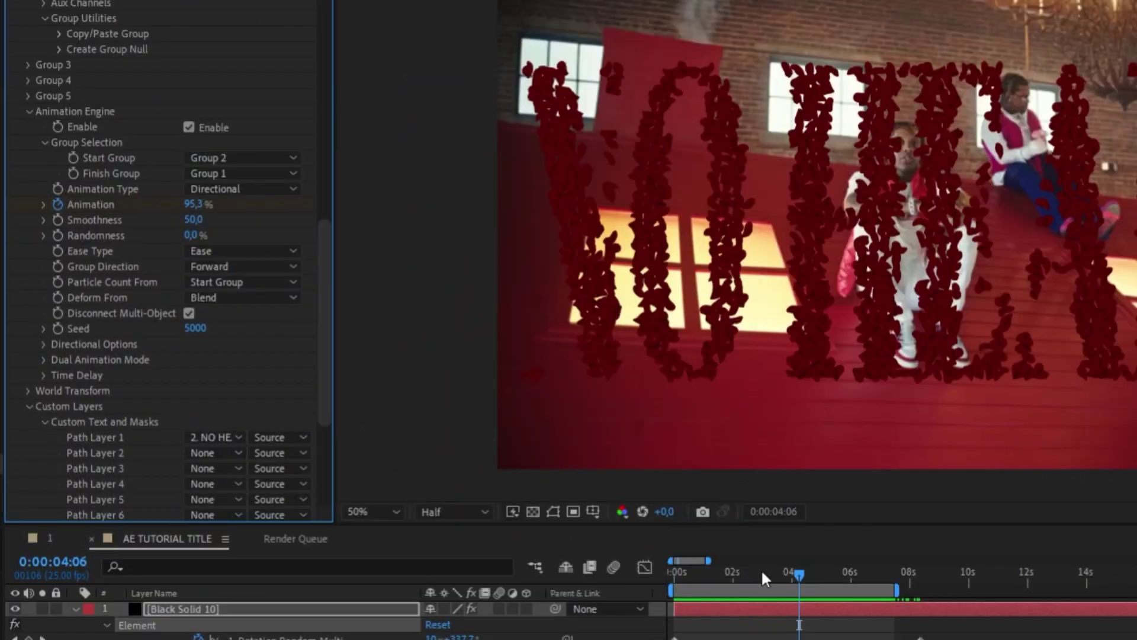
click(524, 504)
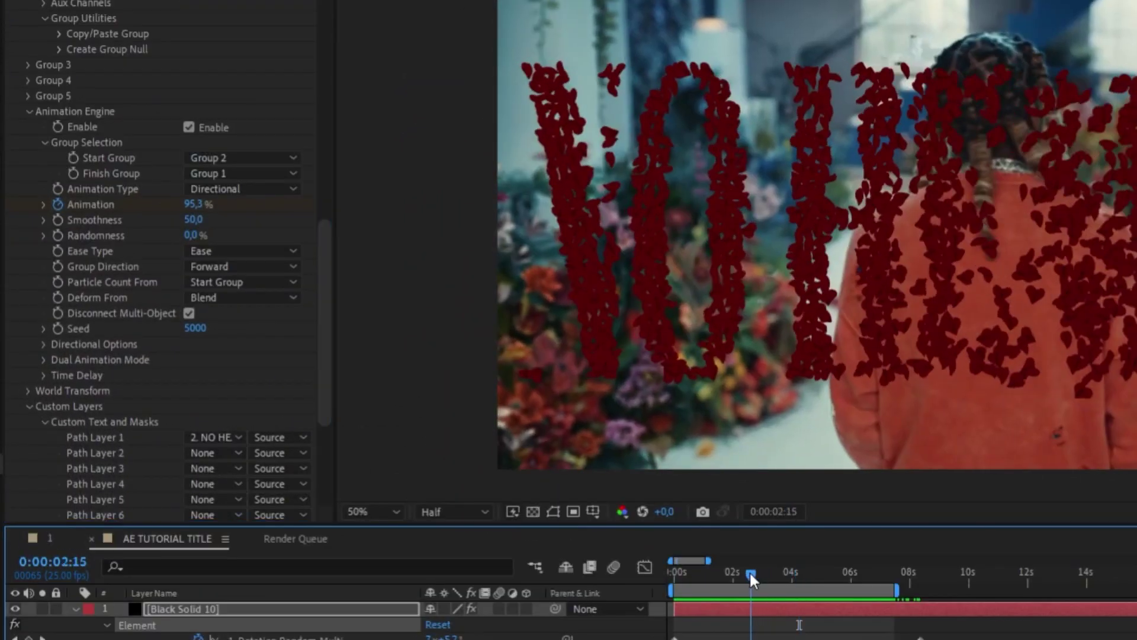
click(173, 240)
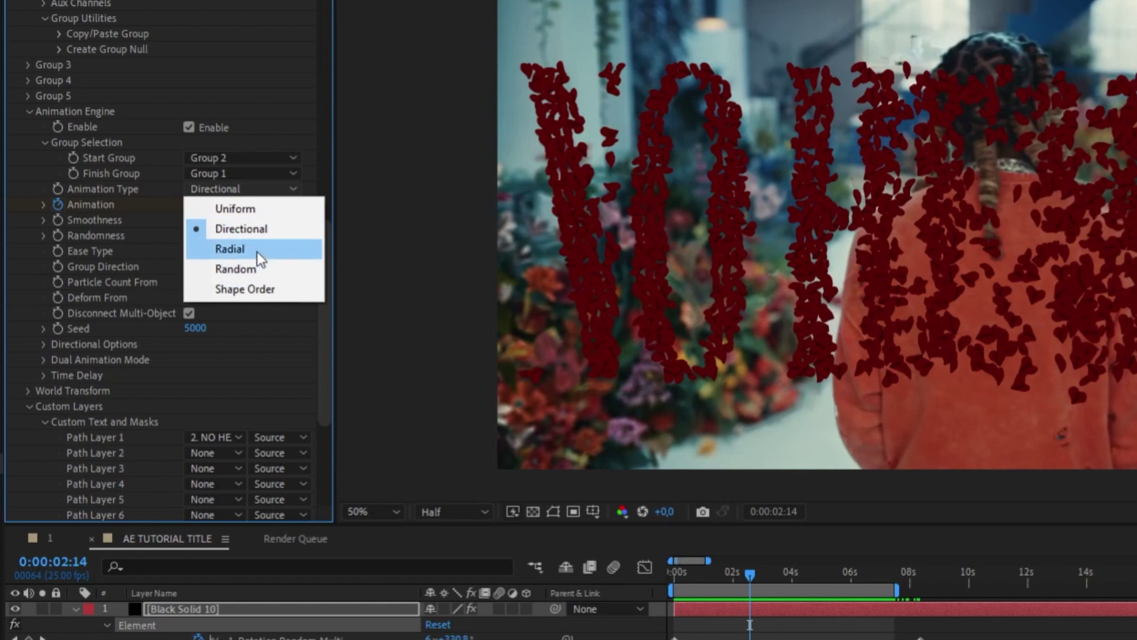
click(240, 247)
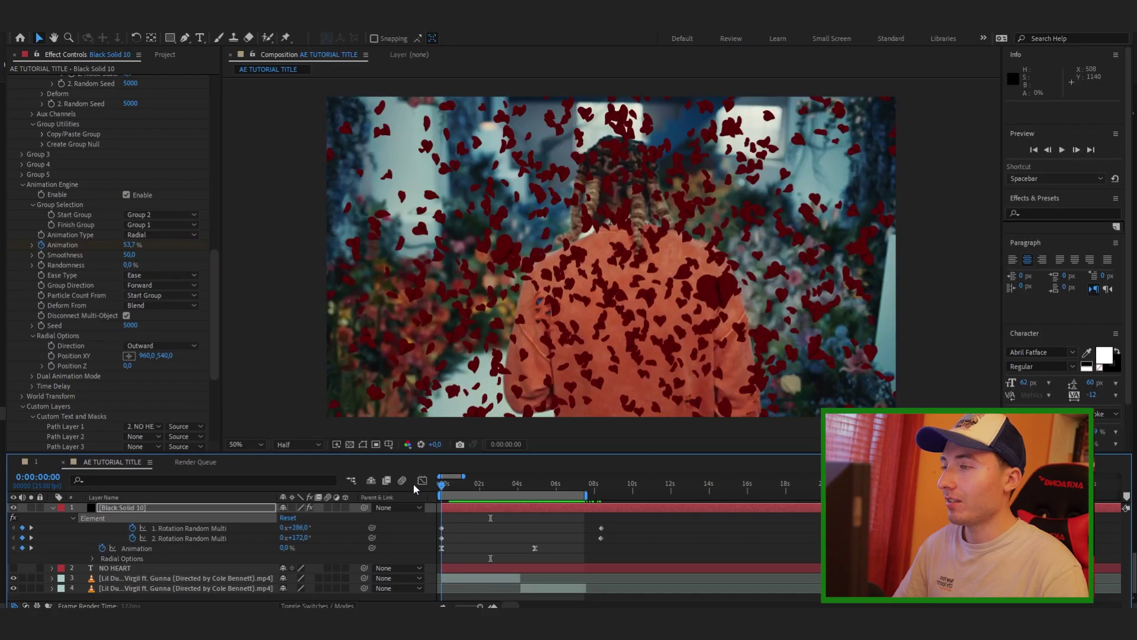
key(space)
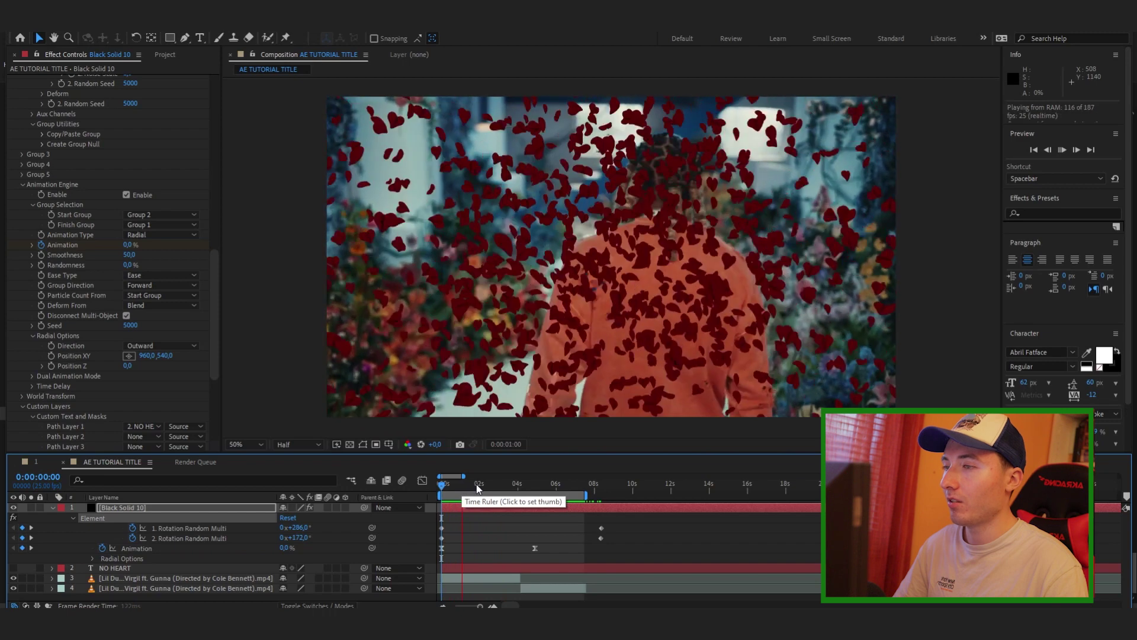
- Set the Animation Engine's Animation Type to Random and preview how the hearts form the title
click(162, 235)
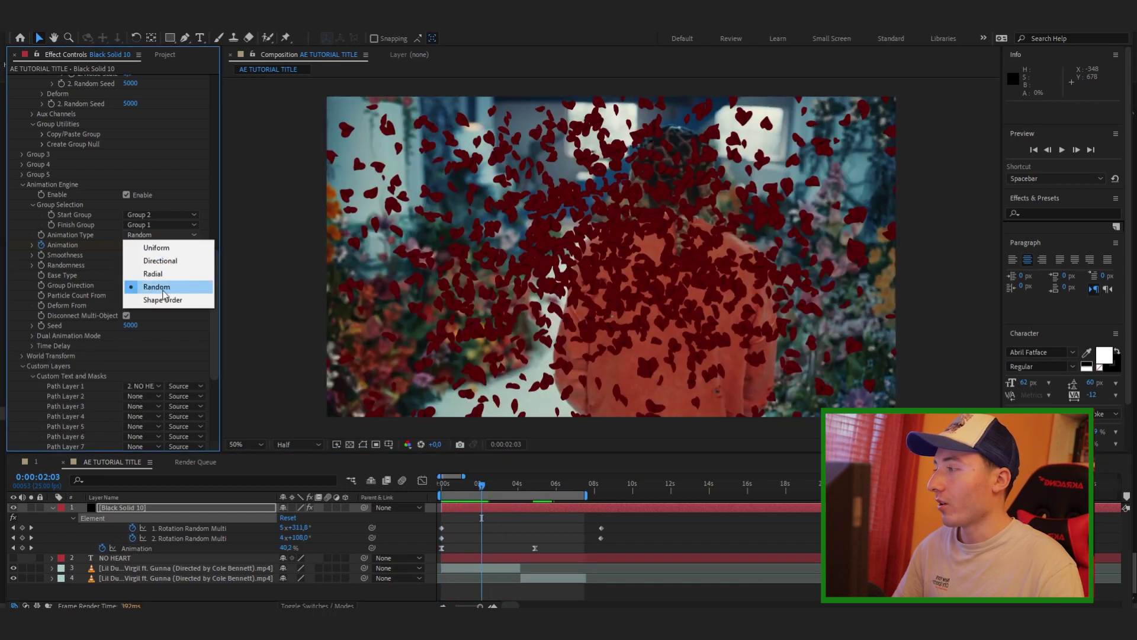
click(163, 290)
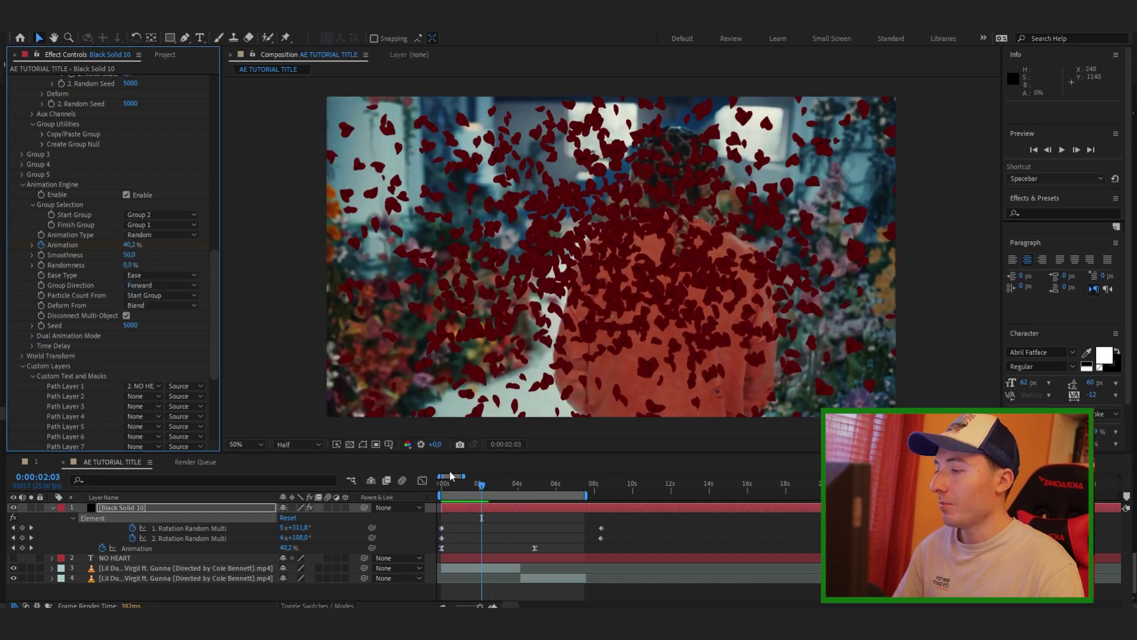
key(space)
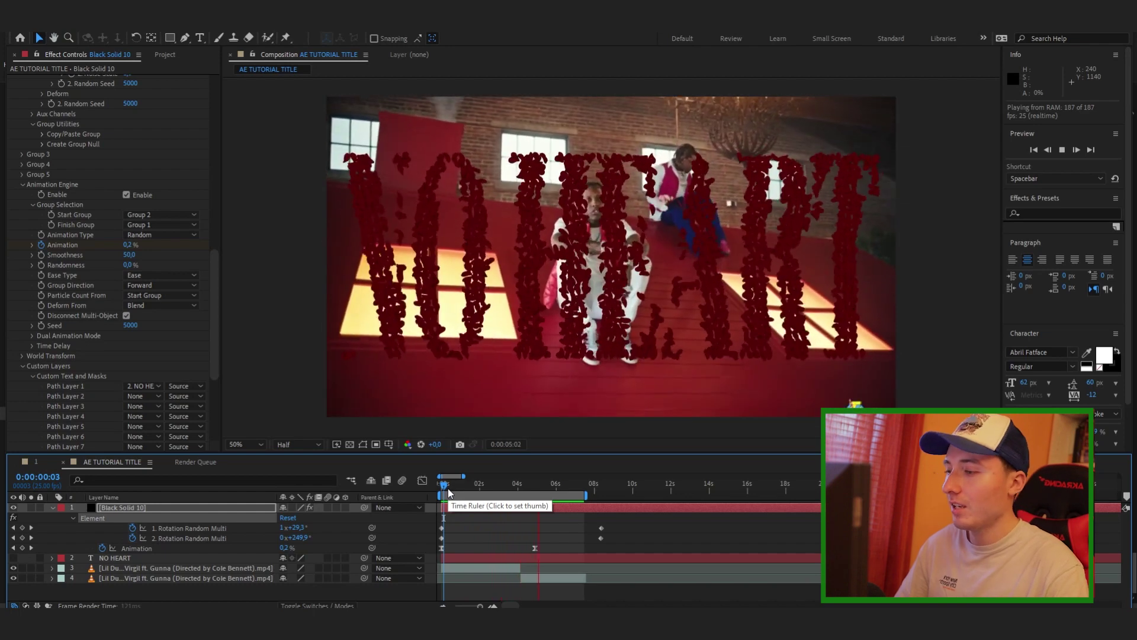
key(space)
drag(443, 492, 468, 488)
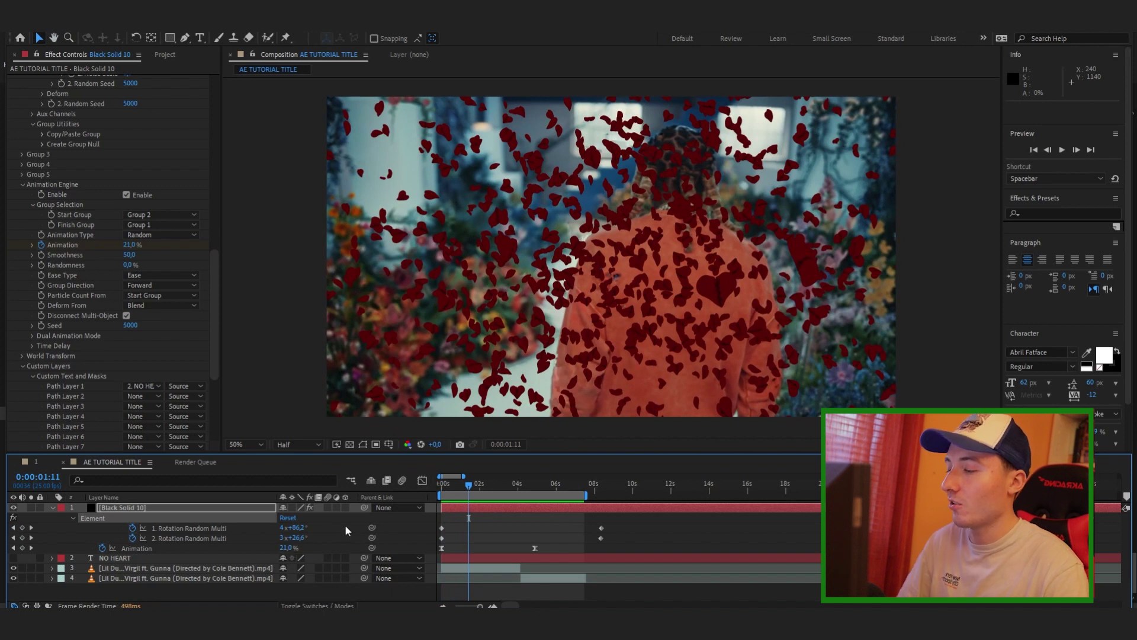
- Set the first Animation keyframe at the composition start to 20% and preview the transition
drag(463, 487, 428, 492)
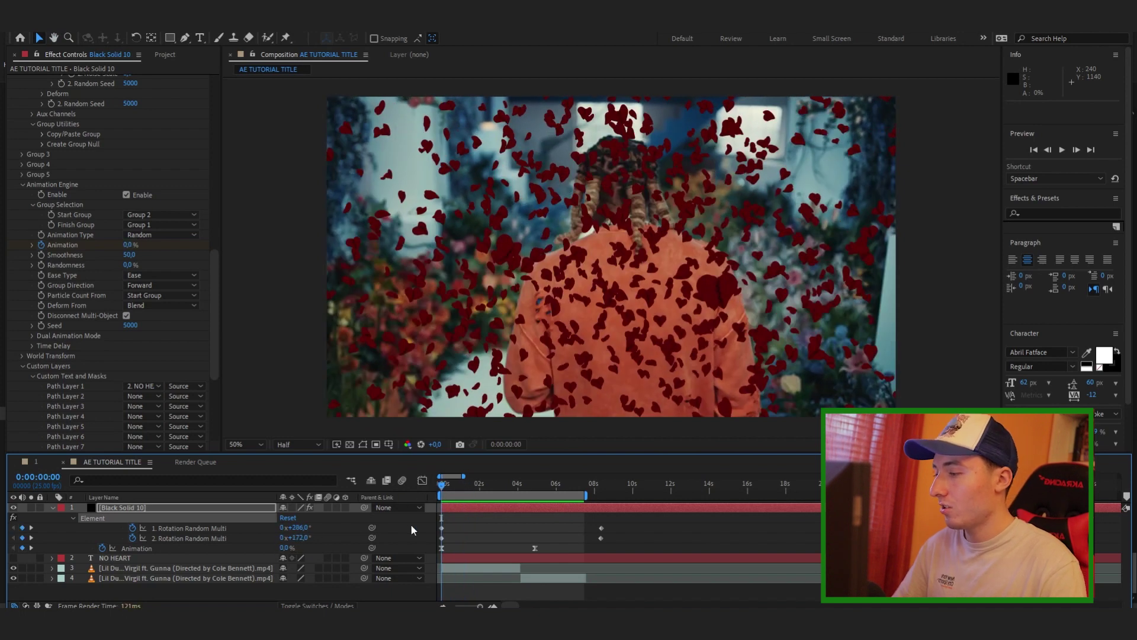
drag(285, 549, 285, 549)
click(286, 548)
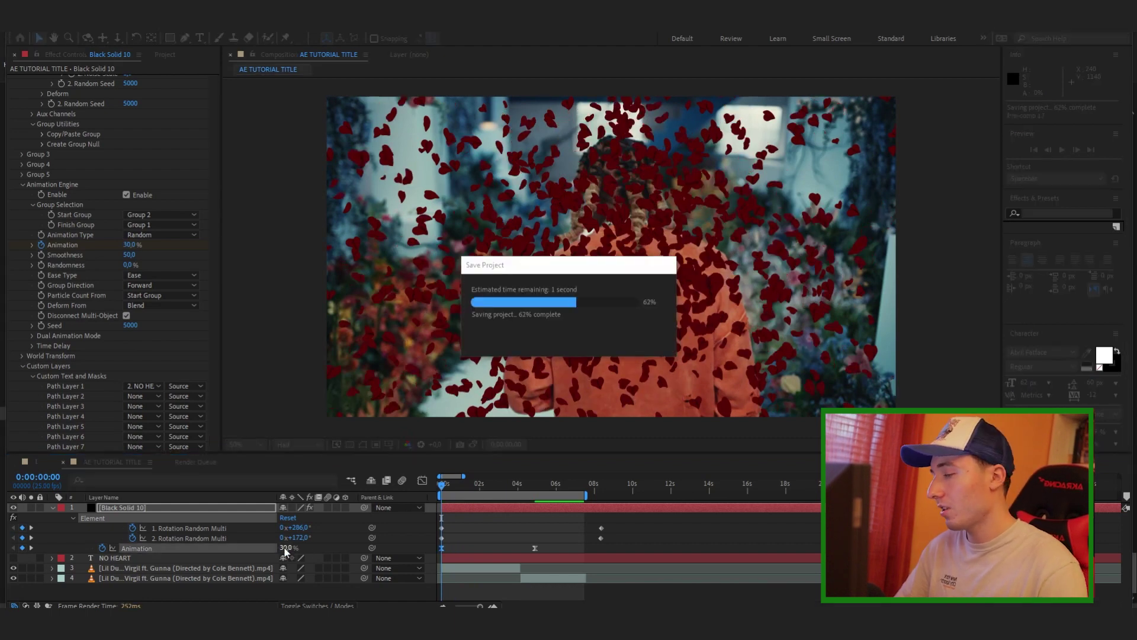
text(20)
key(Return)
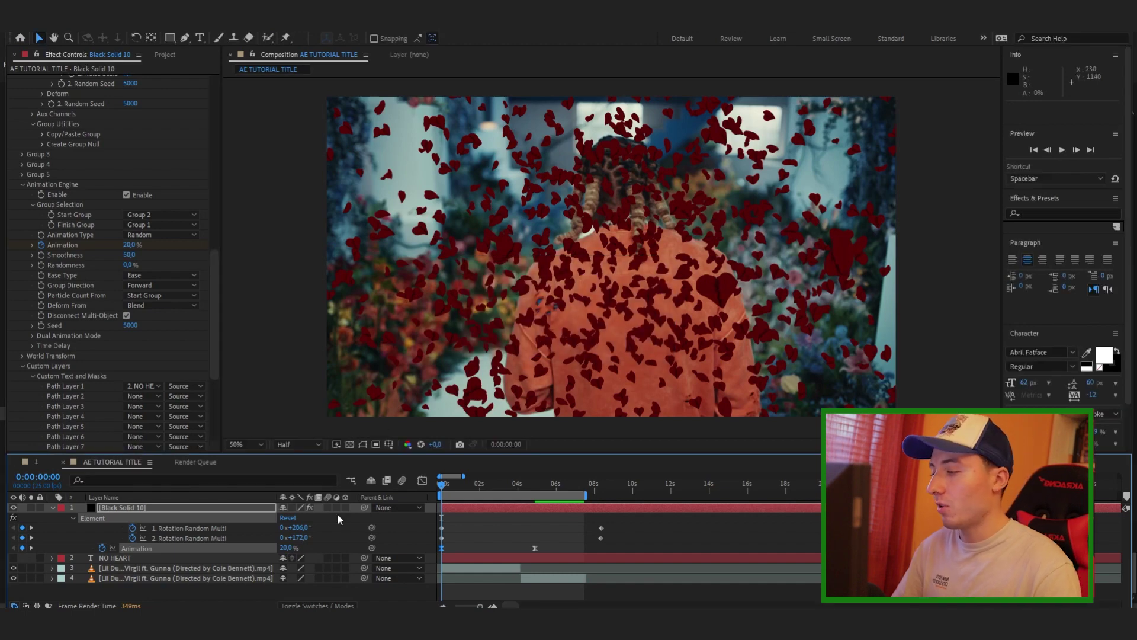
key(space)
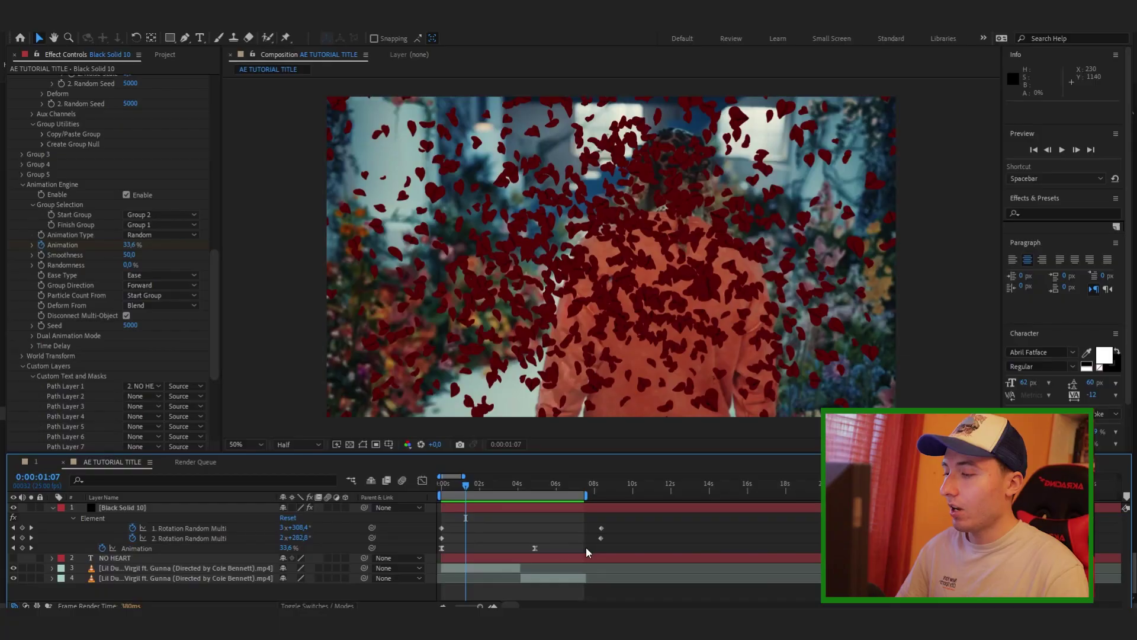
- Reshape the Animation keyframes' speed curve to peak at about 3.5 seconds, save the project and preview the motion
drag(587, 546, 431, 559)
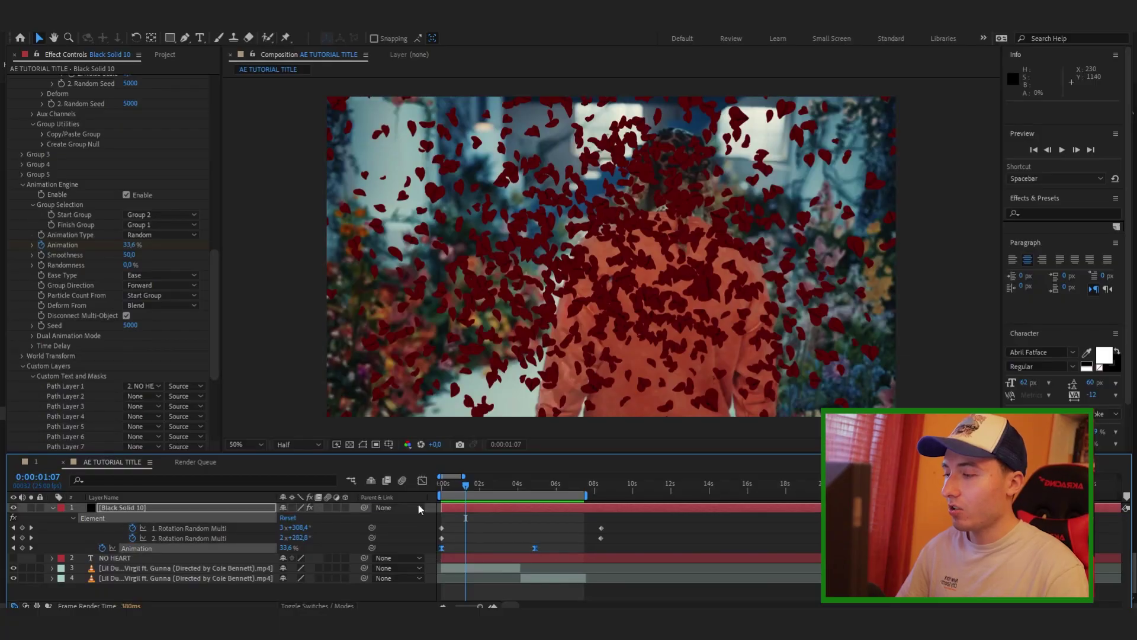
click(420, 481)
scroll(499, 537, up, 1)
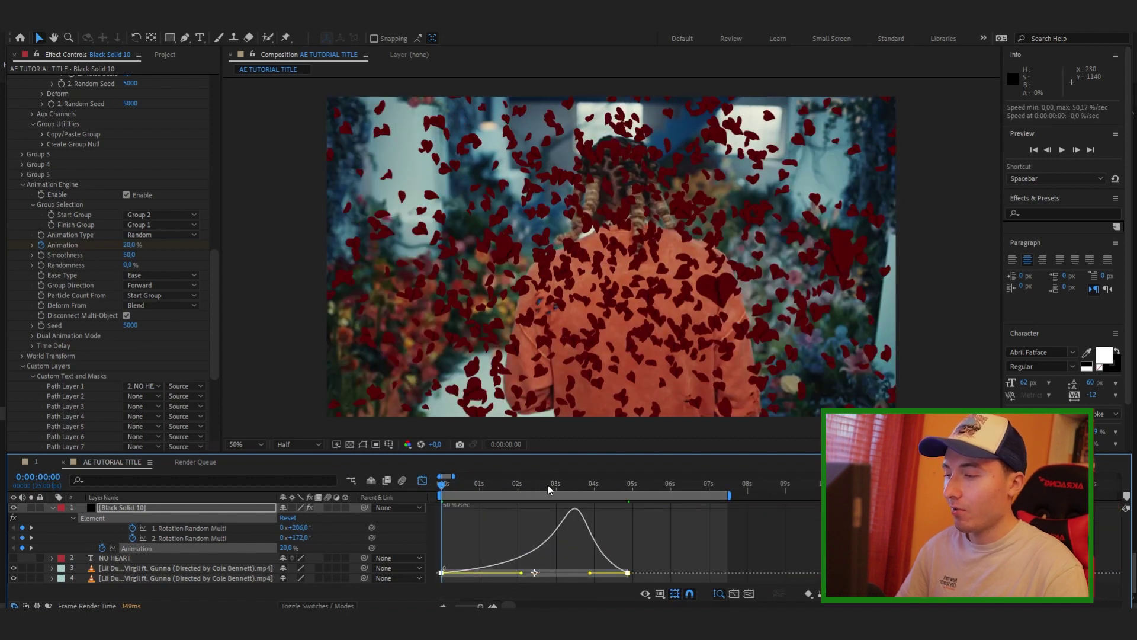
click(421, 481)
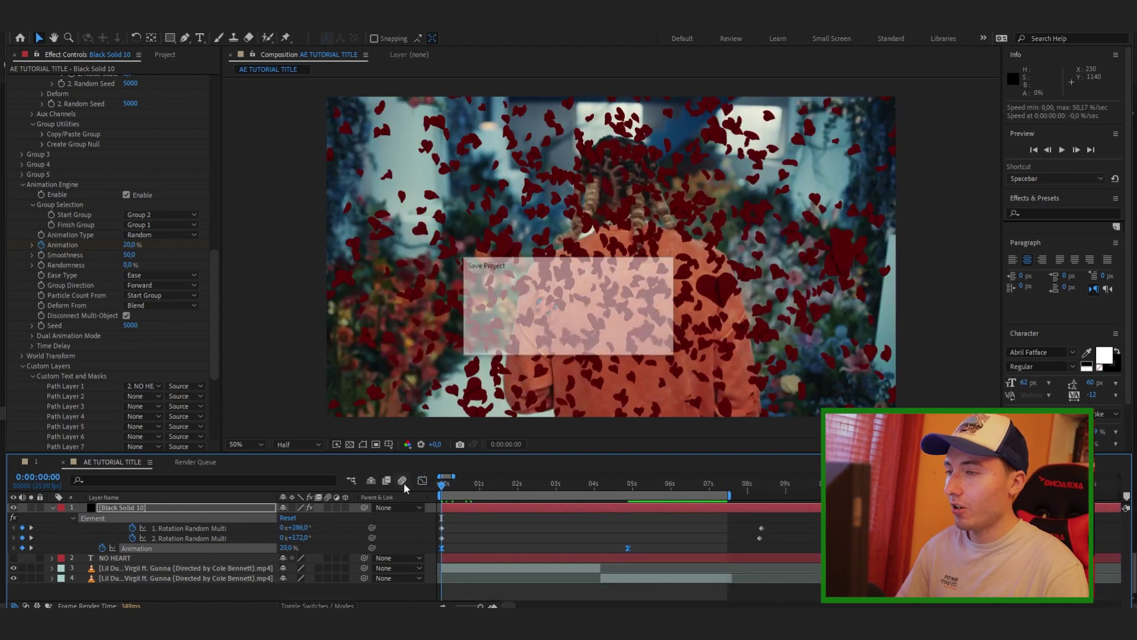
key(space)
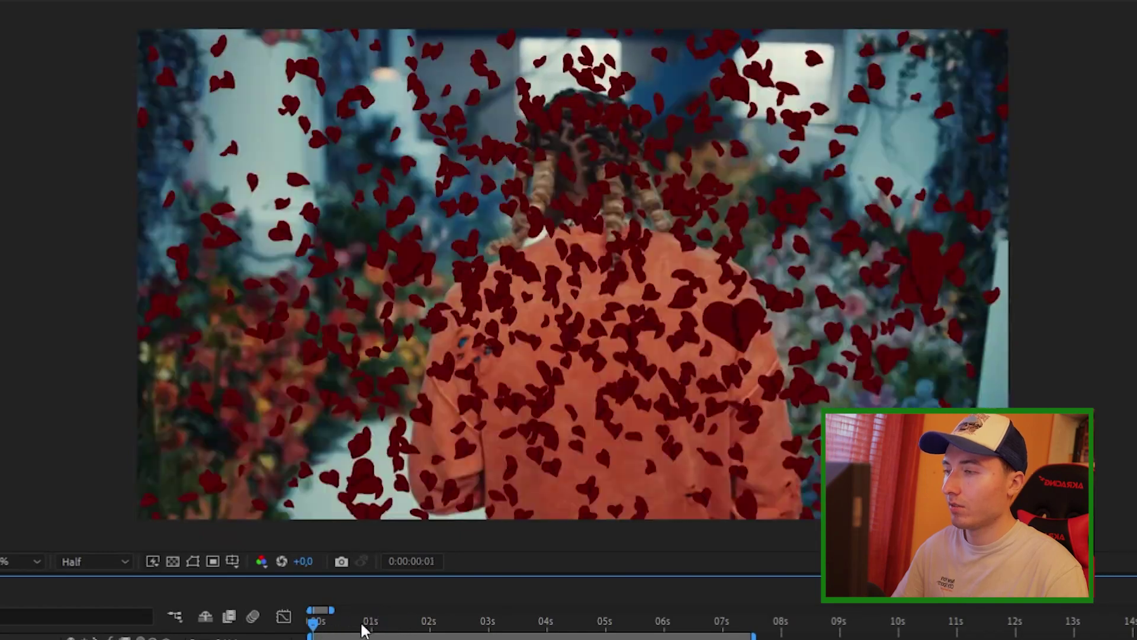
drag(362, 631, 320, 625)
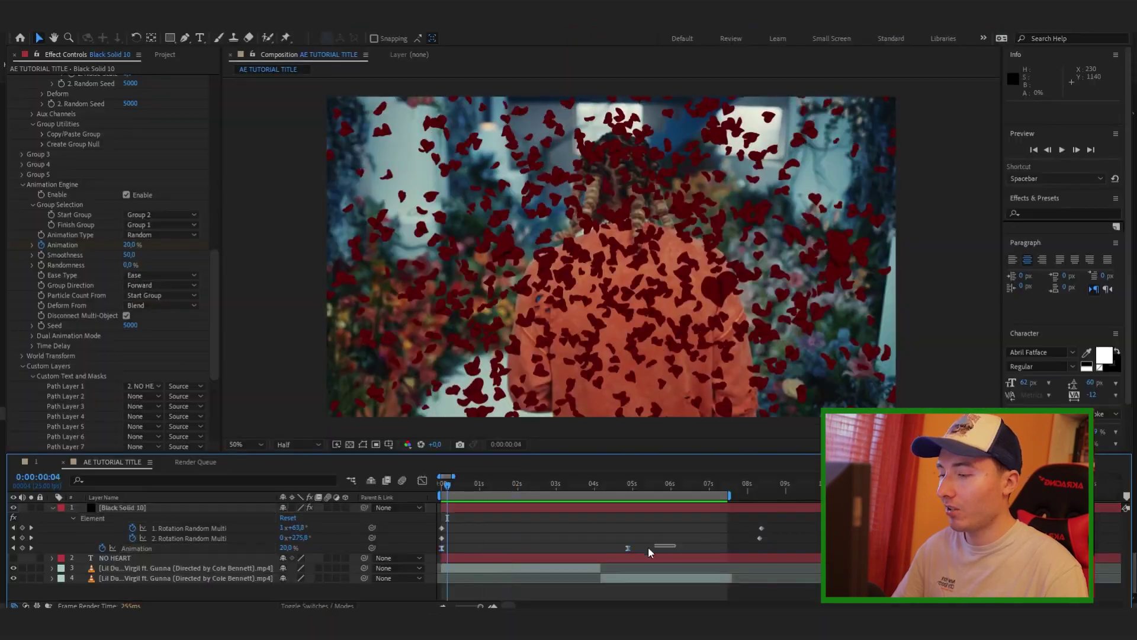
- Adjust the easing at both ends of the Animation speed curve, lengthening the final slowdown, and preview the result
click(648, 550)
click(422, 481)
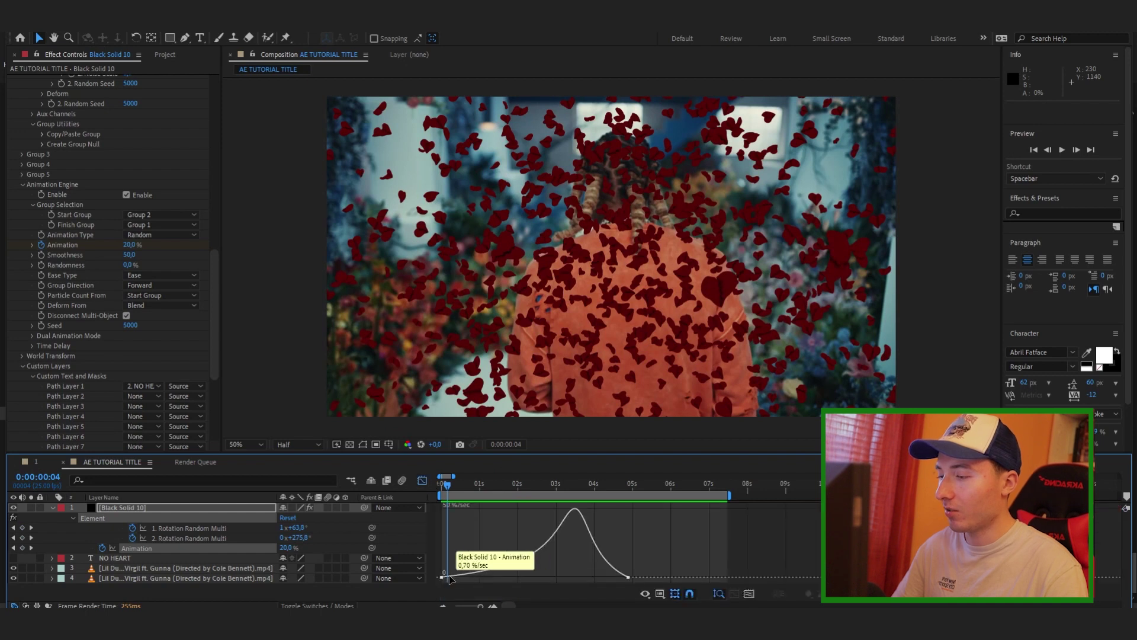
drag(483, 578, 489, 576)
drag(590, 577, 556, 576)
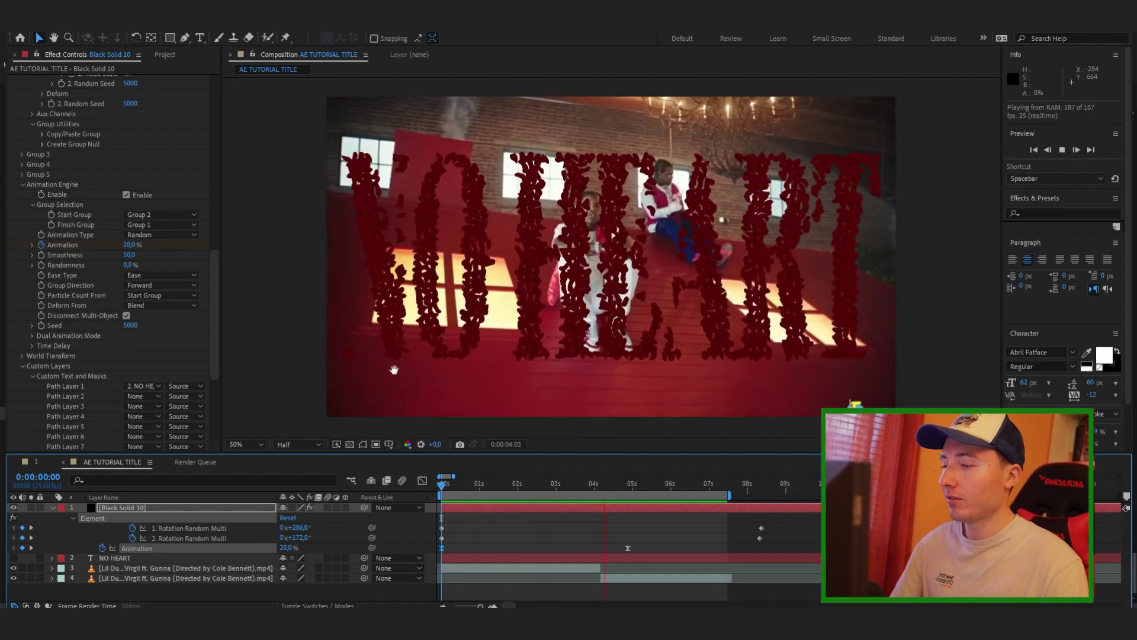
key(space)
- Raise Group 2's Noise Evolution to about 322° for a second keyframe, place that keyframe at about 2:22 and preview the motion
drag(216, 257, 211, 173)
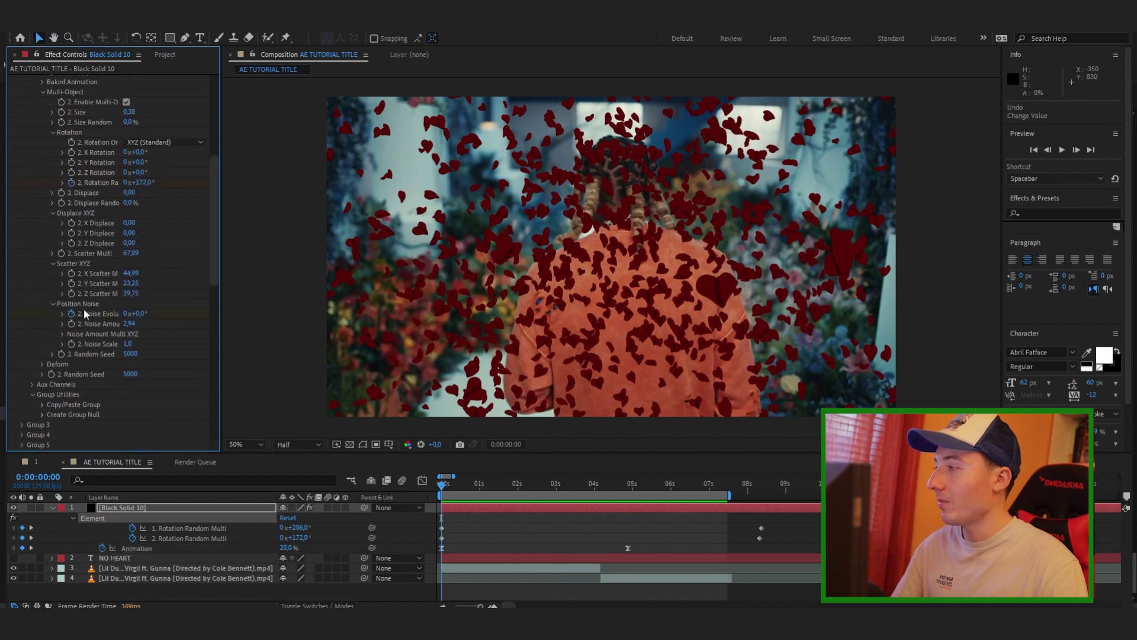
mouse_move(215, 231)
mouse_down()
mouse_move(208, 154)
mouse_move(223, 255)
mouse_move(215, 244)
mouse_up()
drag(449, 487, 522, 487)
drag(142, 268, 192, 259)
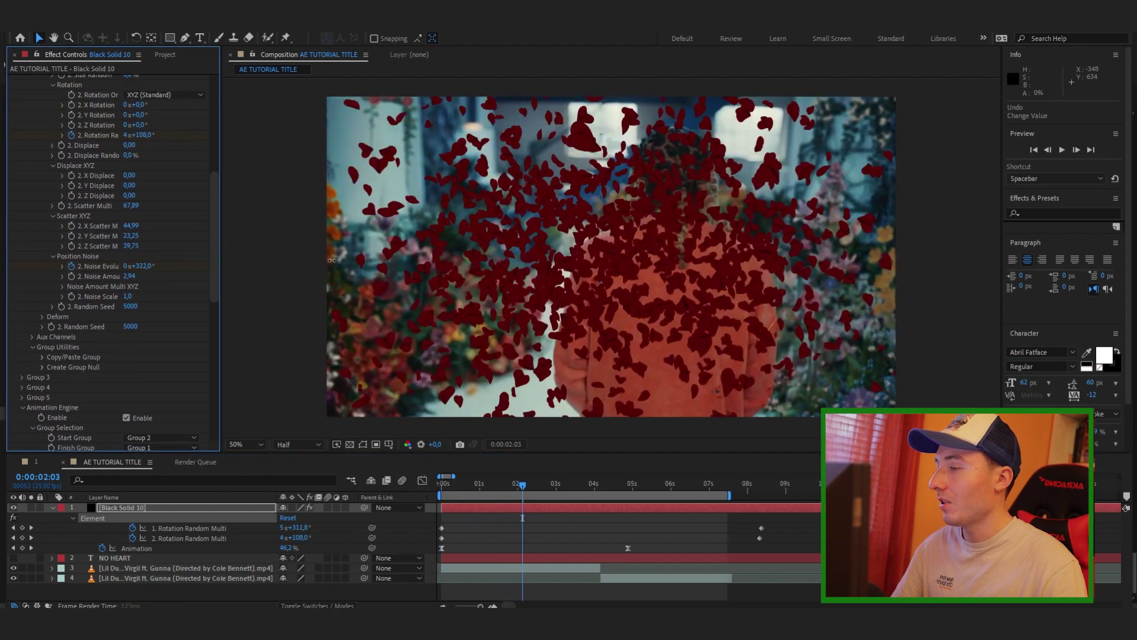
drag(356, 260, 356, 260)
drag(524, 548, 554, 549)
drag(522, 485, 434, 490)
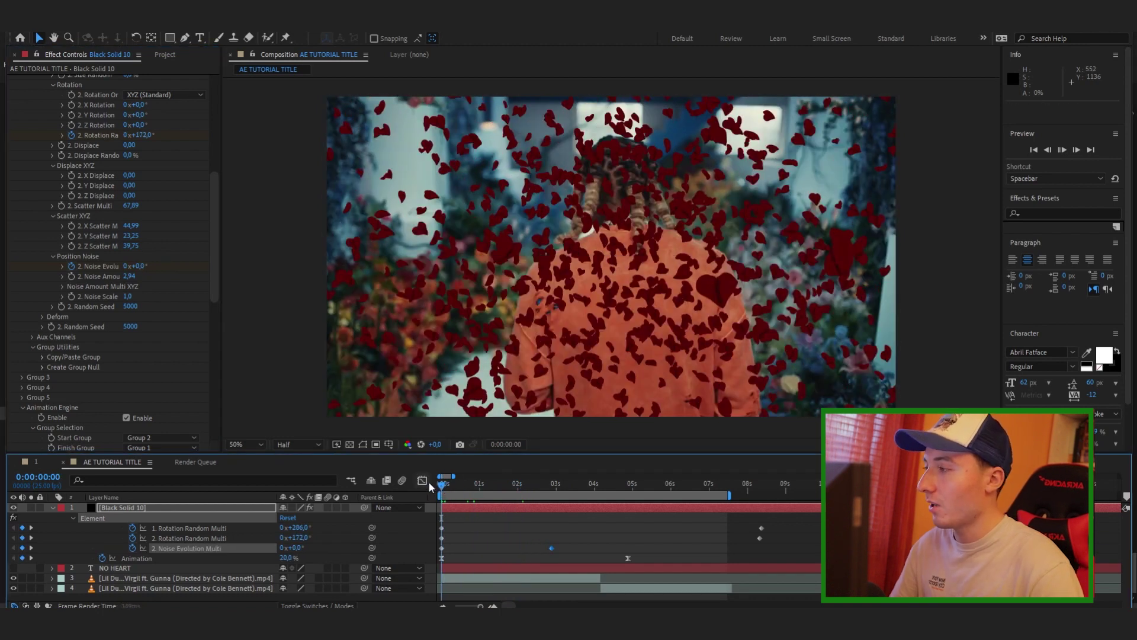
key(space)
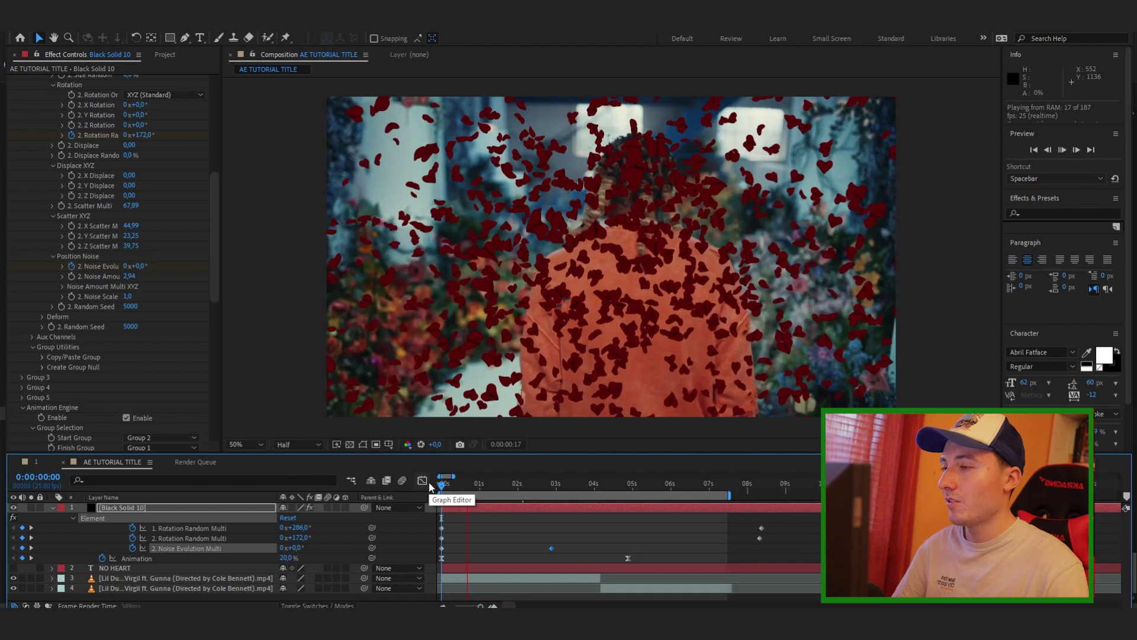
- Lower the second Noise Evolution keyframe's value, move it level with the final rotation keyframes past 8 seconds, and preview the slower drift
click(554, 494)
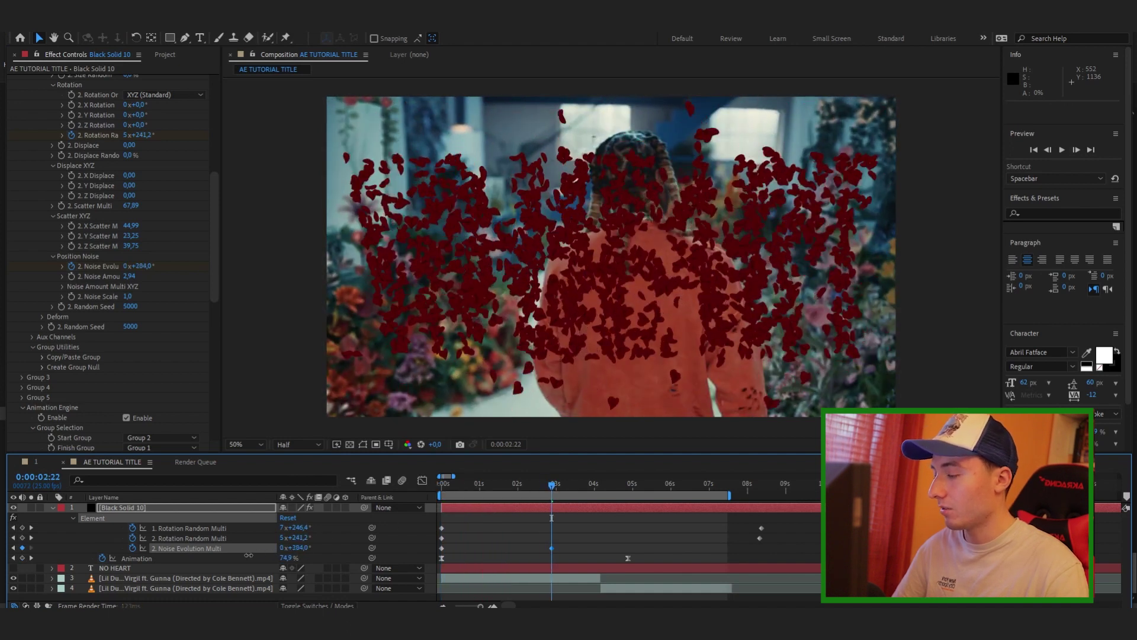
key(space)
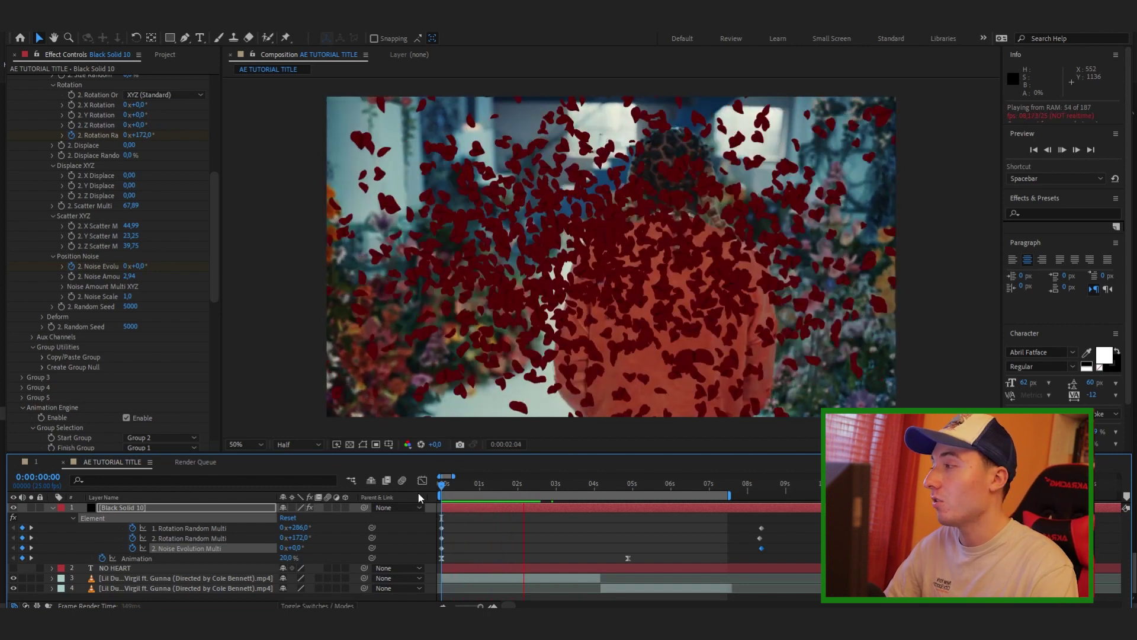
key(space)
drag(459, 486, 439, 486)
key(space)
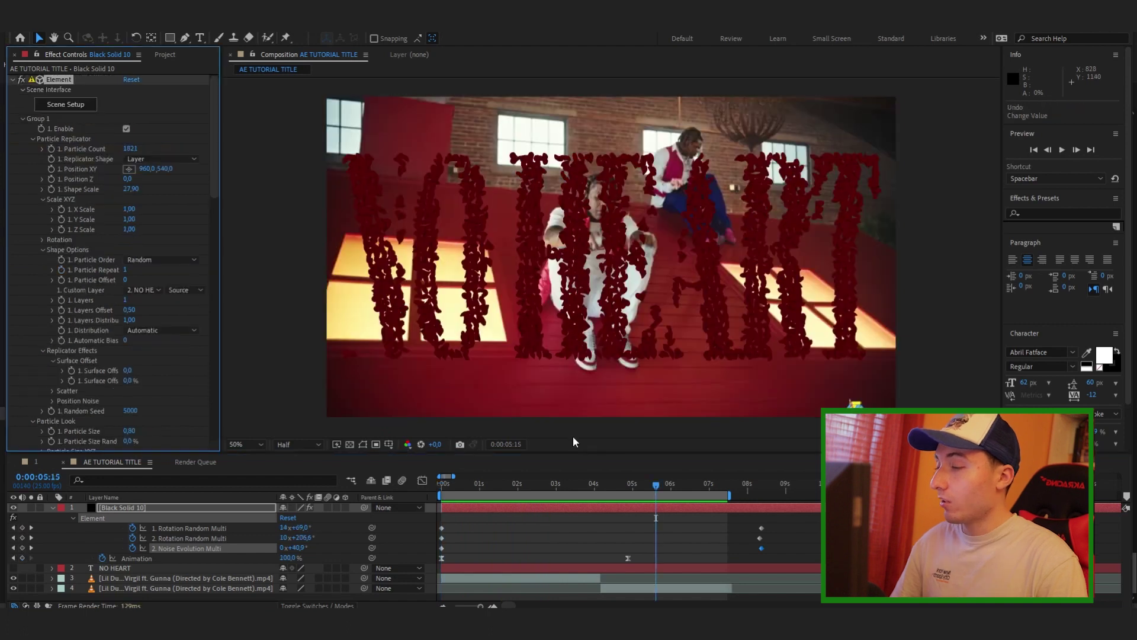
- Keyframe Group 1's Position Z from 1500 at the composition start to a slightly negative value at about 6:19, and preview the push-in
click(51, 179)
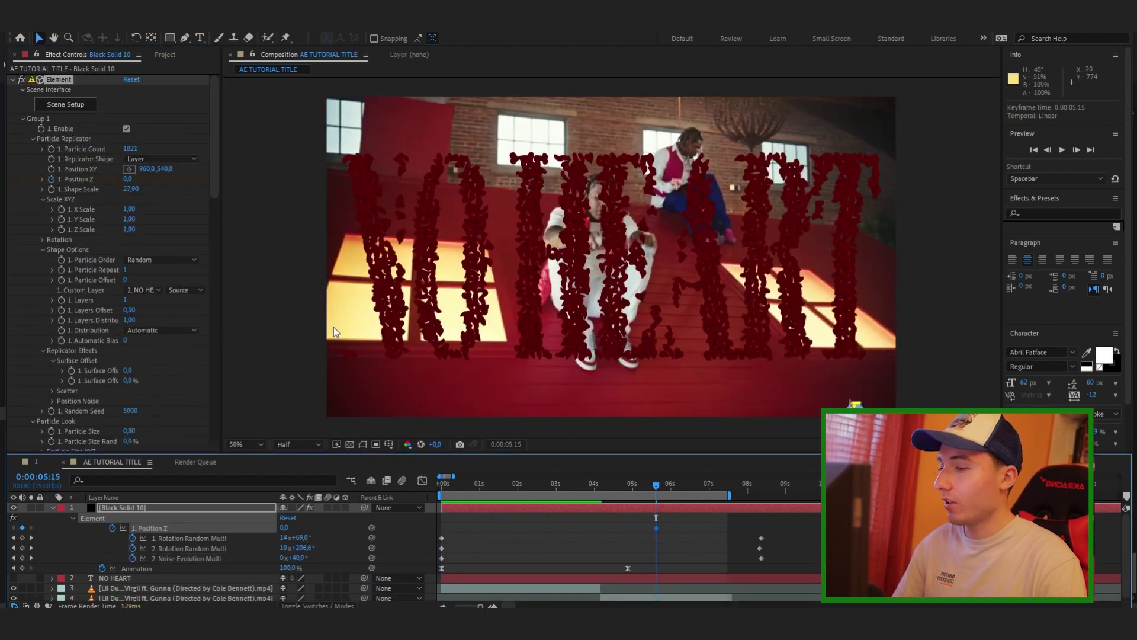
drag(128, 179, 224, 183)
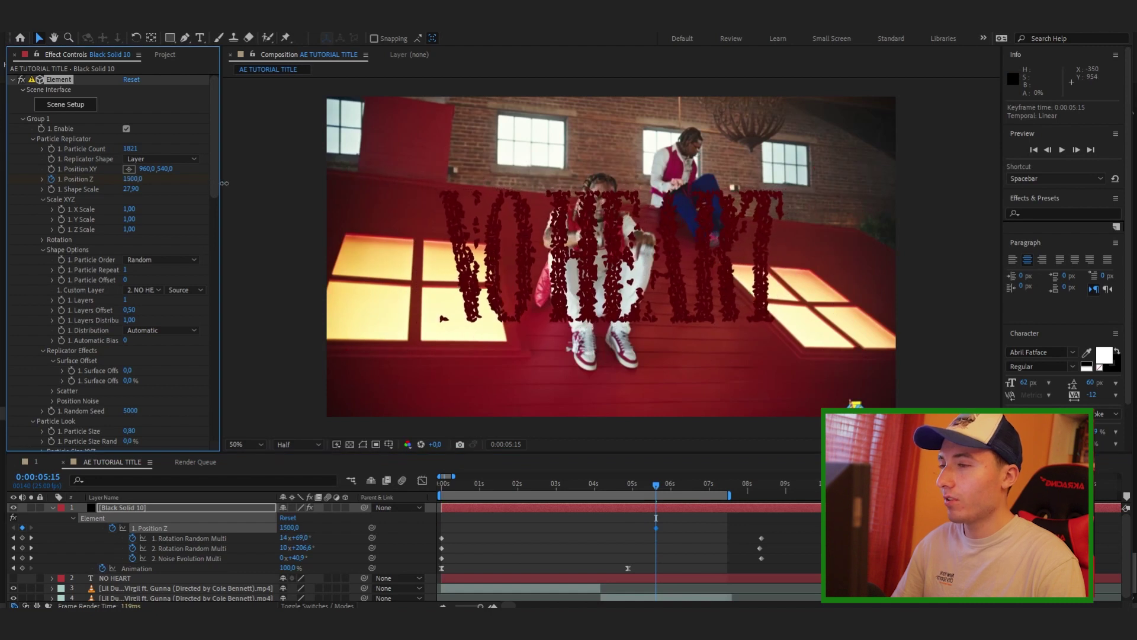
drag(656, 525, 632, 528)
drag(449, 537, 443, 536)
drag(659, 485, 700, 486)
drag(134, 179, 29, 189)
drag(700, 493, 413, 489)
key(space)
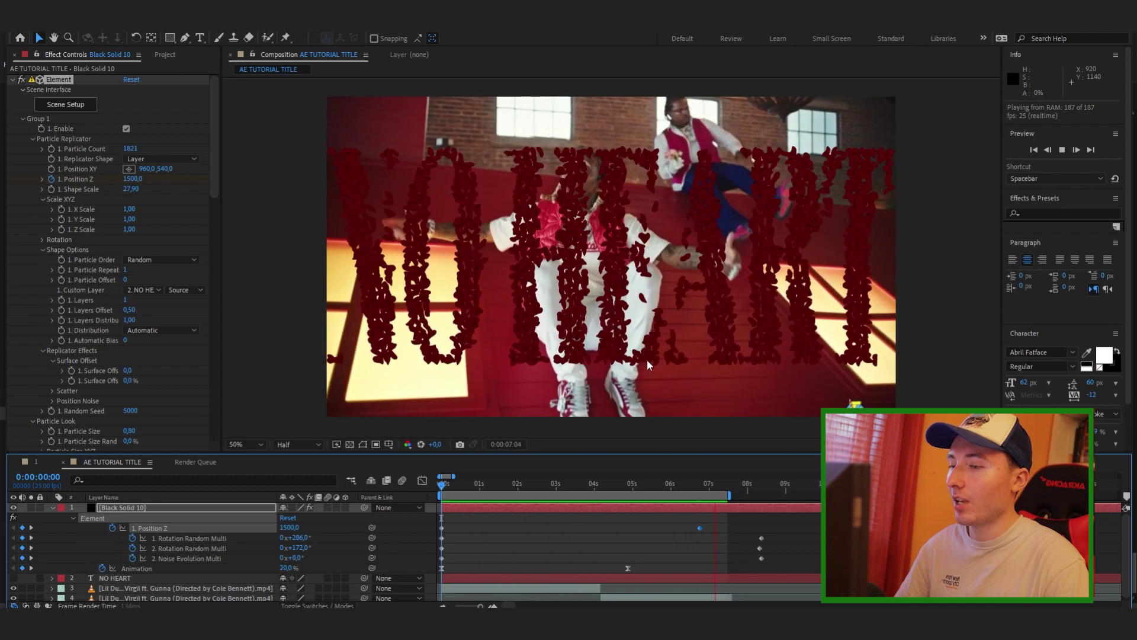
- Move the second Position Z keyframe to about 7:16, save the project and preview the title with motion blur on
drag(700, 527, 761, 530)
drag(730, 485, 736, 487)
drag(758, 528, 733, 528)
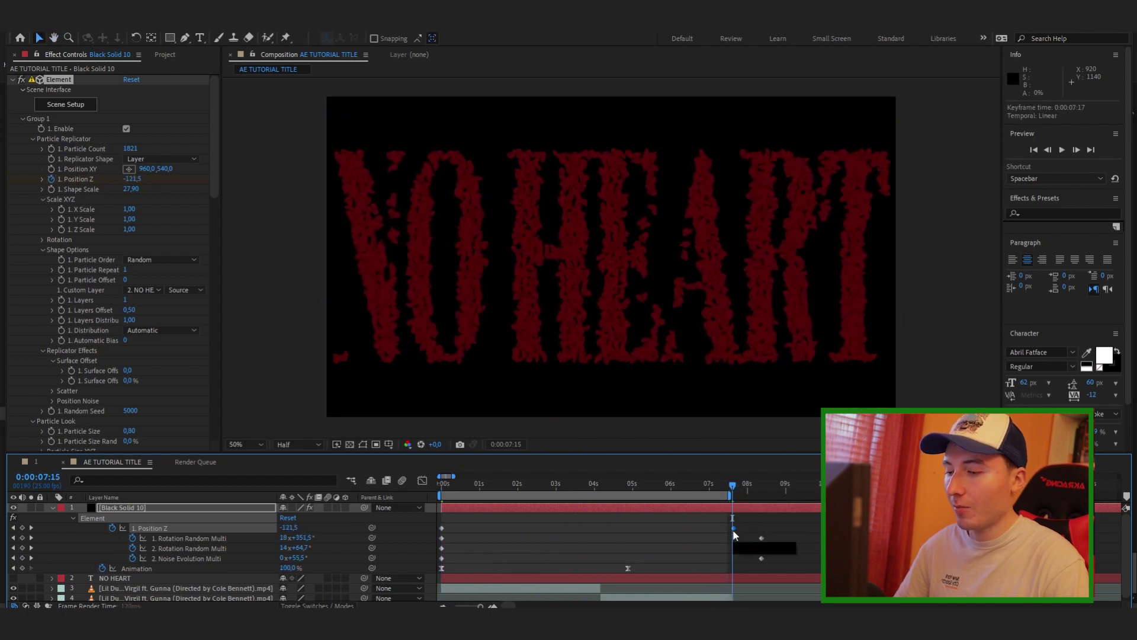
key(ctrl+s)
key(space)
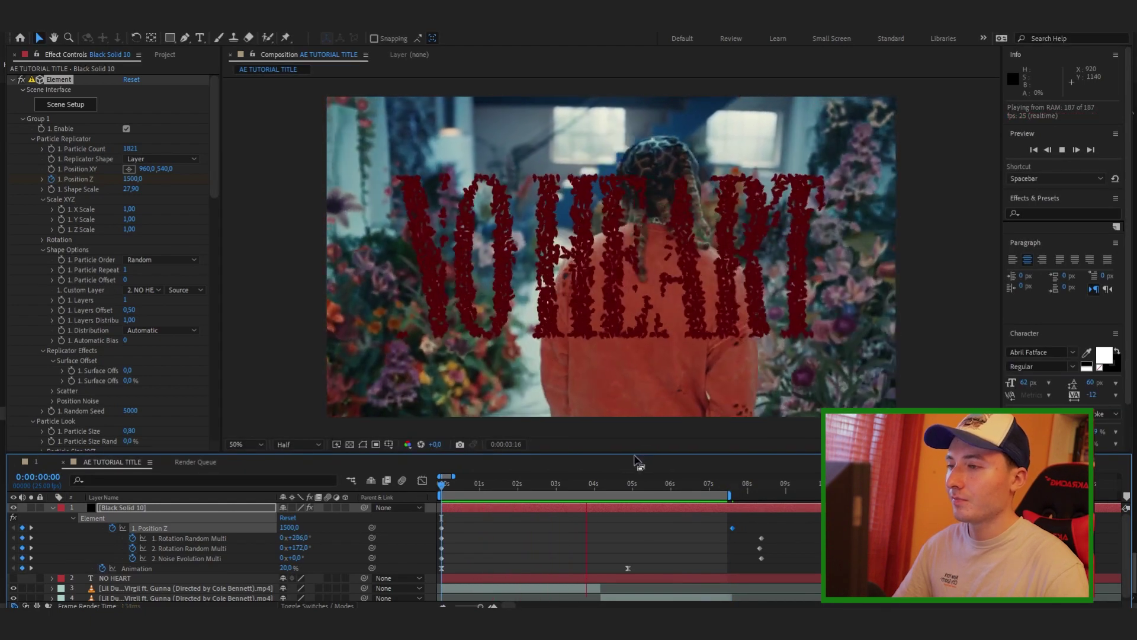
key(space)
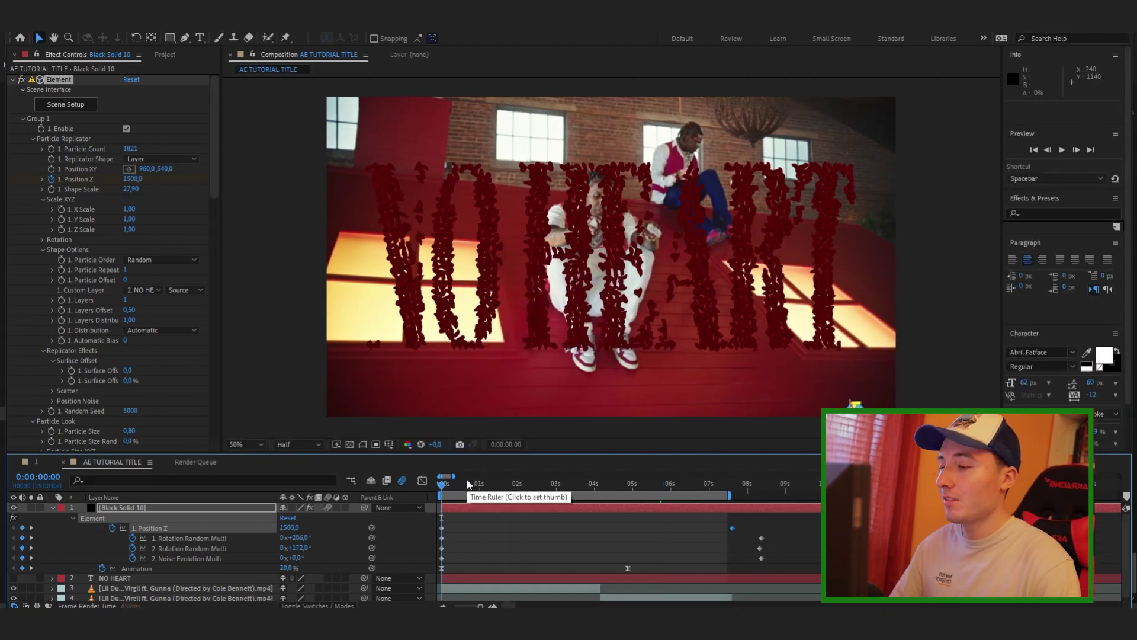
key(space)
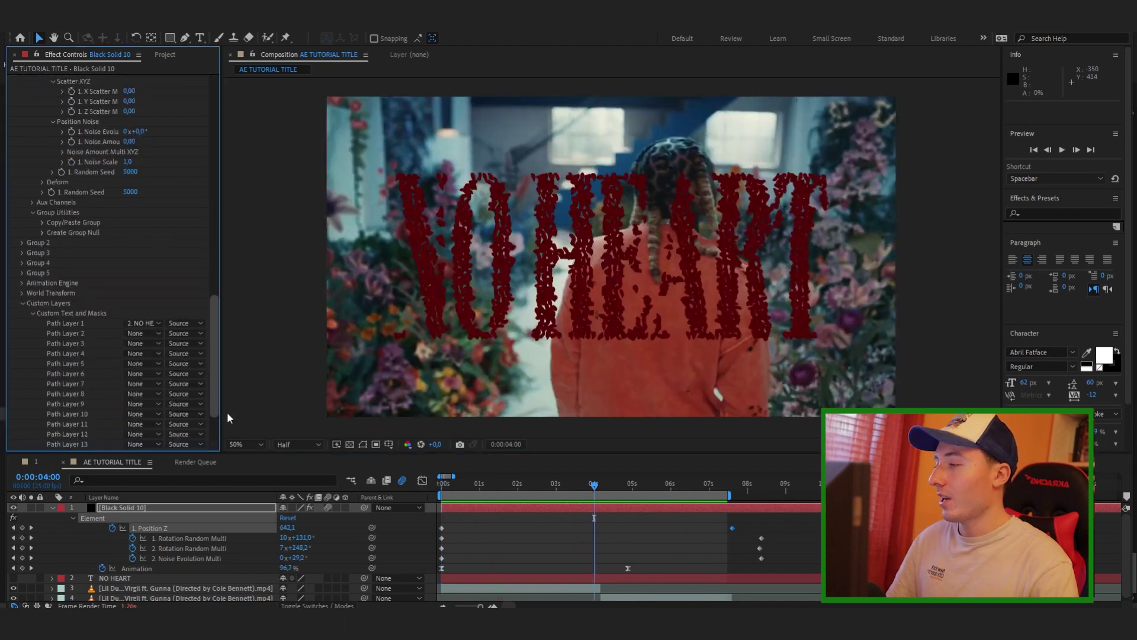
- Apply a Curves effect to the hearts layer and shape its RGB curve into a contrast-boosting S with two points
drag(226, 411, 468, 439)
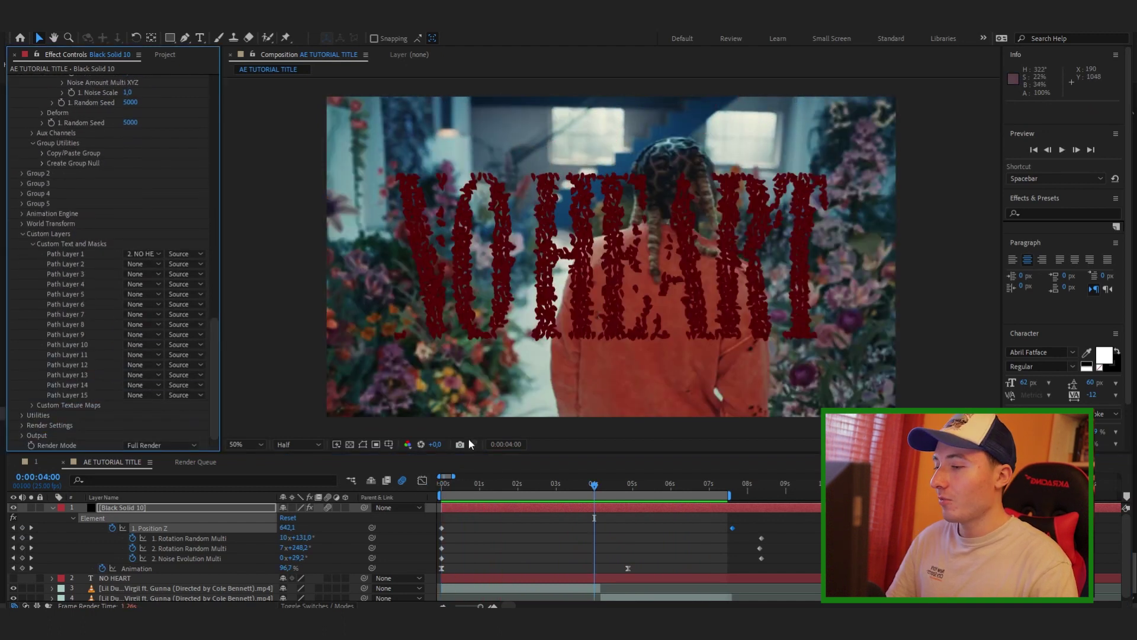
click(520, 510)
key(ctrl+space)
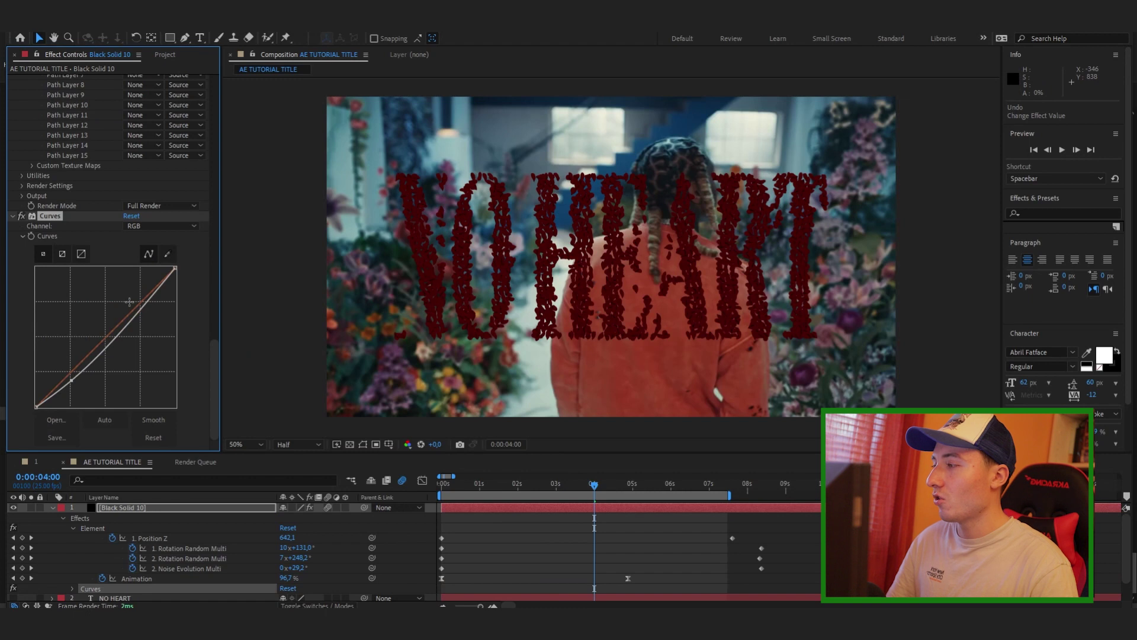
key(ctrl+z)
drag(76, 372, 69, 379)
drag(137, 306, 126, 292)
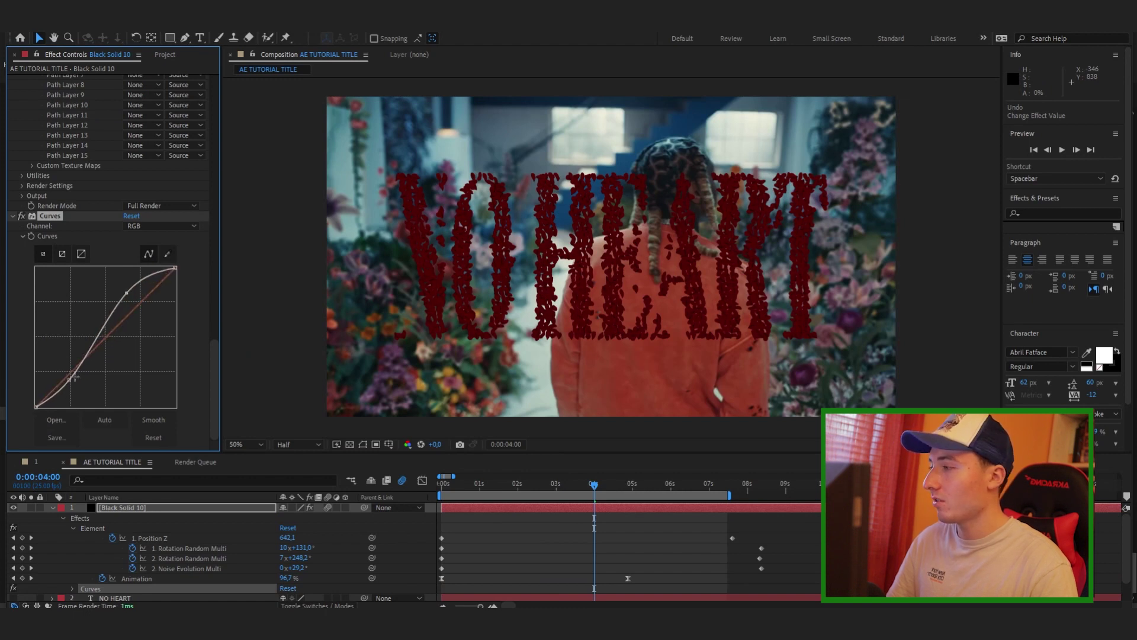
drag(69, 379, 71, 383)
- Add Brightness & Contrast with Brightness 48 and Contrast 100, and readjust the Curves points to a softer S-curve
key(ctrl+space)
text(brigh)
key(Return)
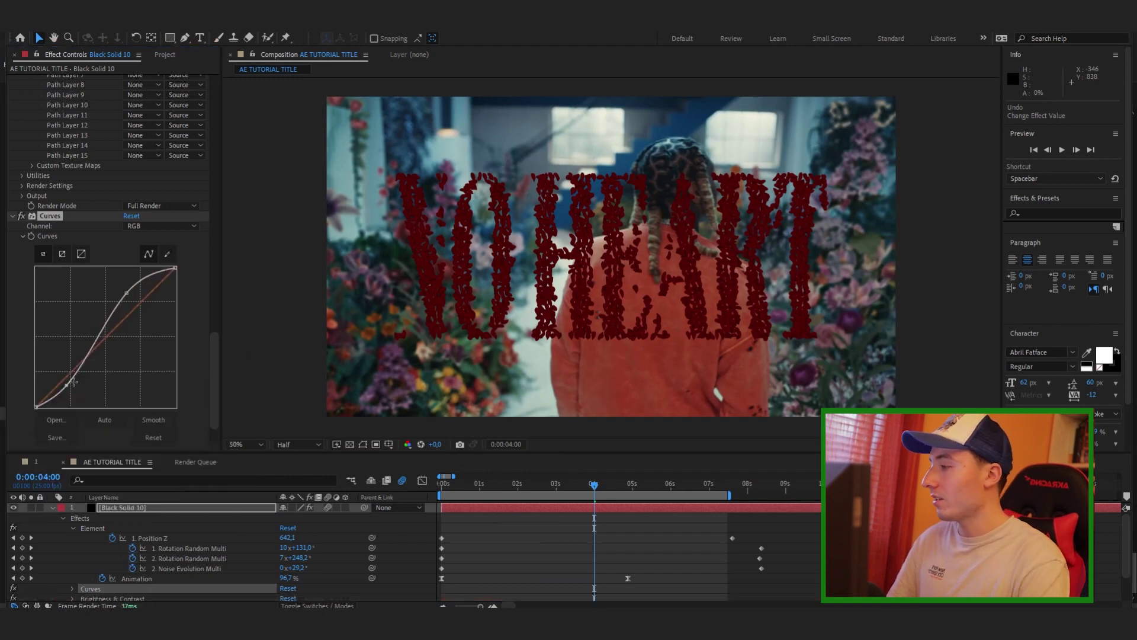
drag(214, 341, 213, 346)
drag(125, 425, 173, 421)
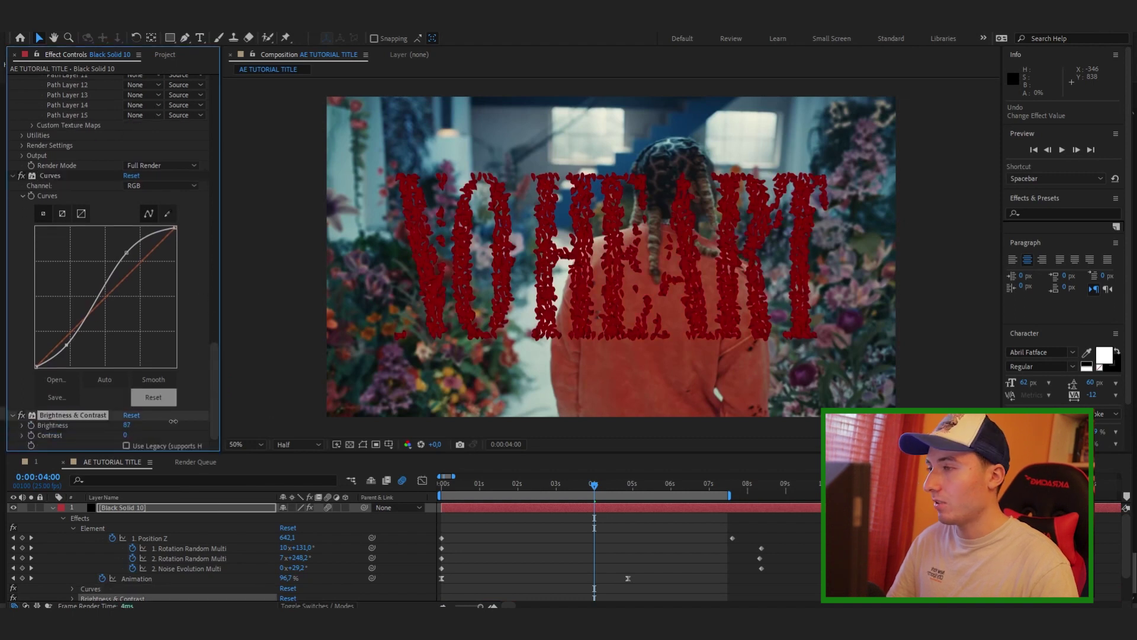
drag(118, 426, 118, 427)
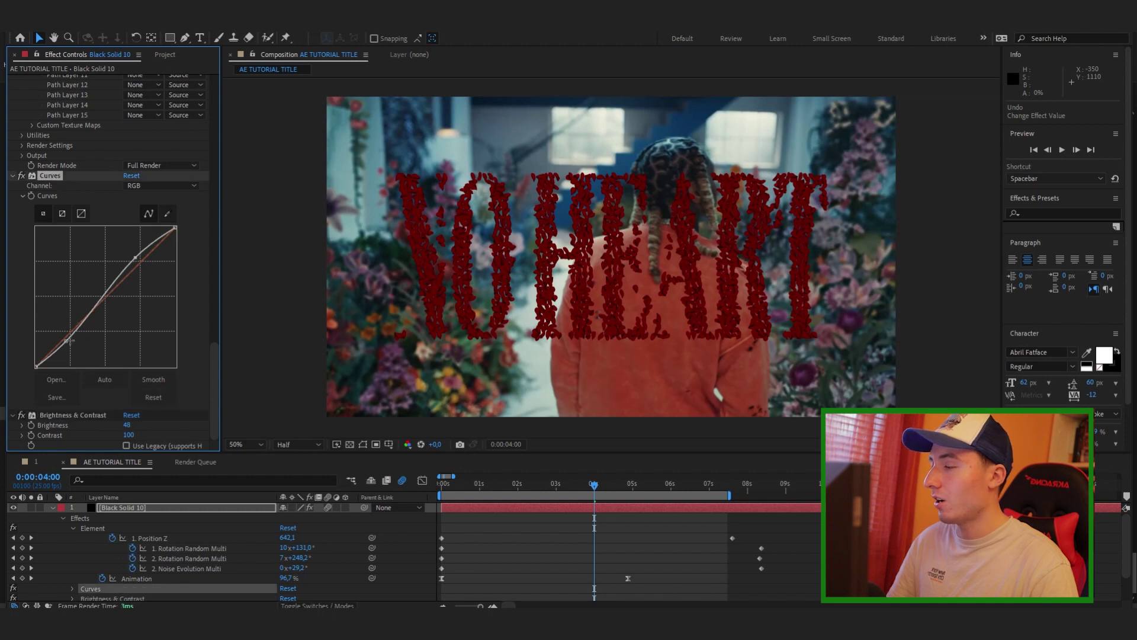
drag(69, 340, 72, 341)
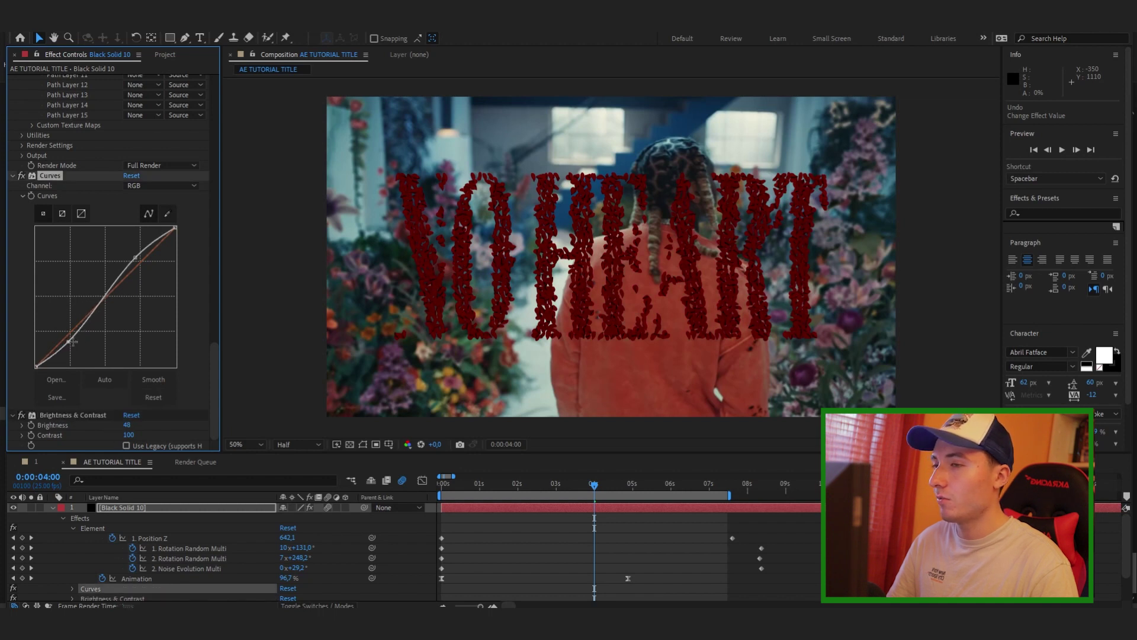
drag(134, 261, 135, 261)
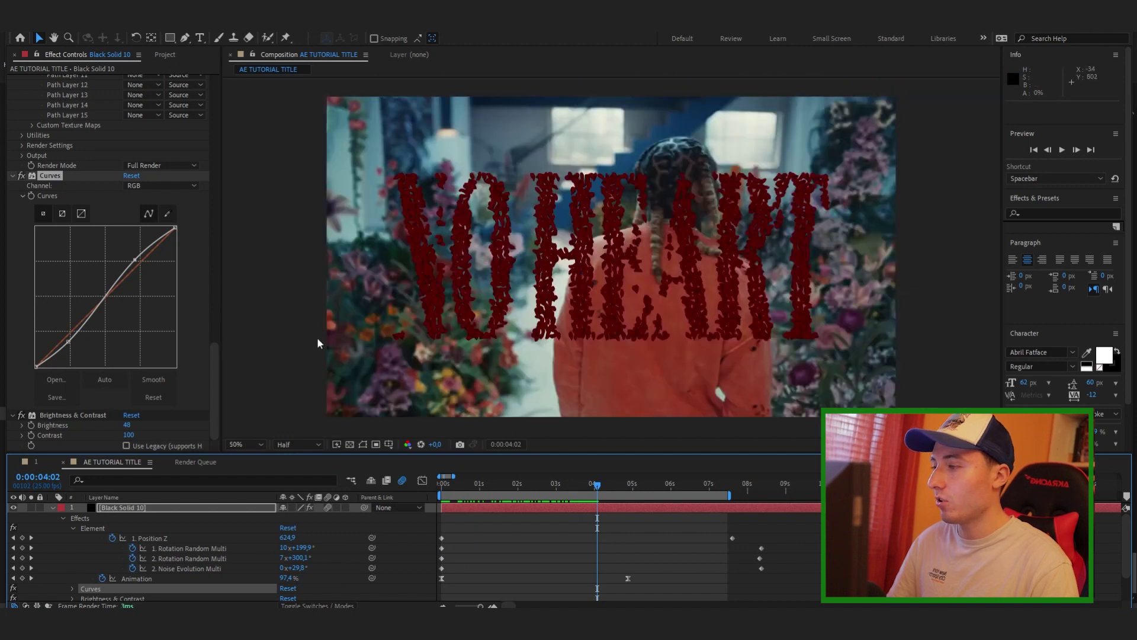
- Apply Deep Glow to the hearts layer with Radius 119 and Exposure 0.07, and compare the title with and without it
key(ctrl+z)
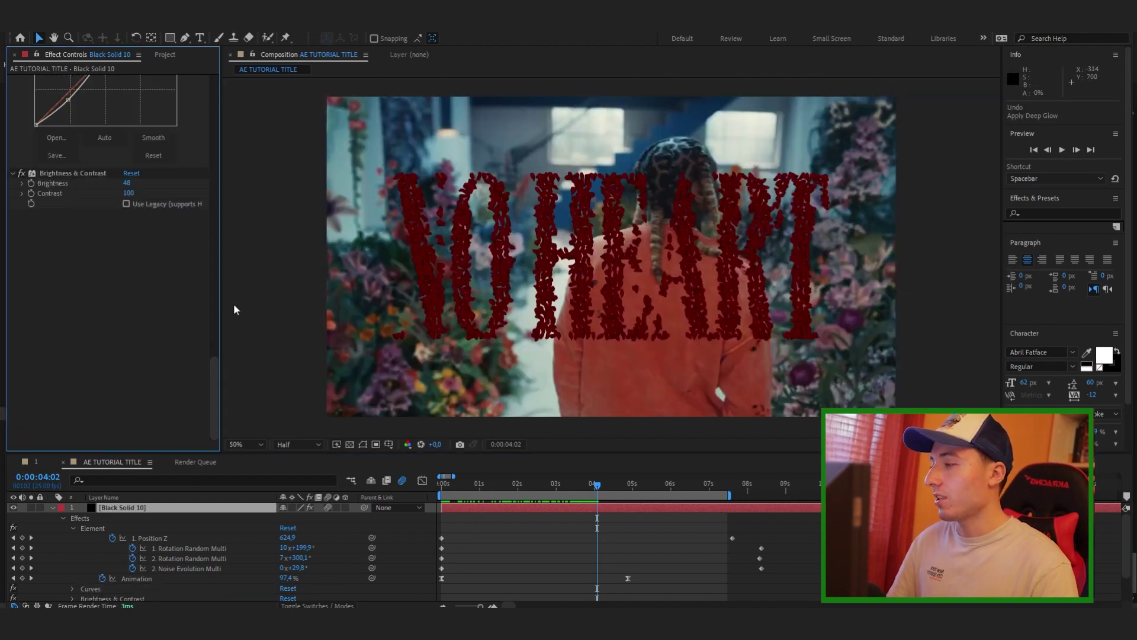
key(ctrl+space)
text(dee)
key(Return)
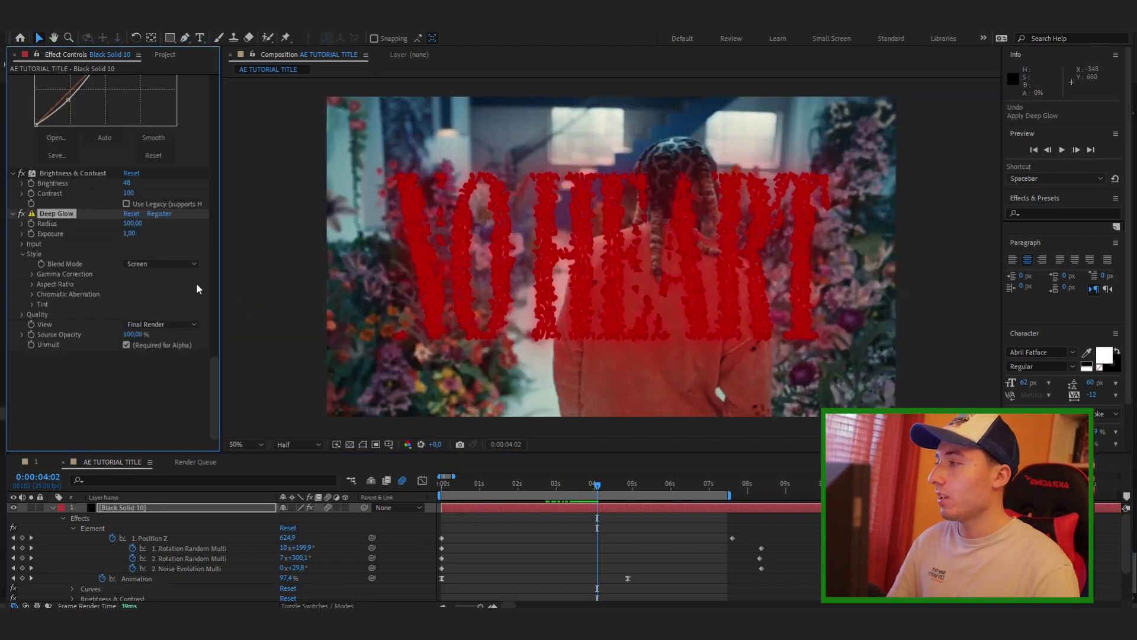
drag(126, 233, 68, 238)
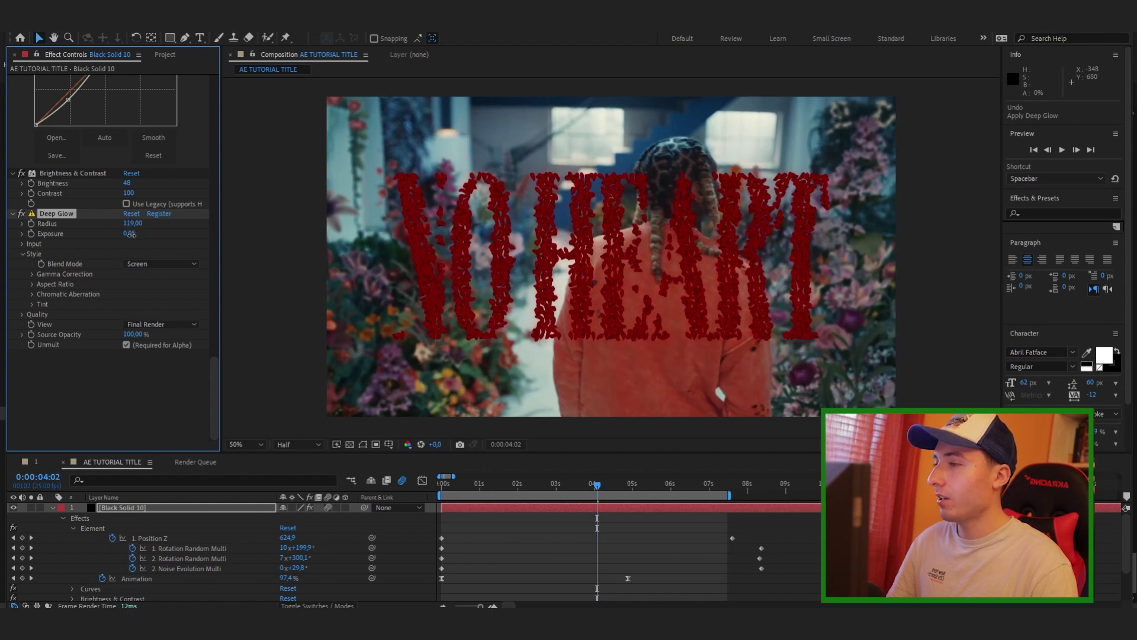
click(23, 214)
click(23, 214)
click(23, 214)
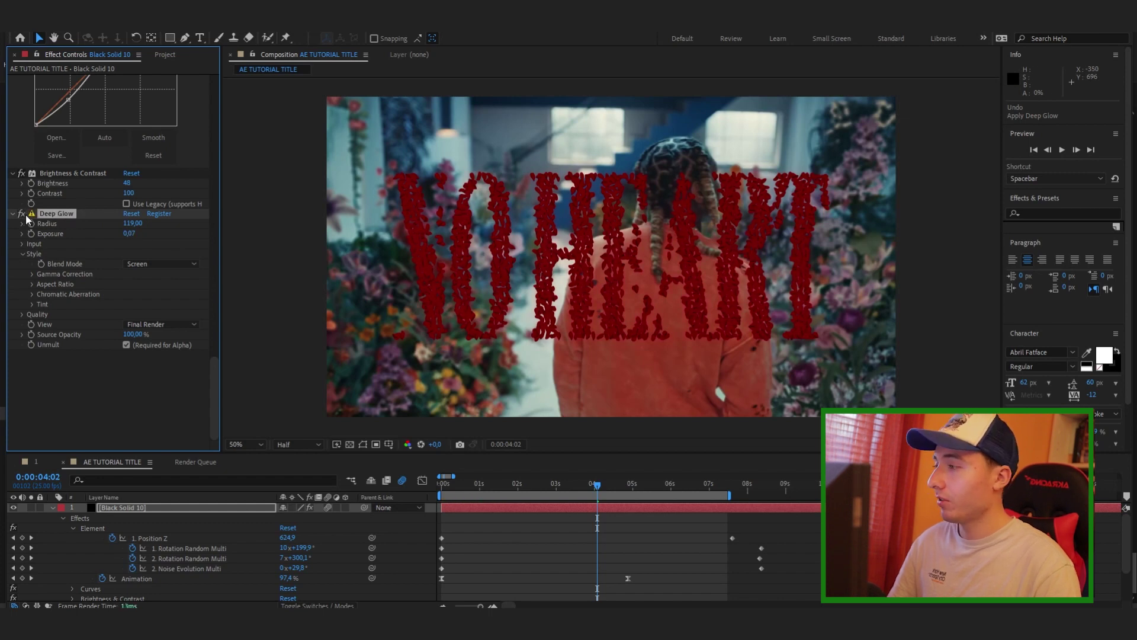
- Apply S_Flicker to the hearts layer and preview it over a work area shortened to about the first 1.5 seconds
key(ctrl+space)
text(flick)
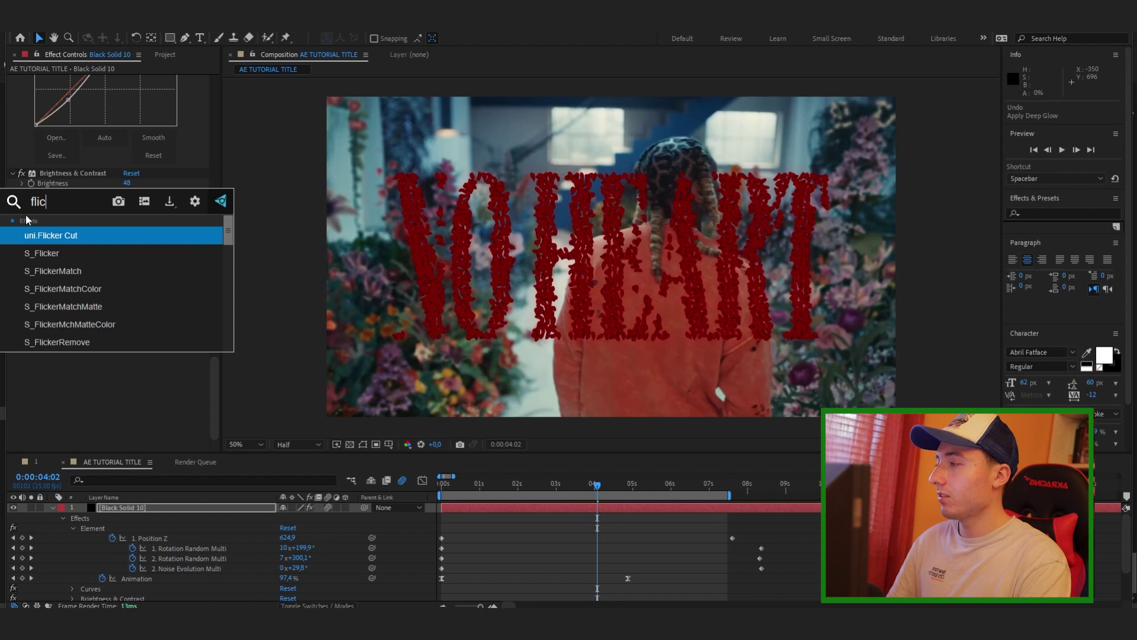
key(Down)
key(Return)
key(Home)
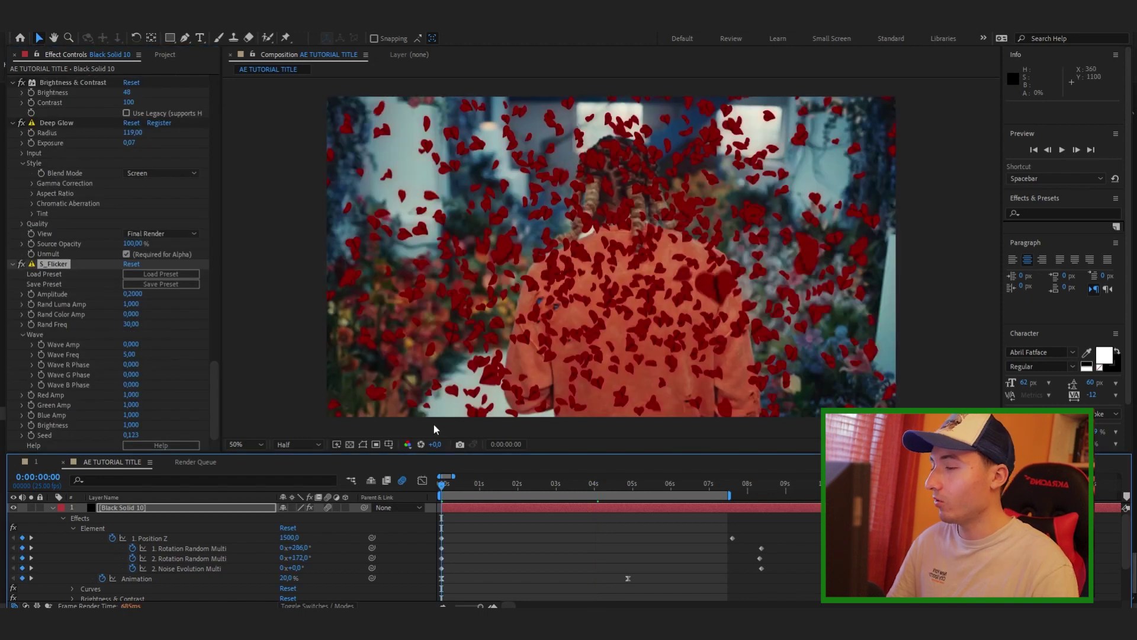
drag(447, 488, 461, 485)
key(n)
key(space)
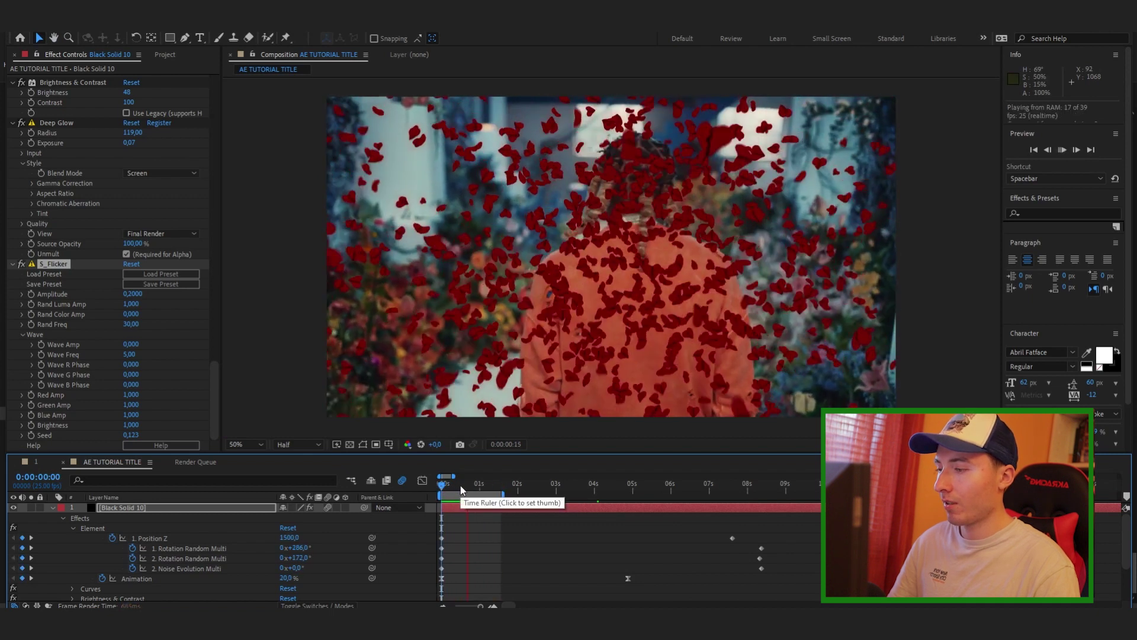
- Set S_Flicker's Amplitude to 0.1 and Rand Freq to 15, and save the project
key(space)
click(132, 293)
key(BackSpace)
text(.1)
key(Return)
click(135, 324)
text(15)
key(Return)
key(ctrl+s)
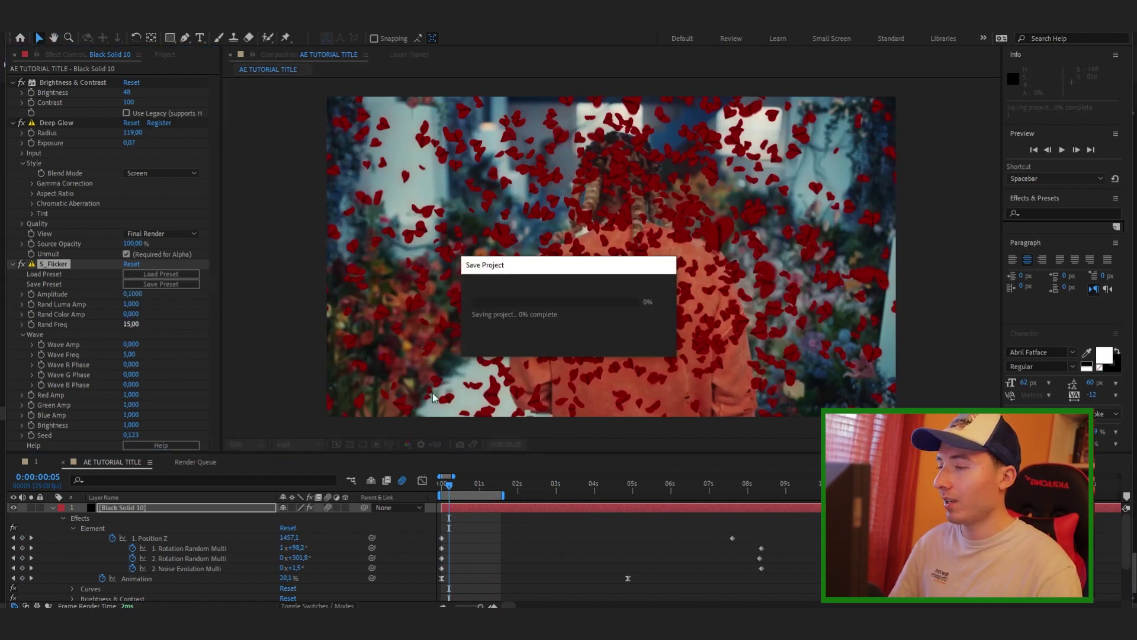